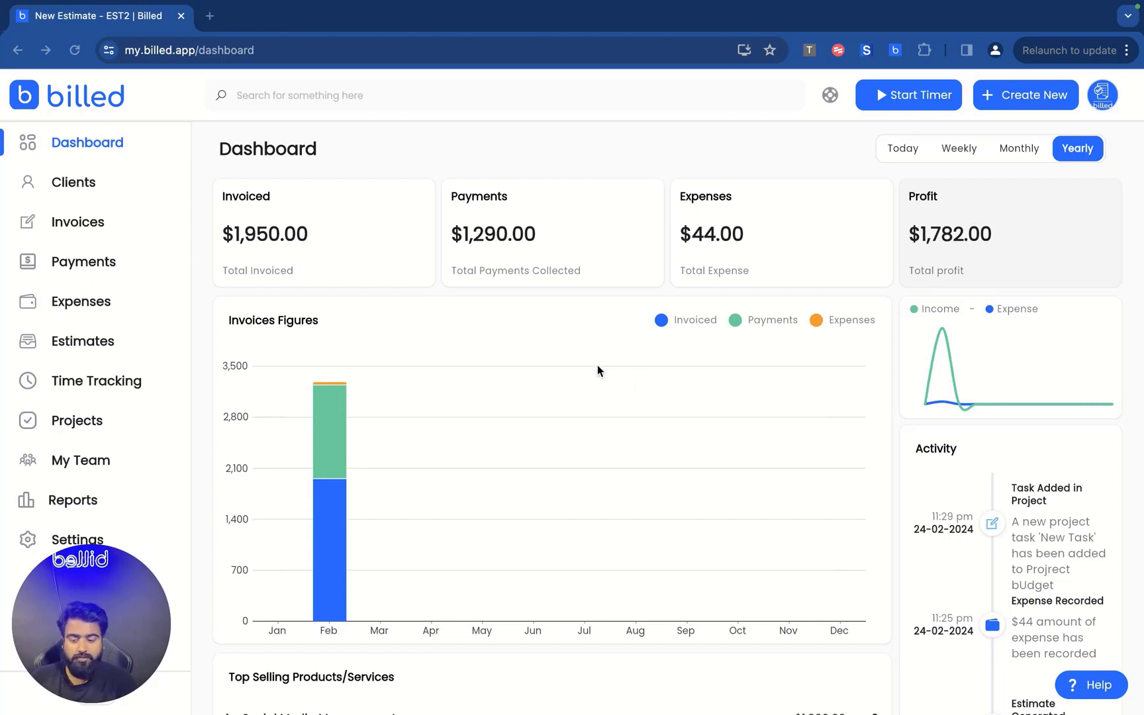
Switch the dashboard chart through Weekly and Today, ending on Monthly.
scroll(597, 366, "down", 1)
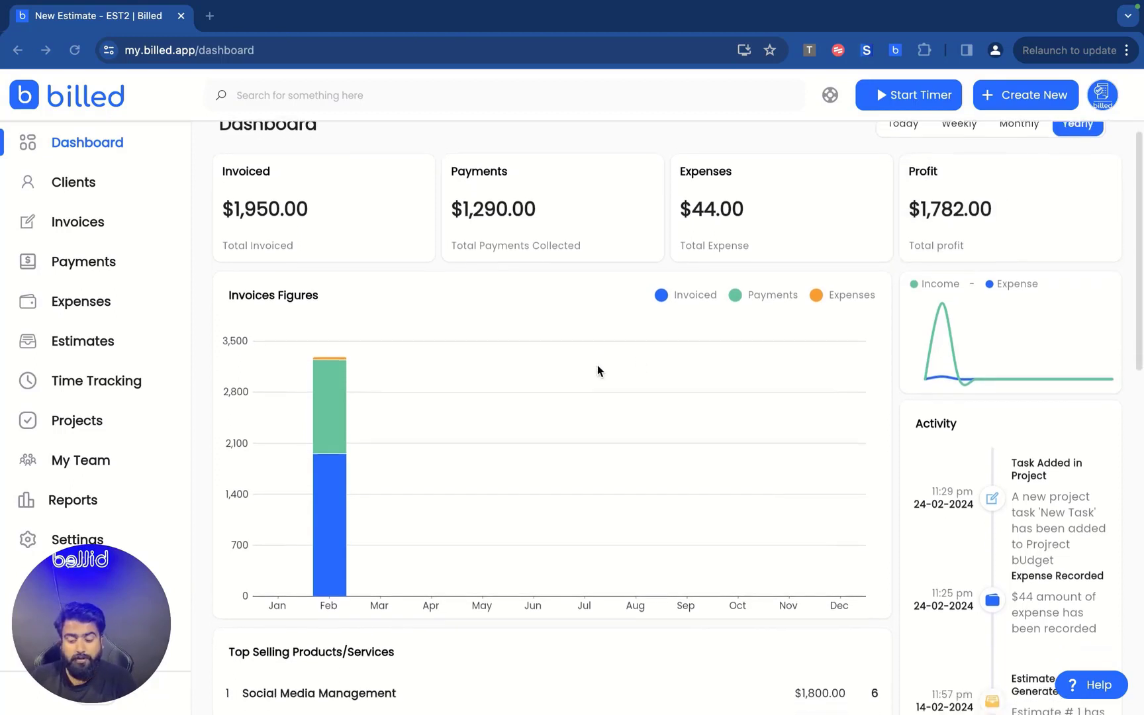
scroll(597, 370, "up", 1)
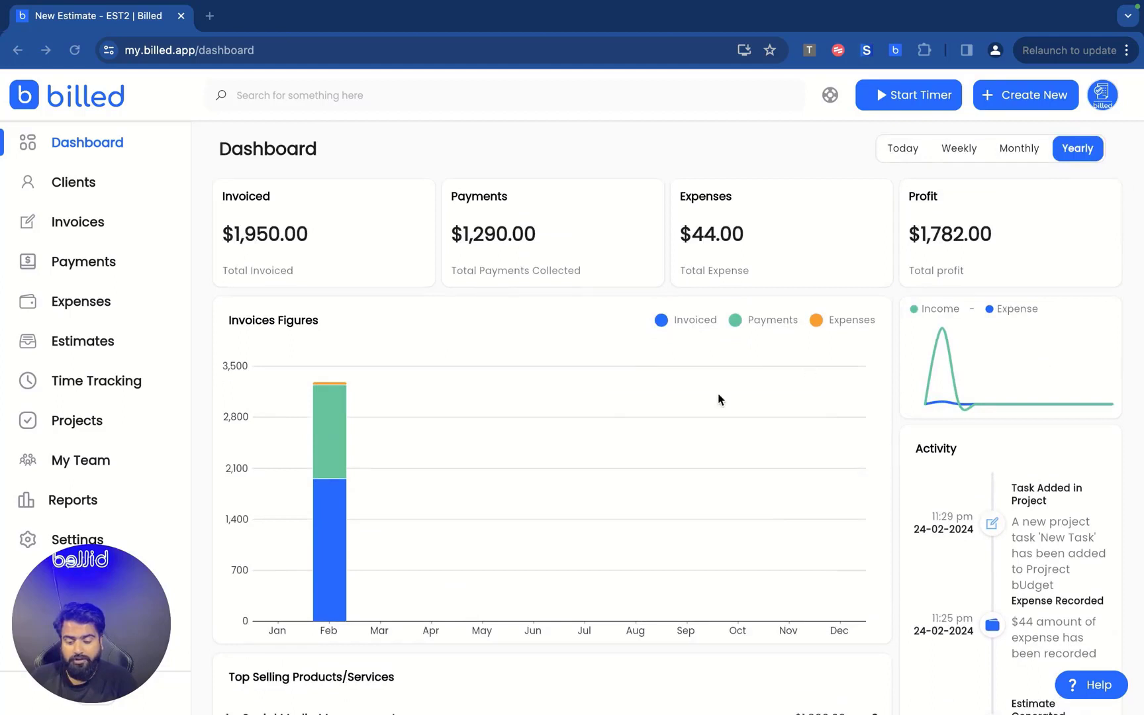
scroll(486, 400, "down", 4)
scroll(1036, 429, "down", 1)
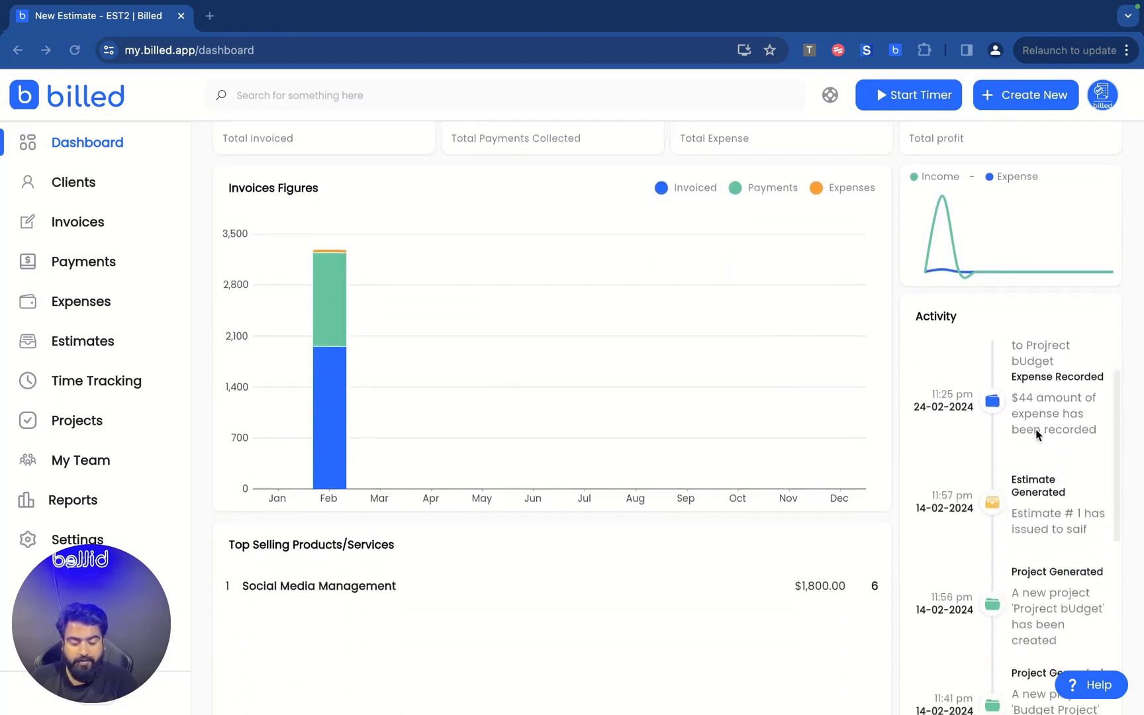
scroll(1036, 429, "up", 2)
scroll(1014, 447, "down", 1)
scroll(1014, 447, "up", 3)
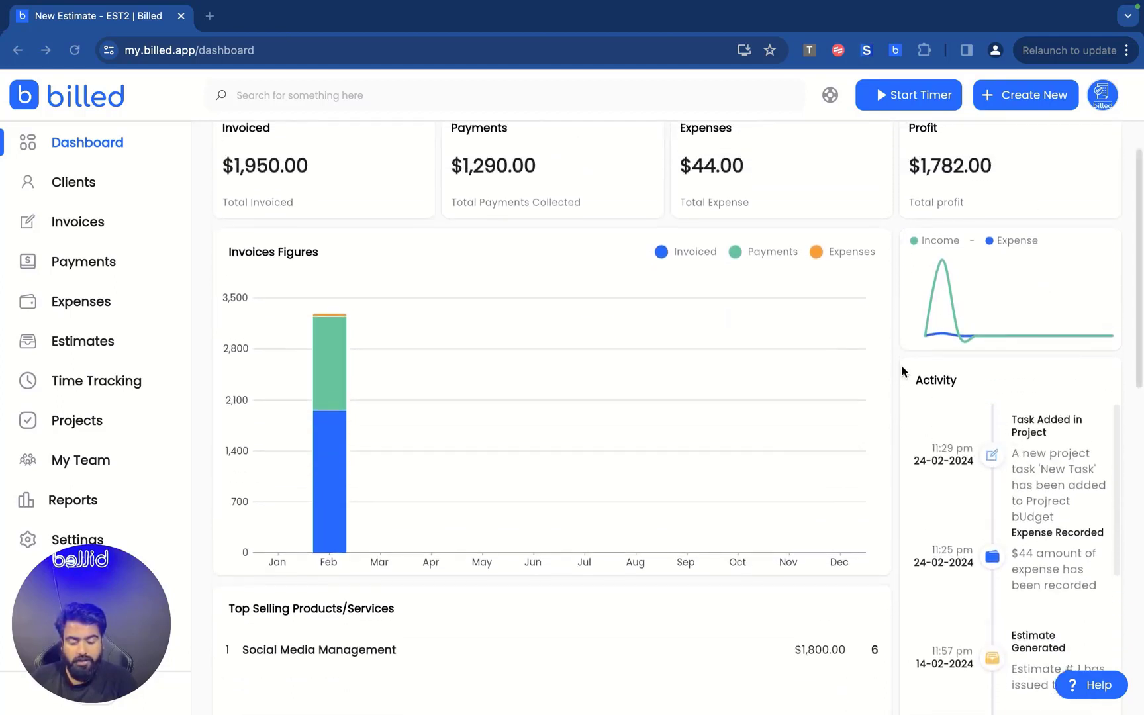
scroll(899, 375, "down", 3)
scroll(961, 462, "down", 2)
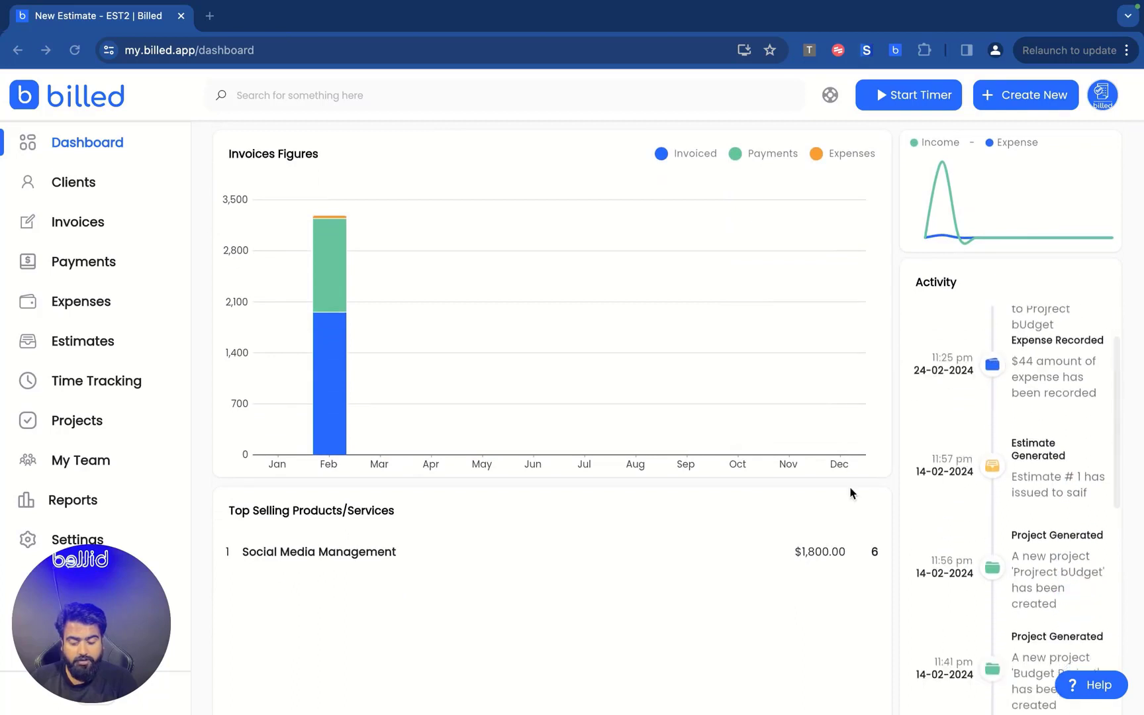
scroll(852, 493, "down", 5)
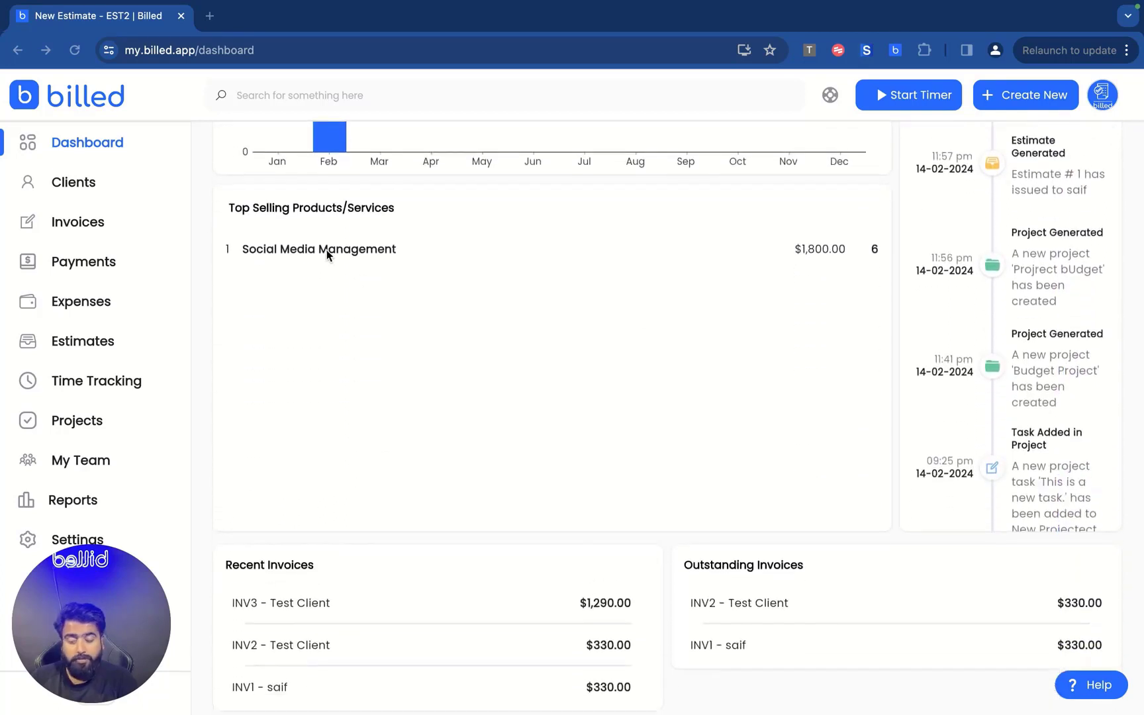
scroll(398, 316, "down", 1)
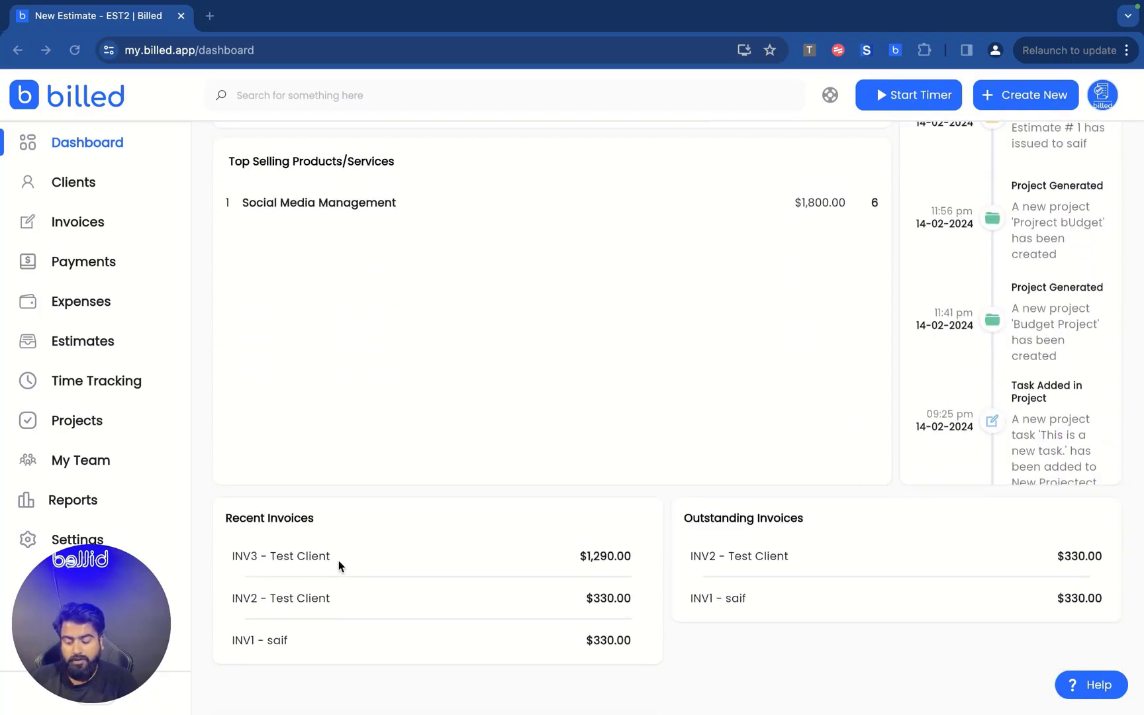
scroll(824, 387, "up", 10)
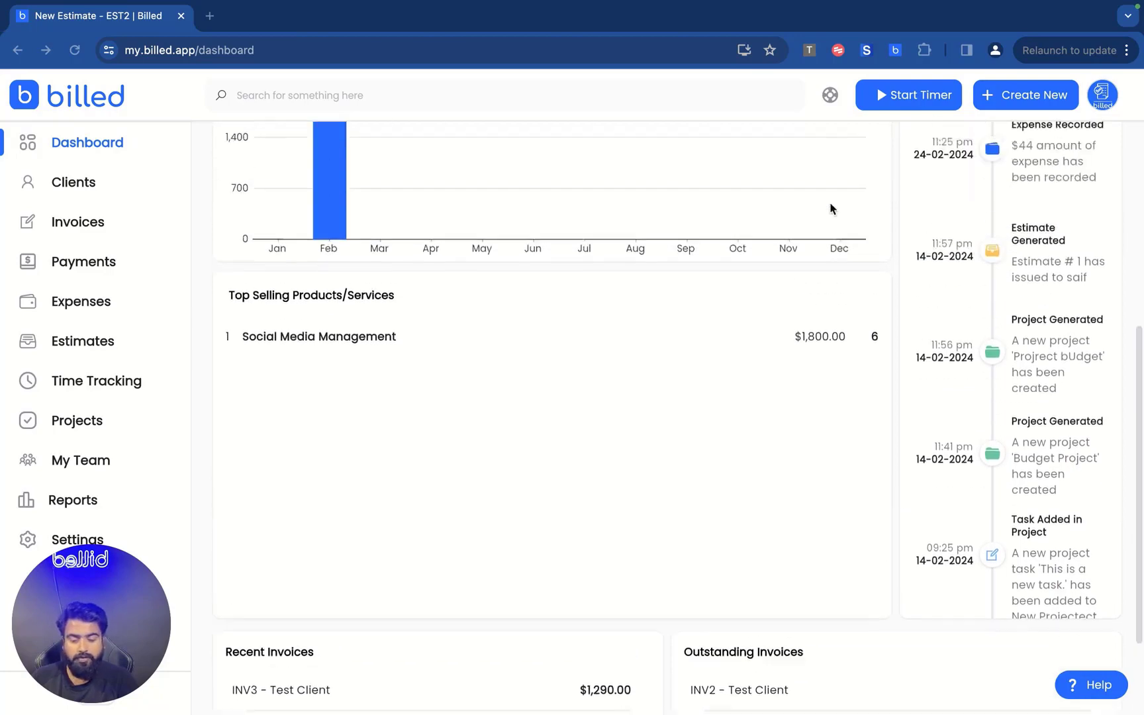
left_click(951, 157)
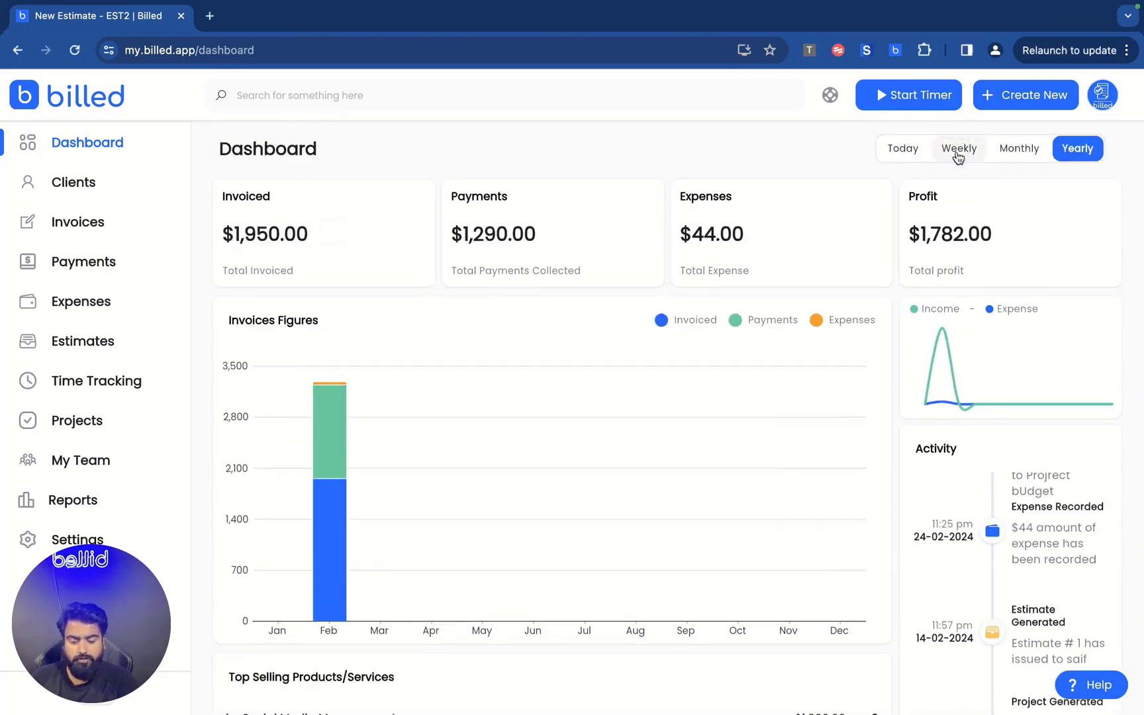
left_click(902, 150)
left_click(1025, 150)
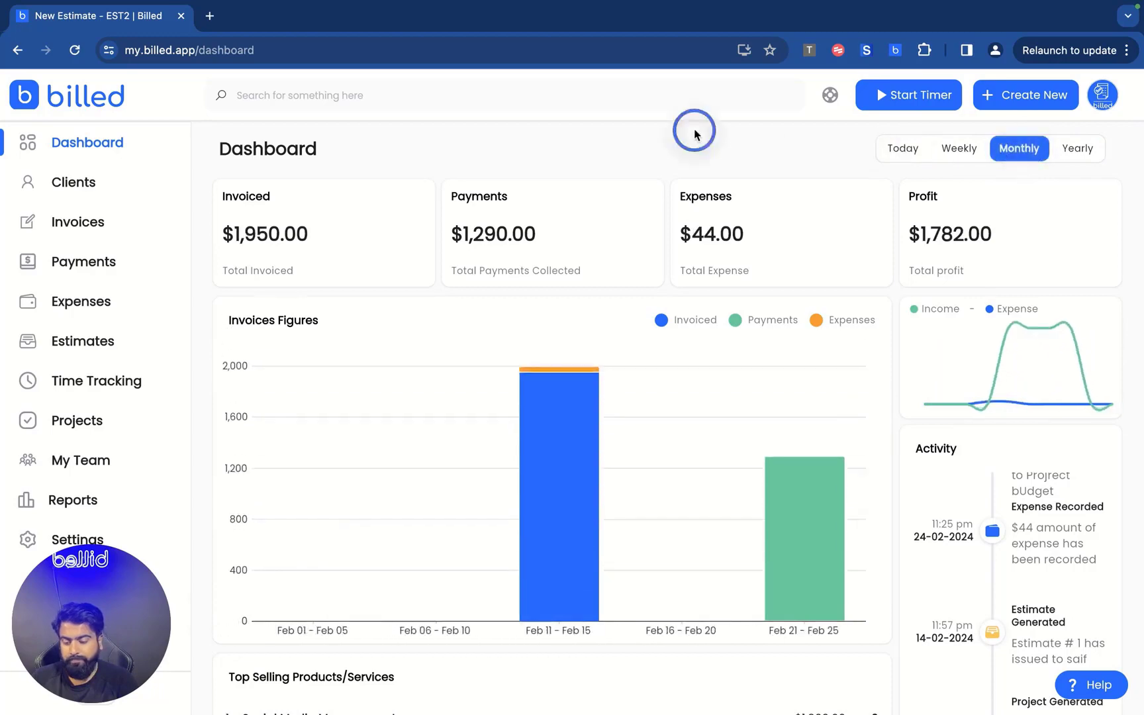
Search and open the first suggested client, close it, then open and dismiss Create New.
left_click(415, 96)
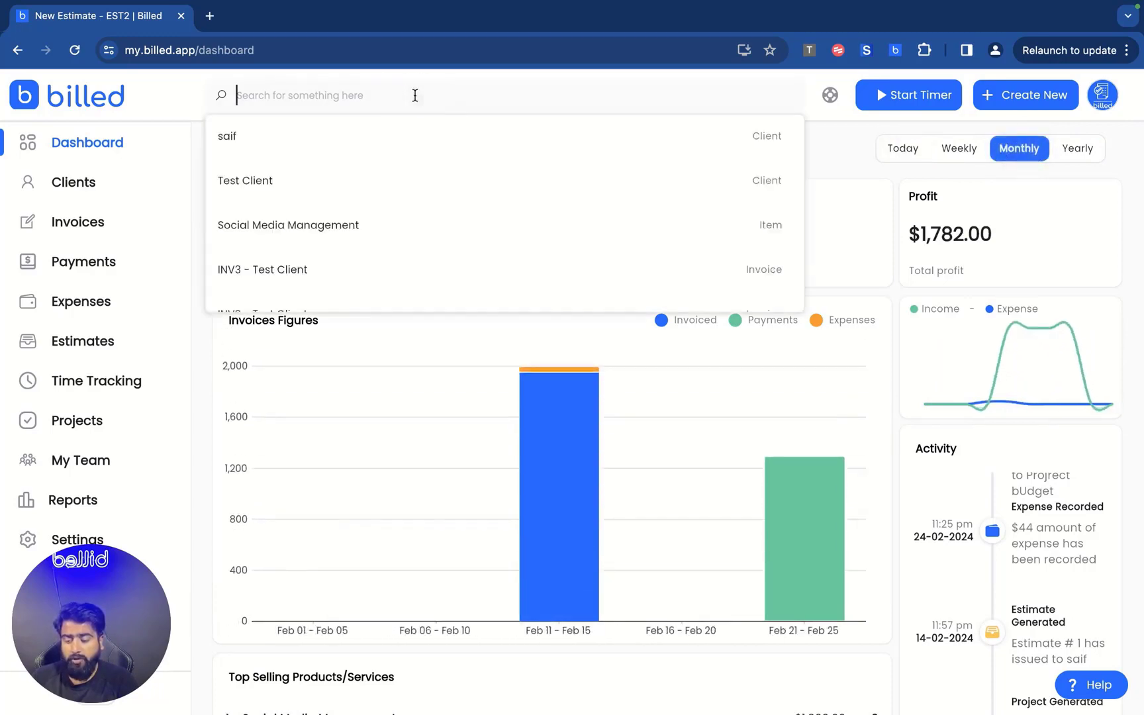
left_click(295, 138)
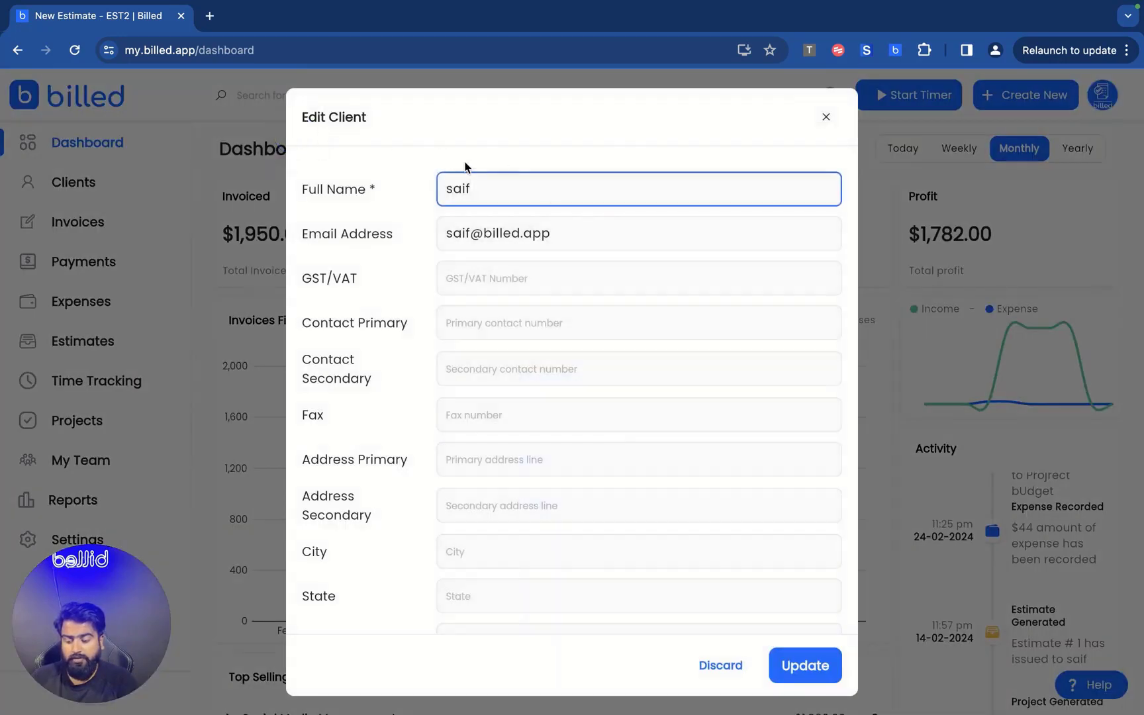
left_click(827, 120)
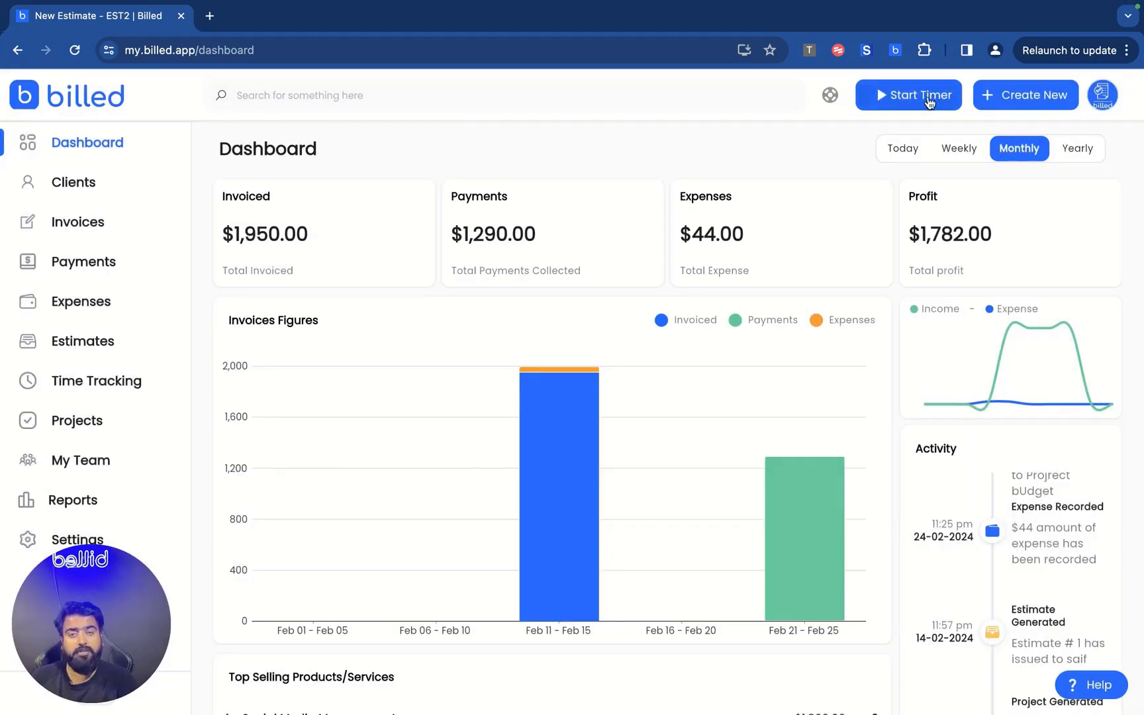
left_click(1007, 100)
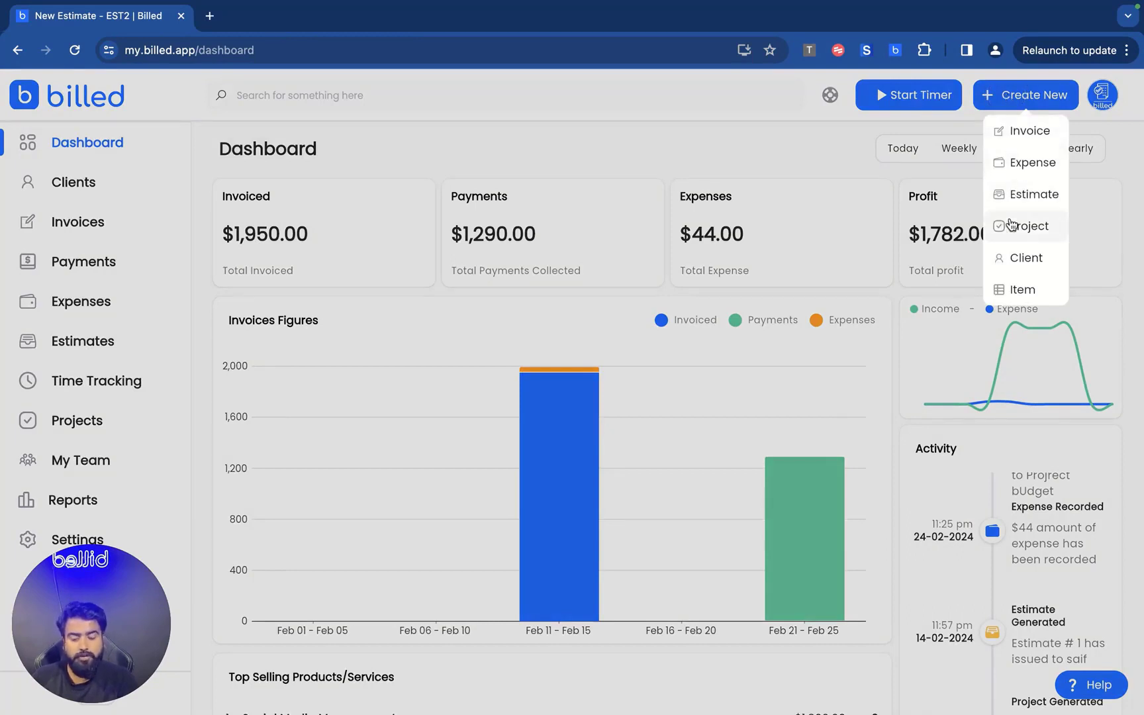
left_click(740, 166)
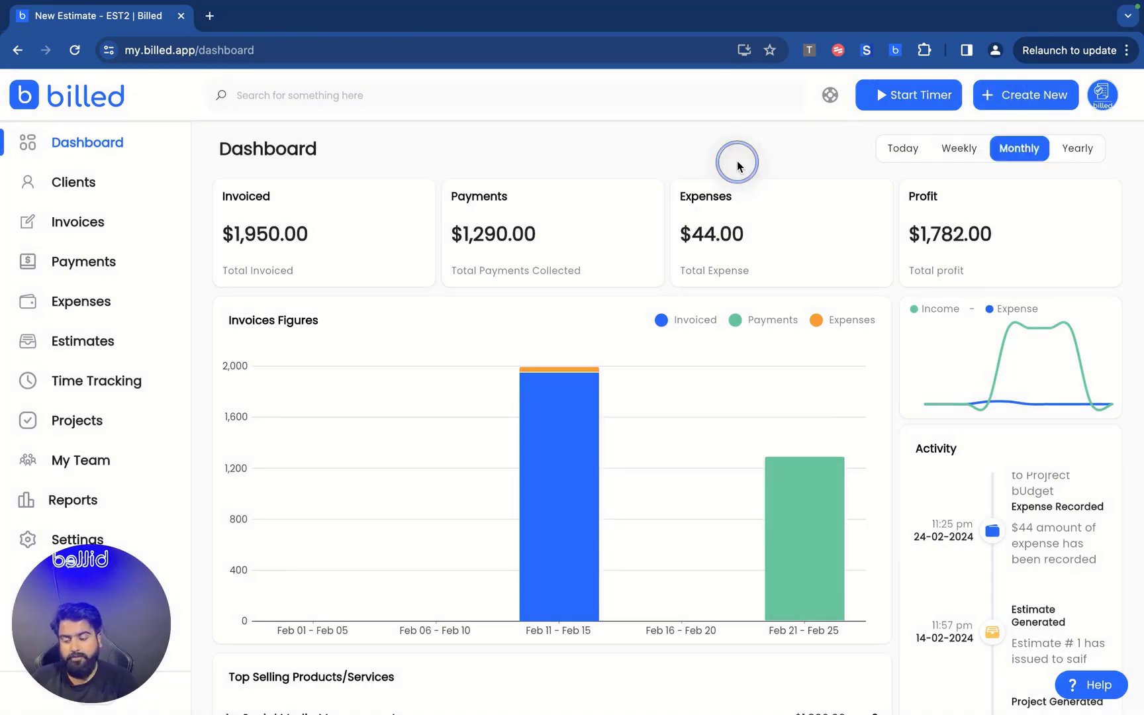
Open the first client and browse its Estimates, Expenses and Projects tabs.
left_click(77, 186)
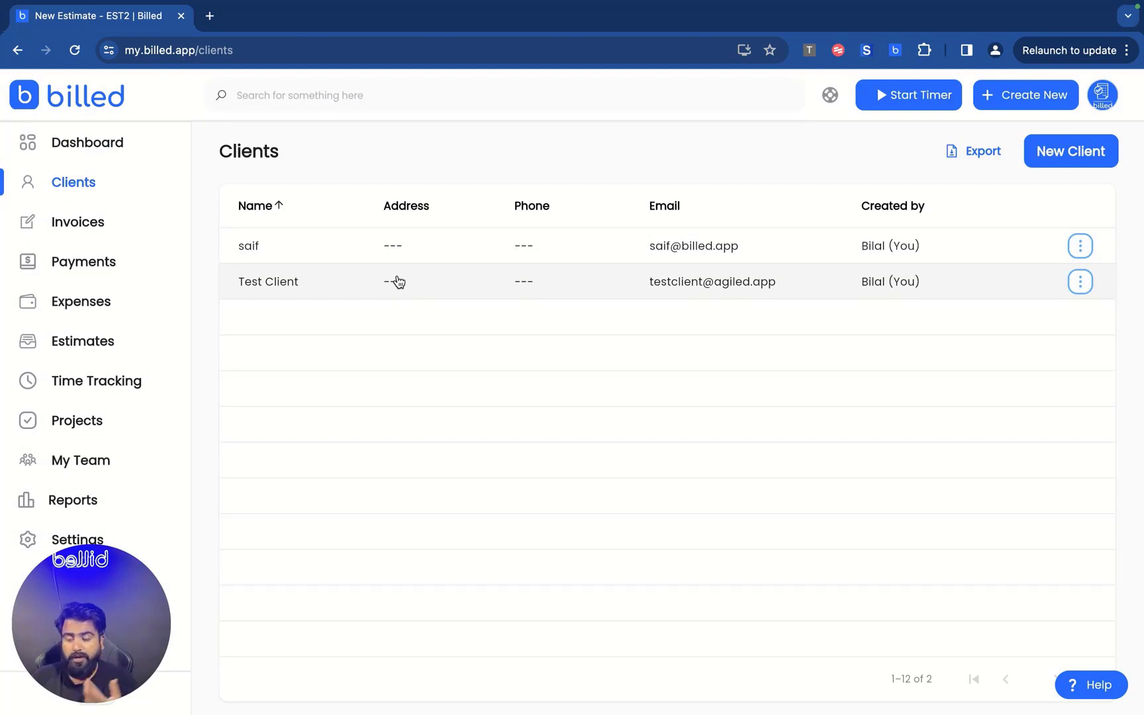
left_click(335, 249)
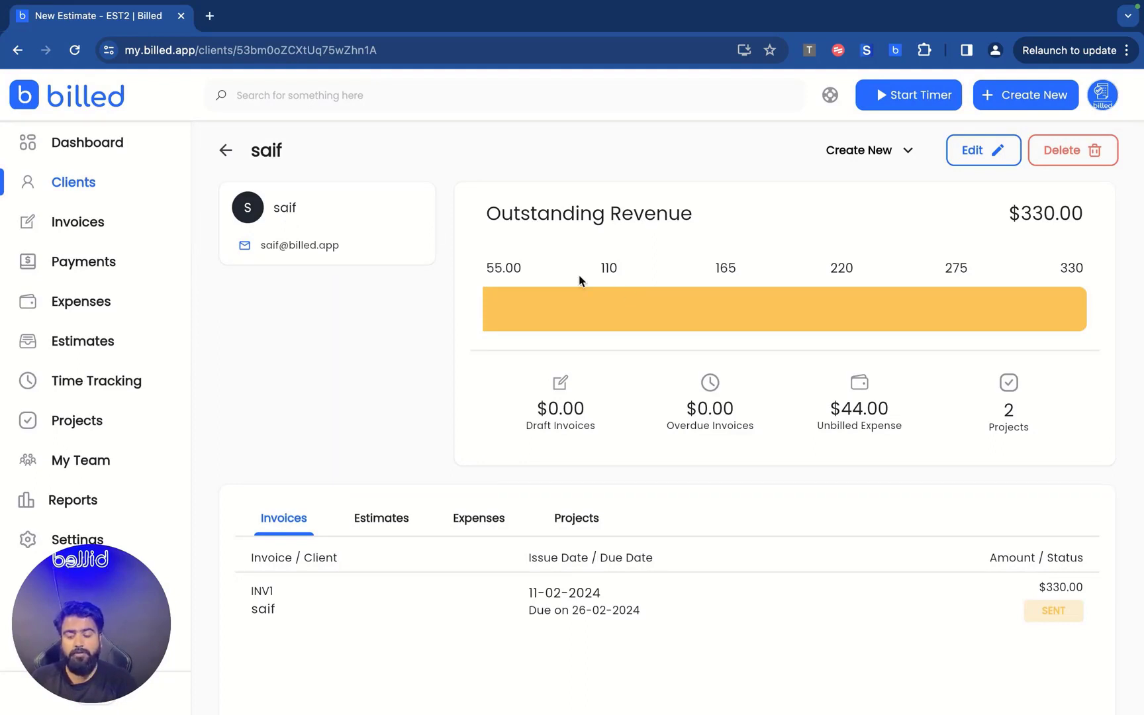
scroll(602, 283, "down", 2)
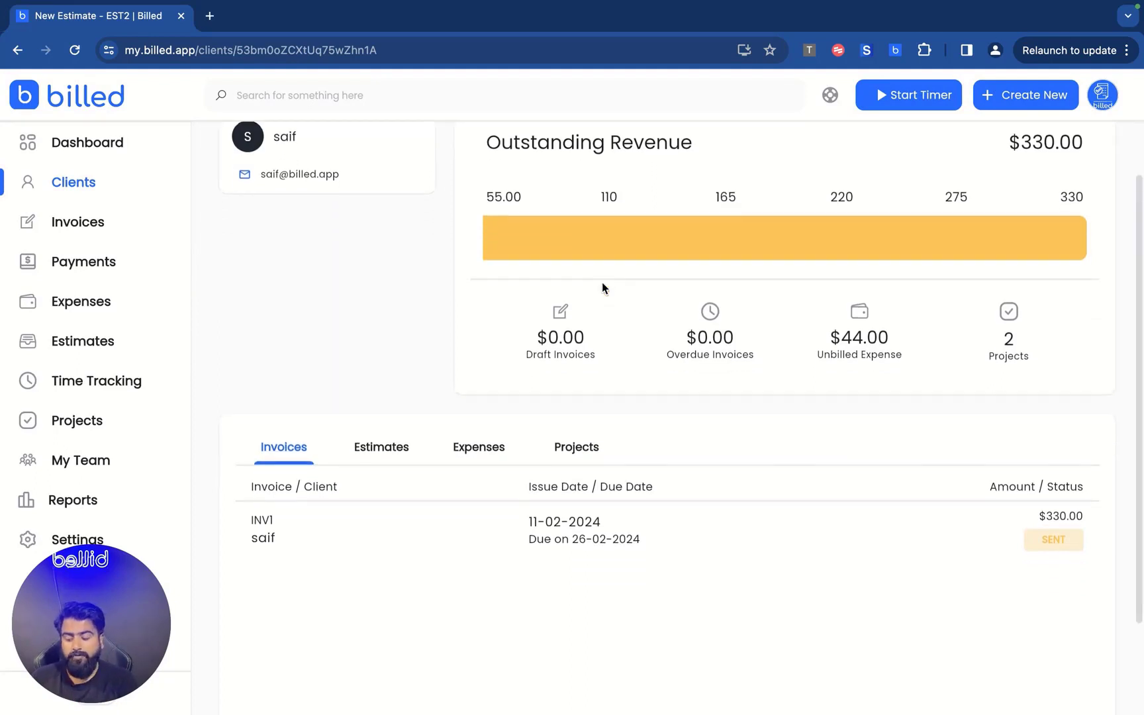
left_click(369, 451)
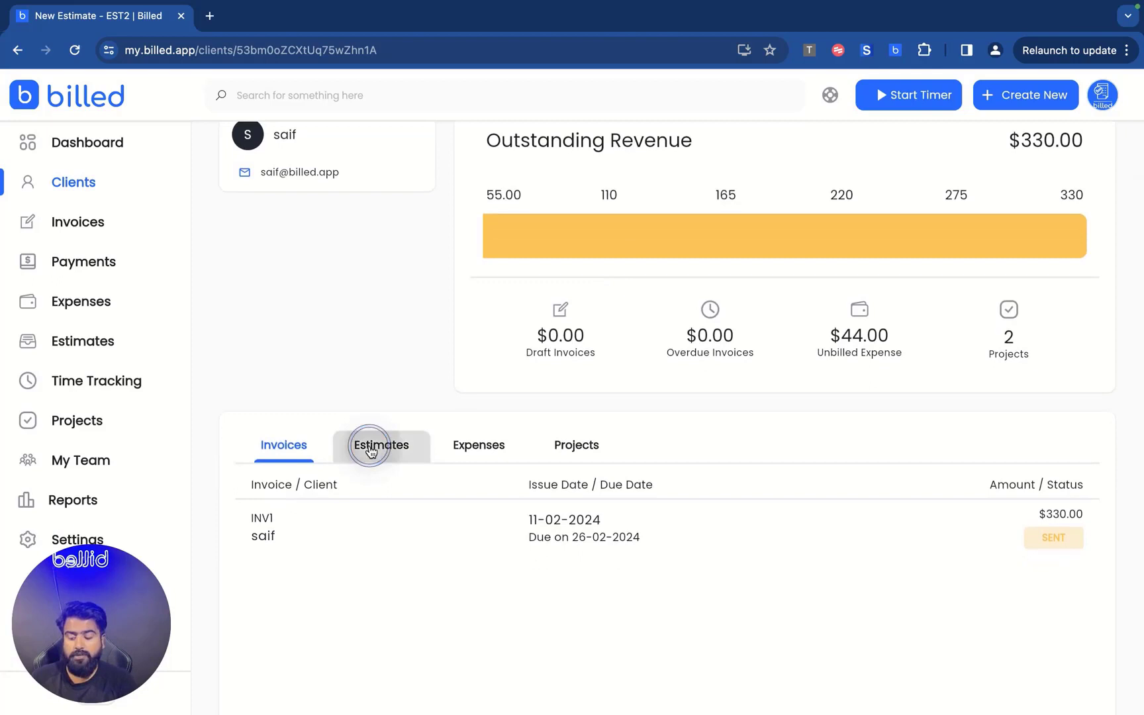
left_click(492, 447)
left_click(576, 445)
scroll(405, 380, "up", 2)
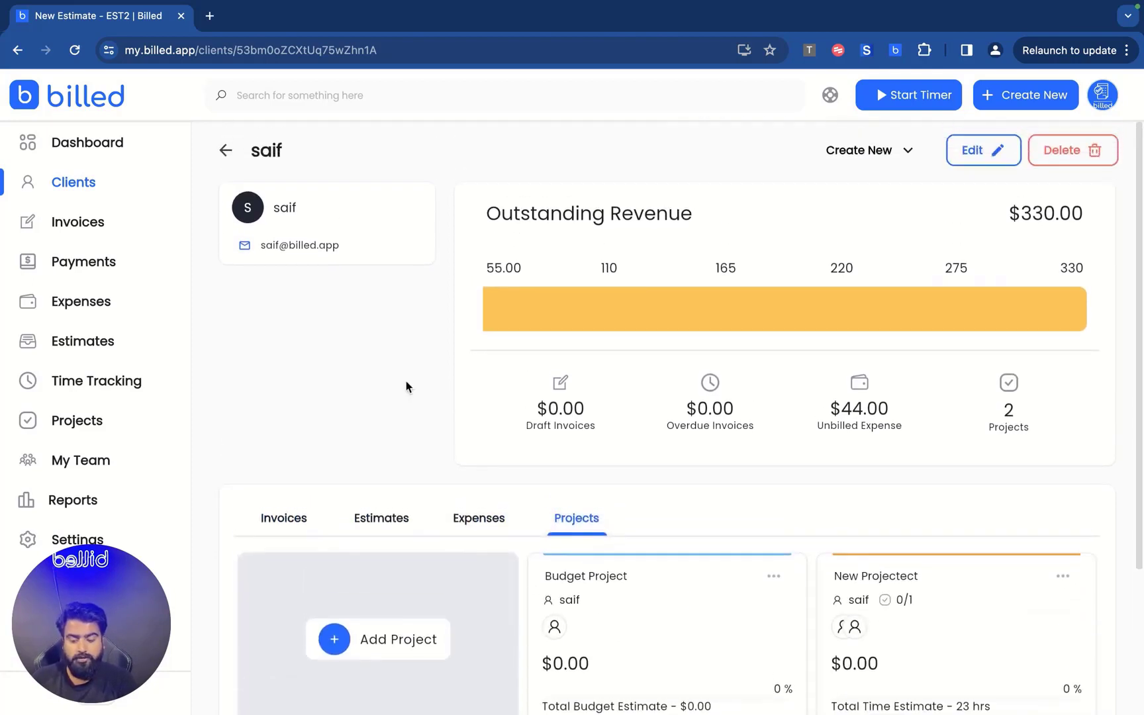
Open and dismiss the client's create menu, then go to the Invoices list.
left_click(907, 157)
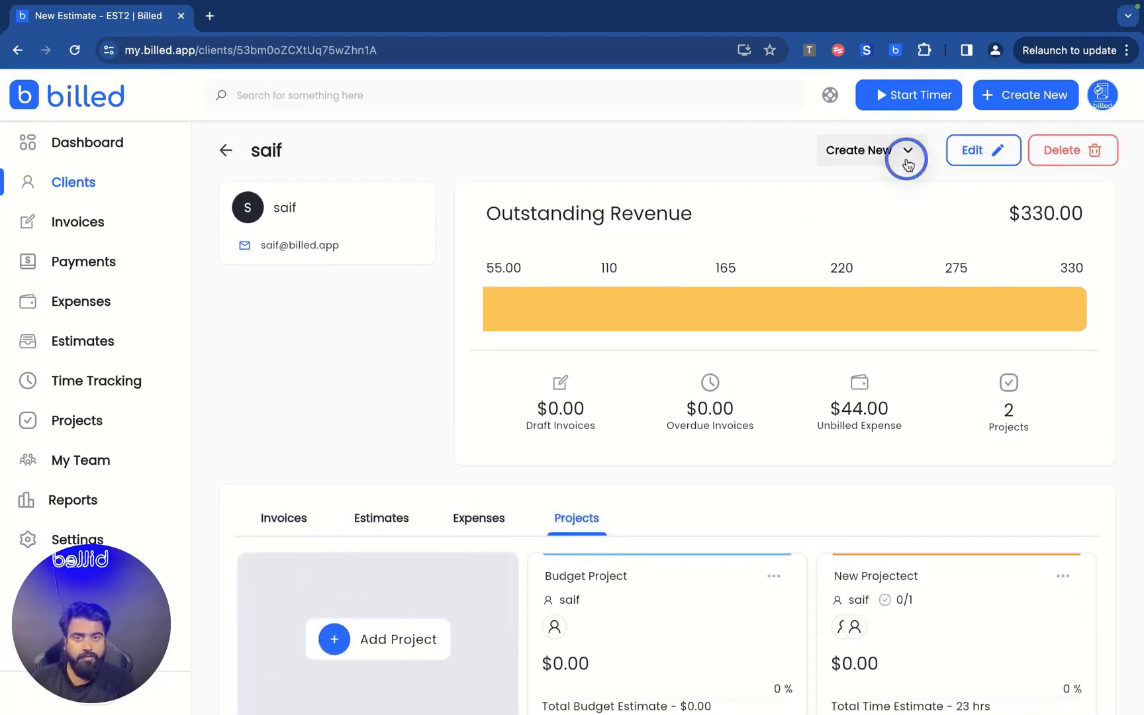
left_click(370, 335)
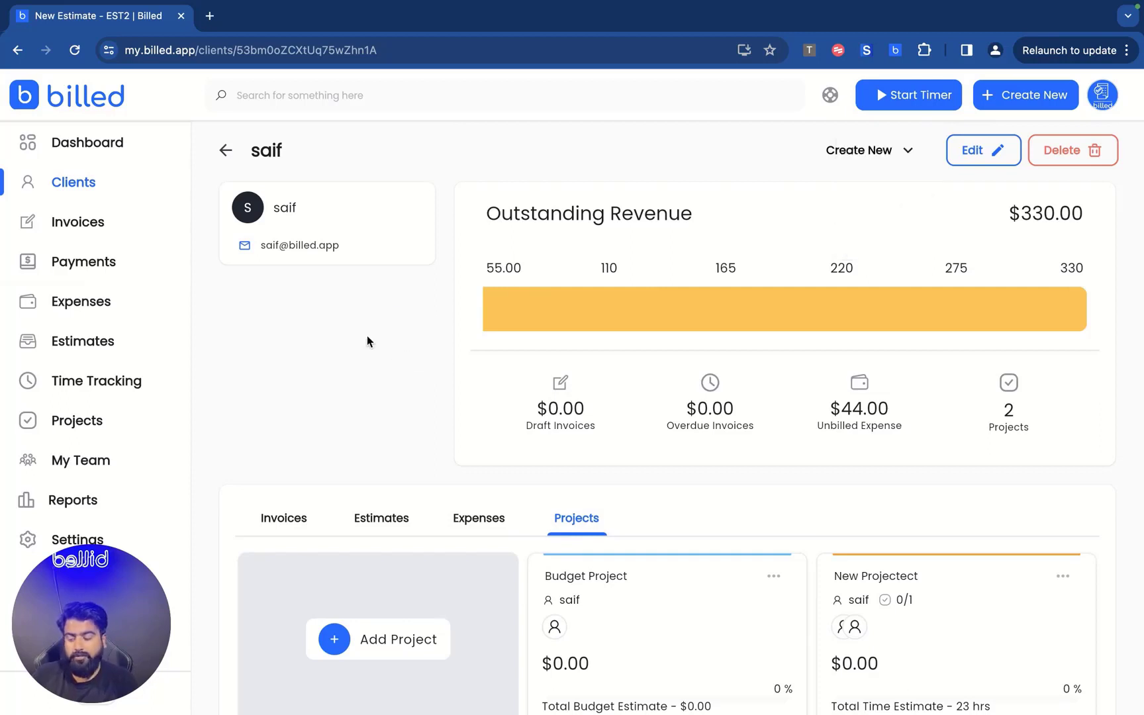
left_click(70, 224)
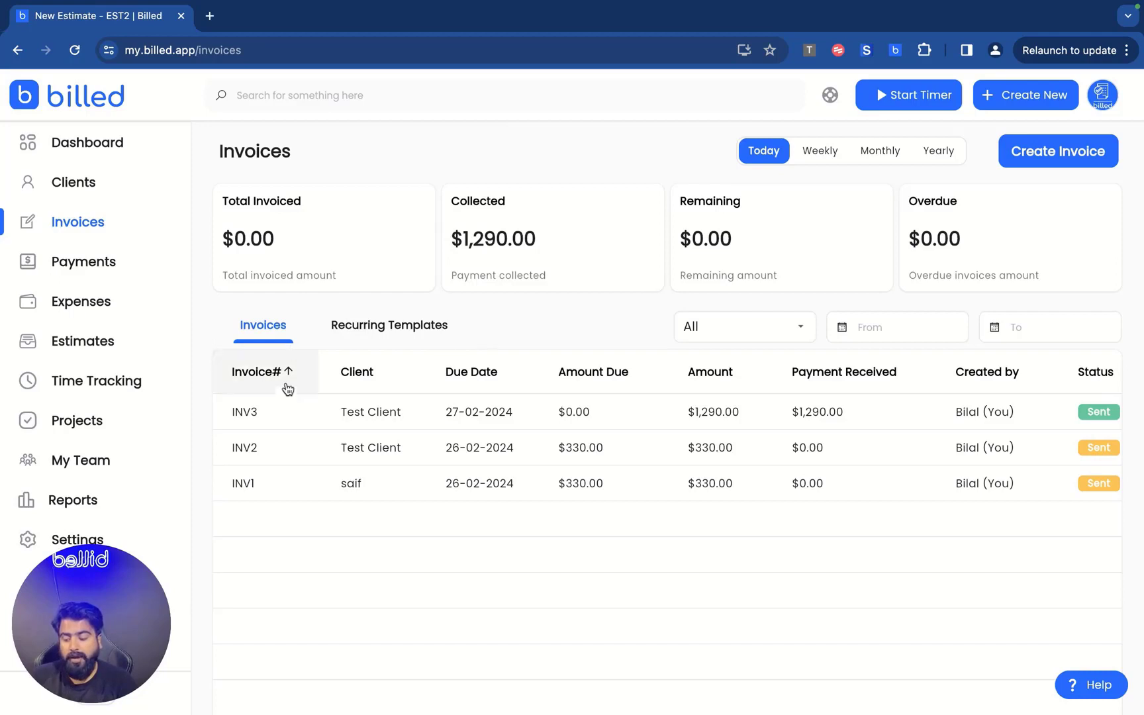
scroll(608, 464, "right", 5)
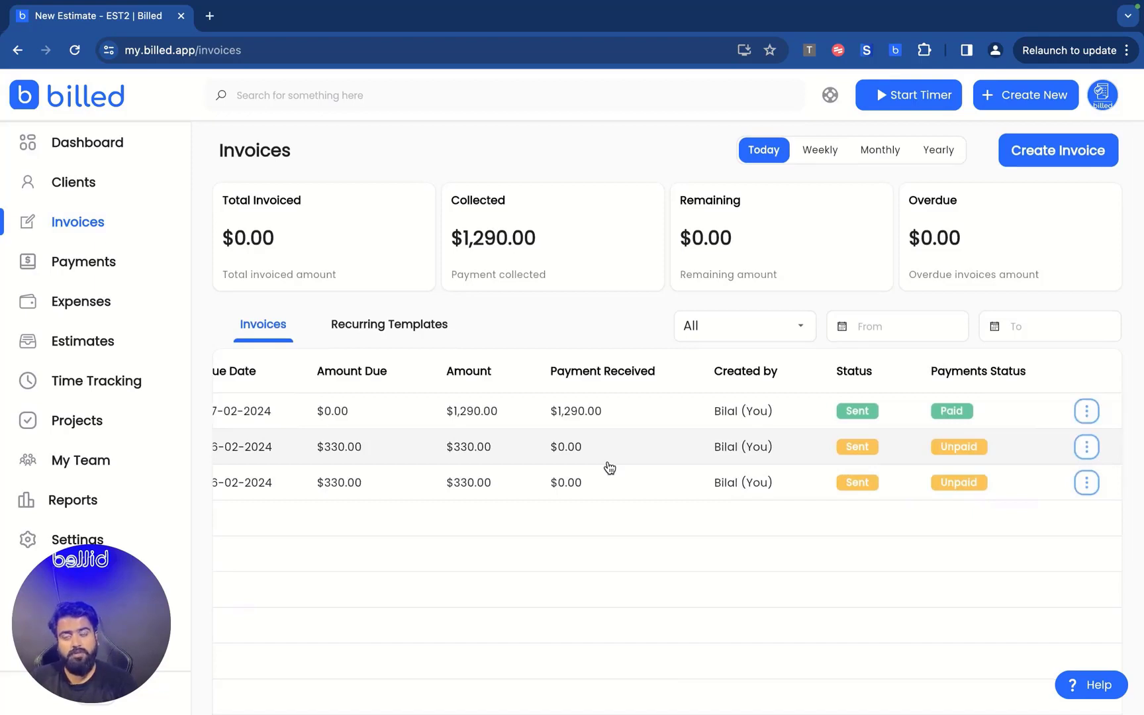
left_click(390, 325)
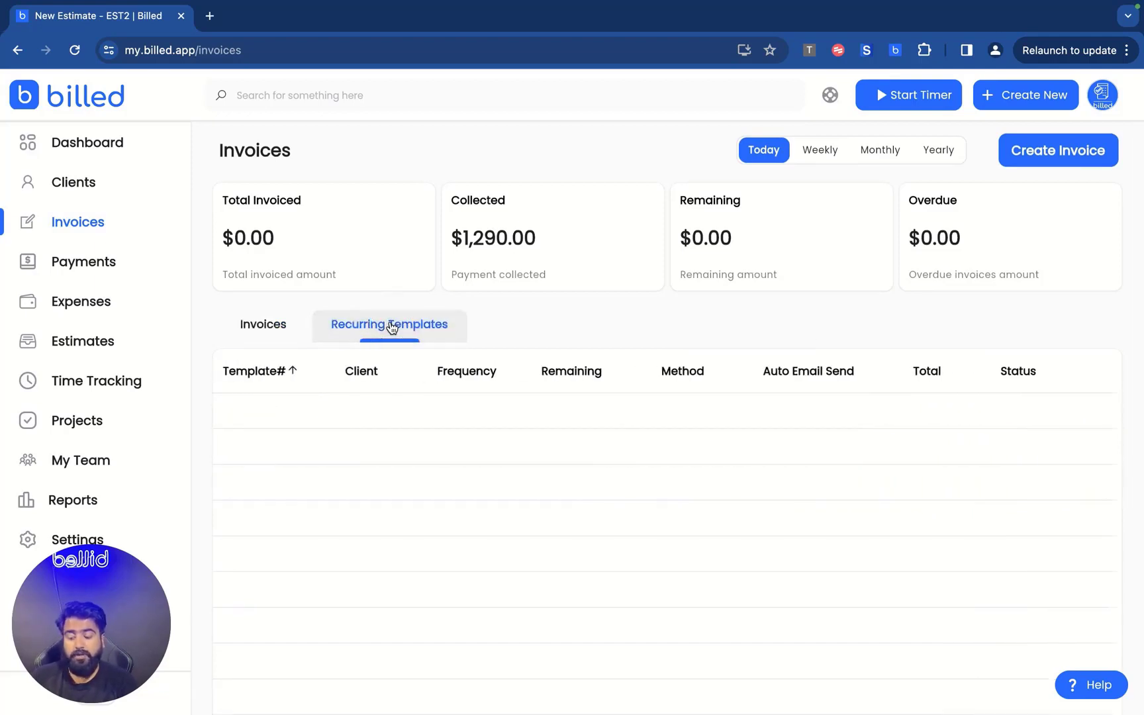
left_click(279, 327)
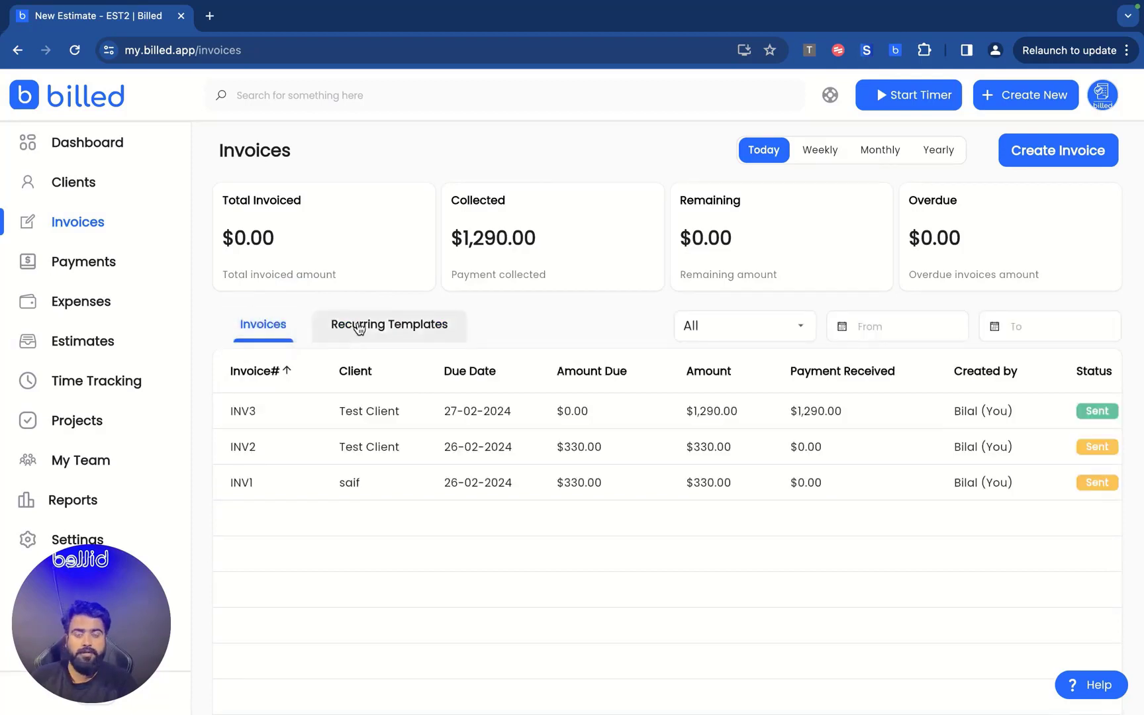
left_click(763, 325)
left_click(594, 339)
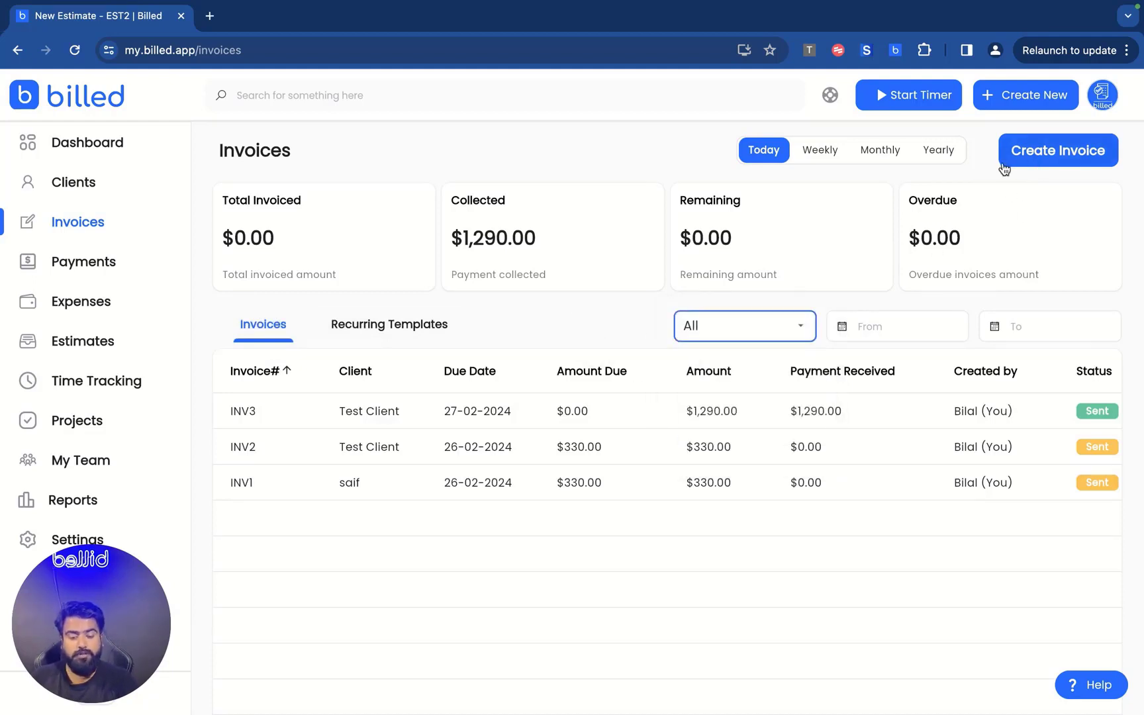
left_click(1073, 159)
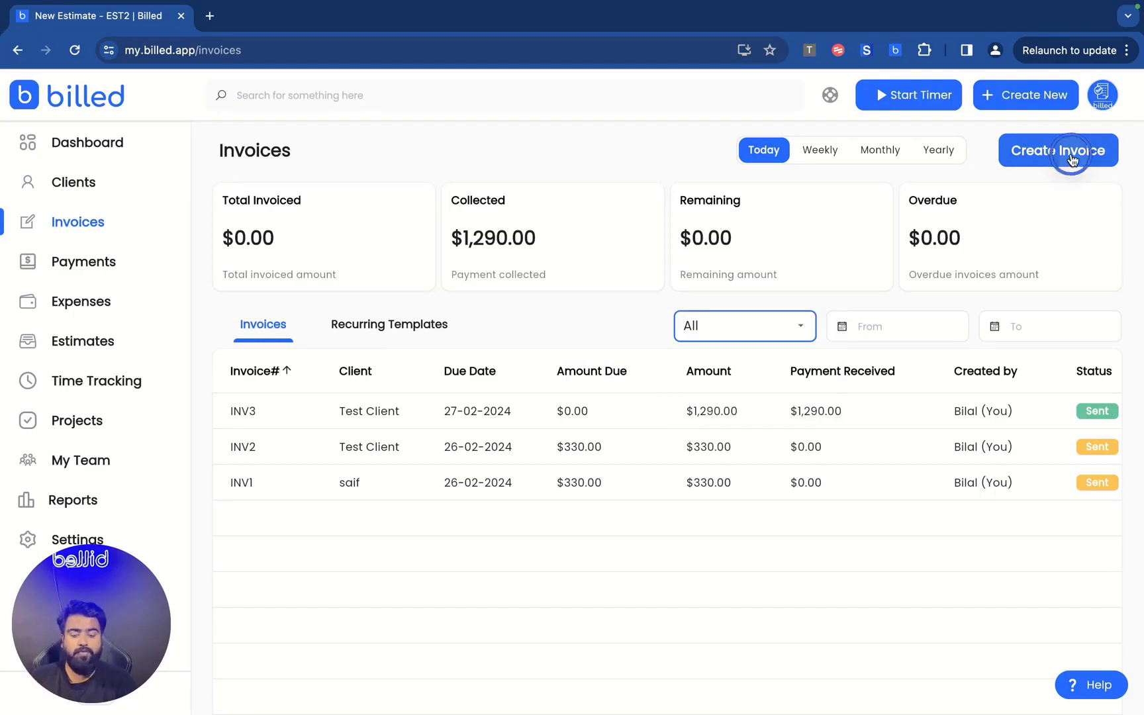
Bill the new invoice to the existing client.
scroll(374, 343, "down", 1)
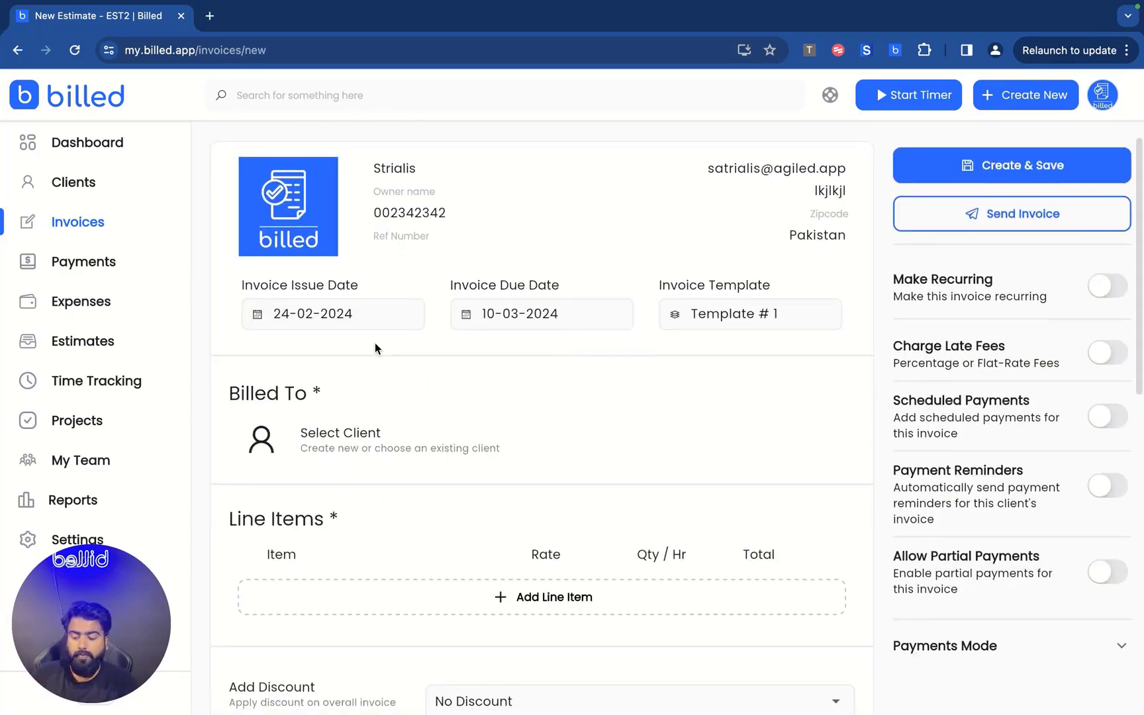
scroll(350, 428, "down", 1)
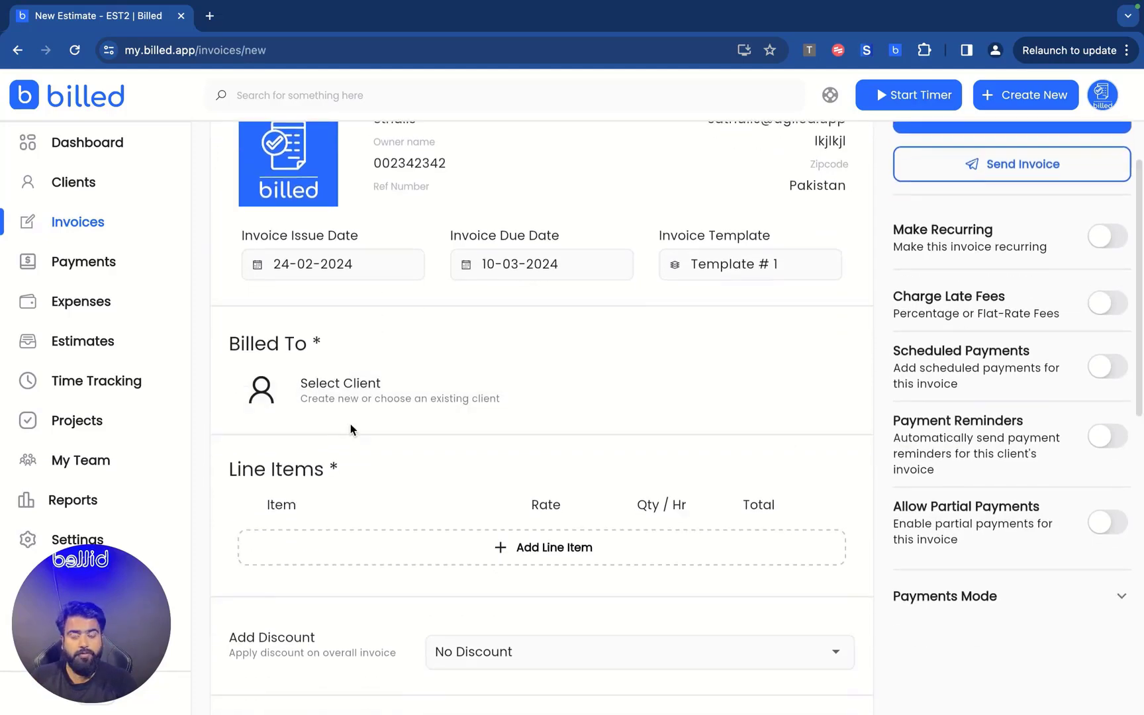
left_click(352, 401)
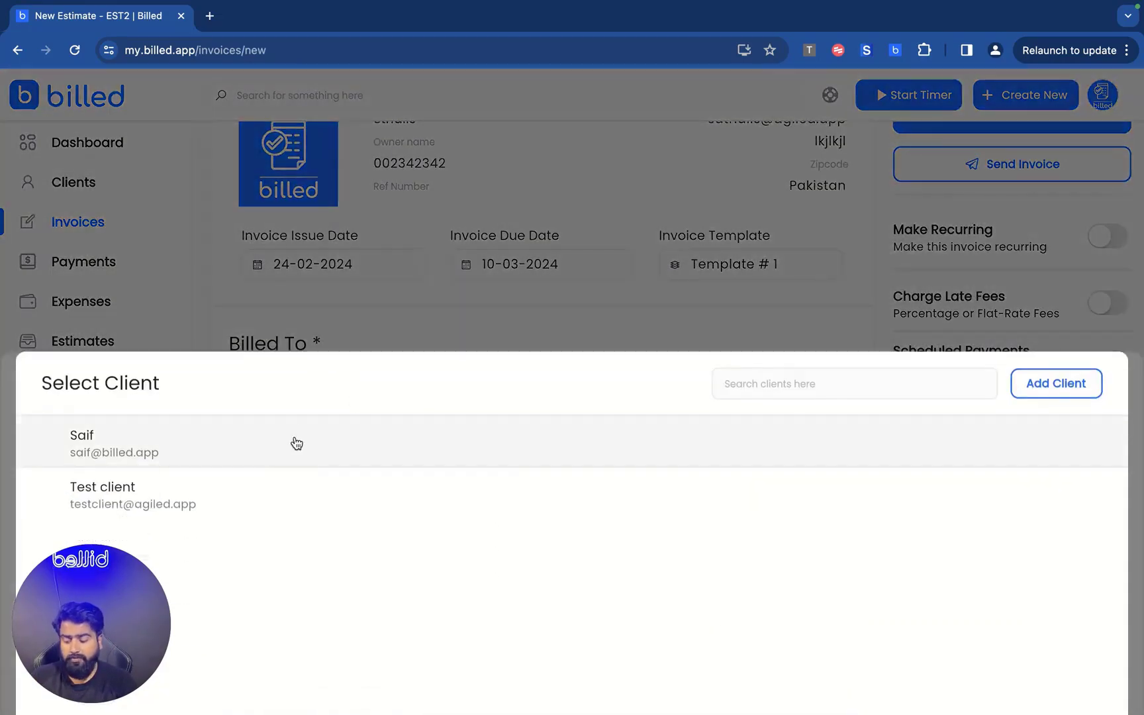
left_click(317, 444)
Invoice the client's unbilled $44.00 KFC expense as a line item.
scroll(469, 465, "down", 1)
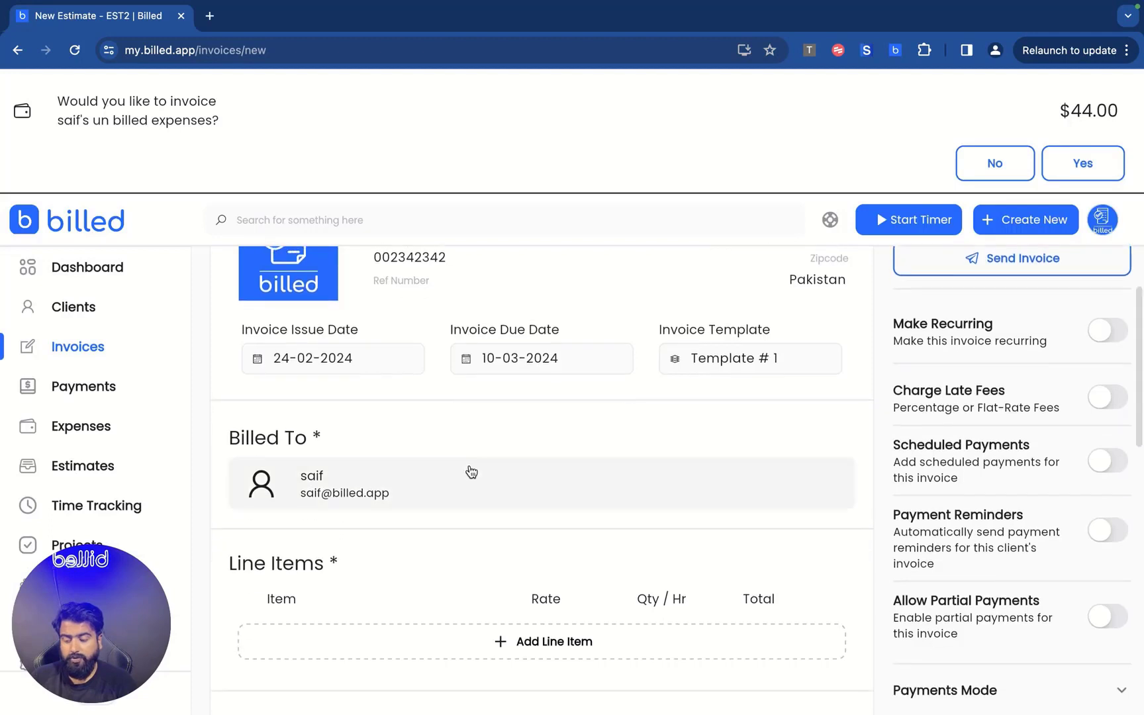
scroll(470, 466, "up", 1)
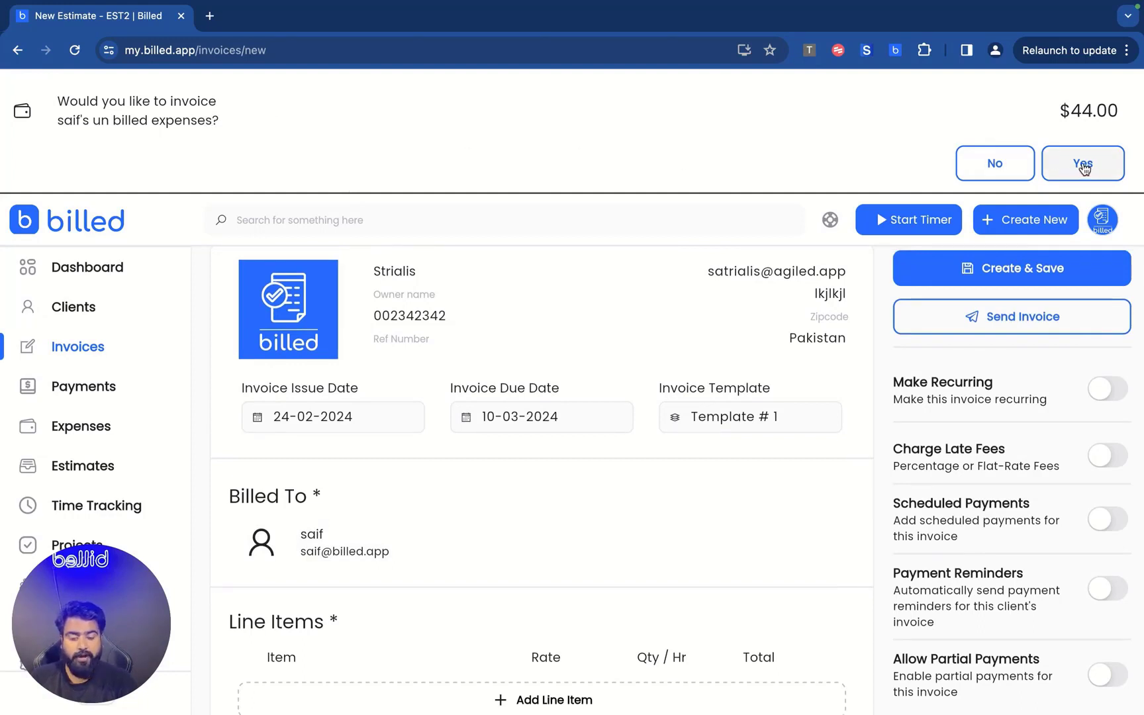
left_click(1083, 165)
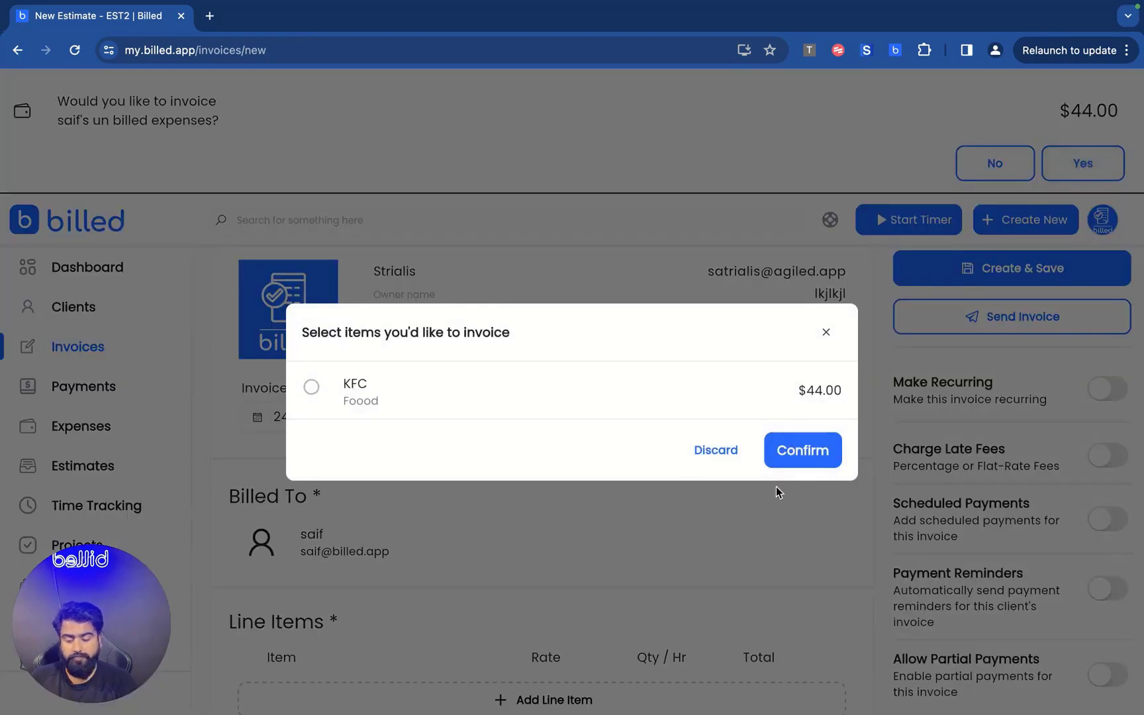
left_click(521, 418)
left_click(802, 449)
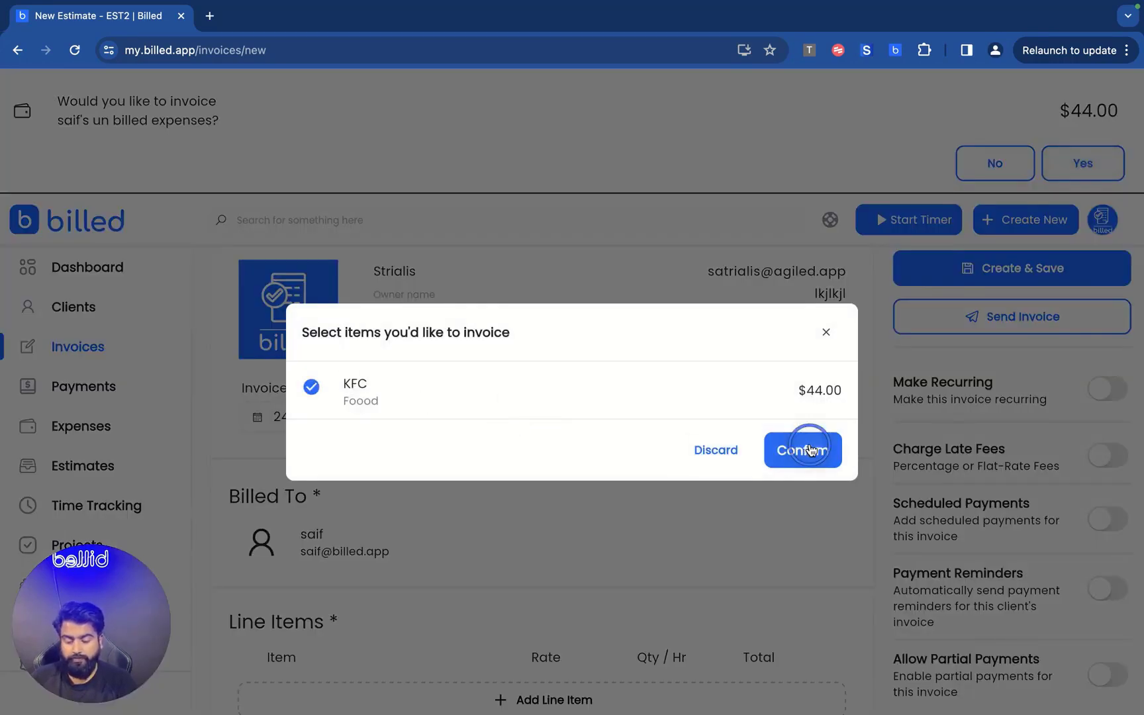
scroll(375, 425, "down", 3)
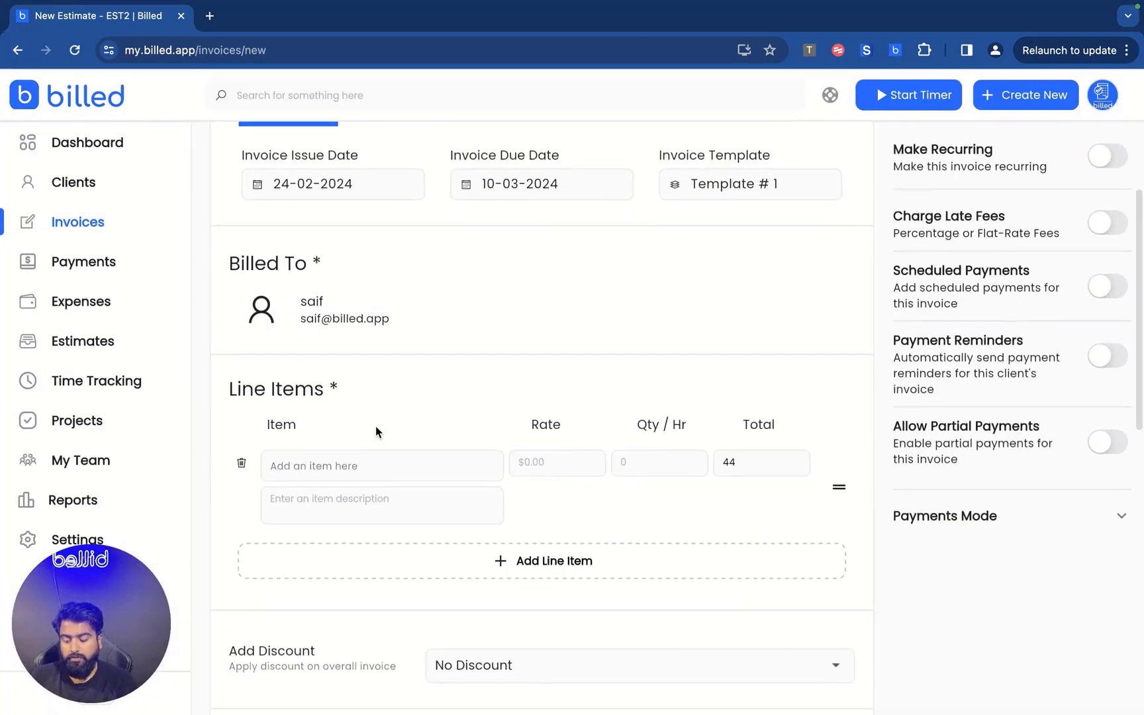
Add a second line item, Social Media Management at 300 with 10% GST.
scroll(339, 404, "down", 2)
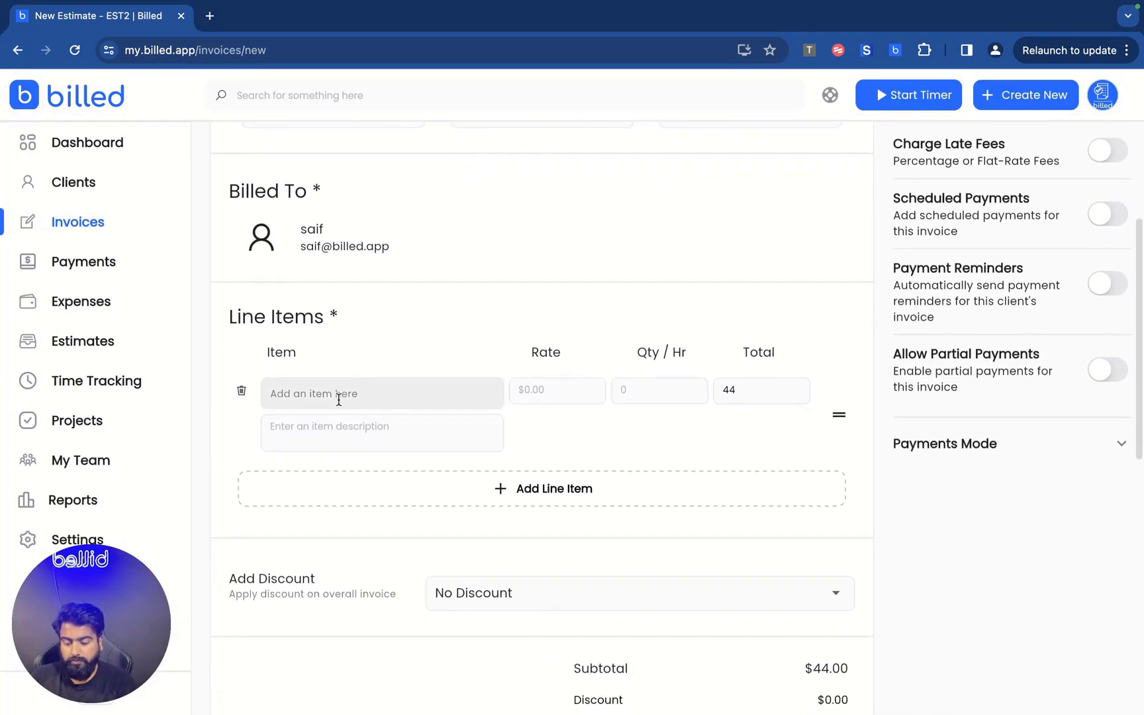
left_click(351, 344)
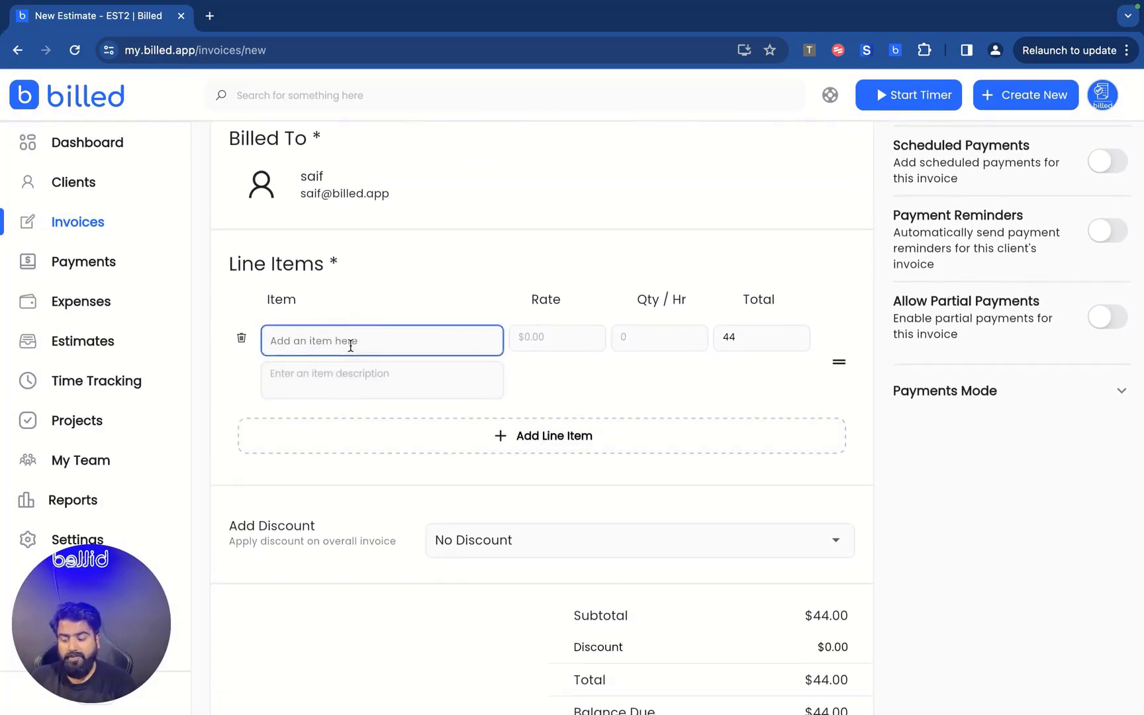
left_click(378, 436)
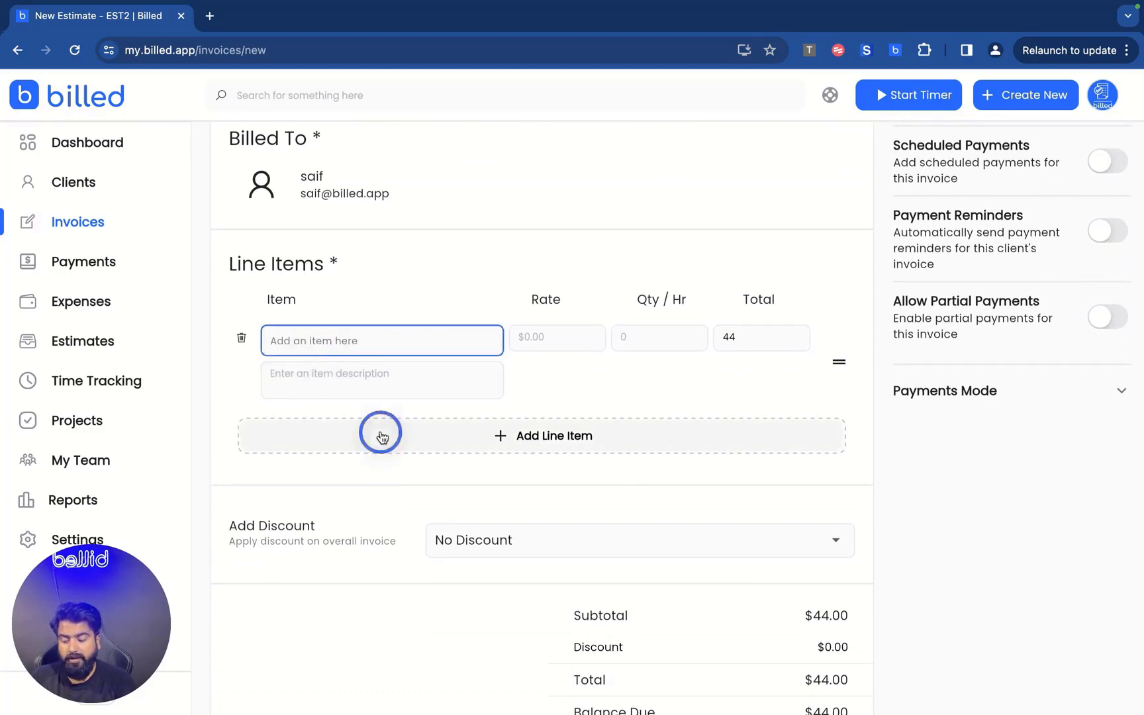
left_click(357, 437)
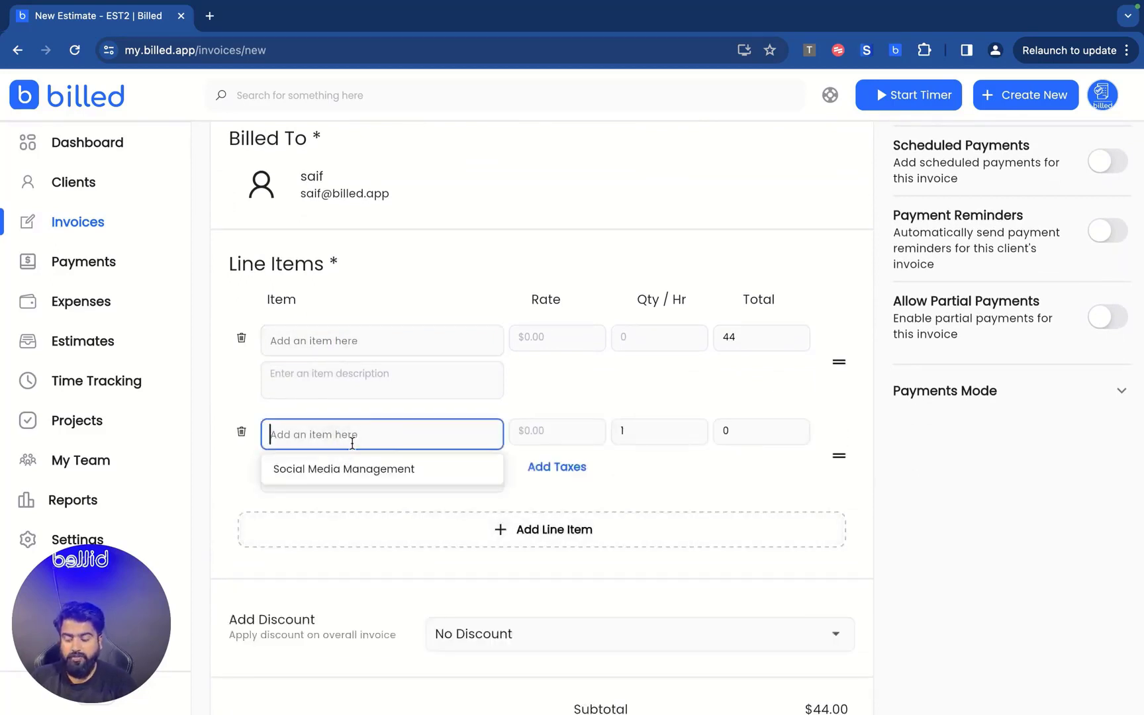
left_click(341, 477)
Keep No Discount on the invoice and bring up the template choices.
scroll(621, 470, "down", 3)
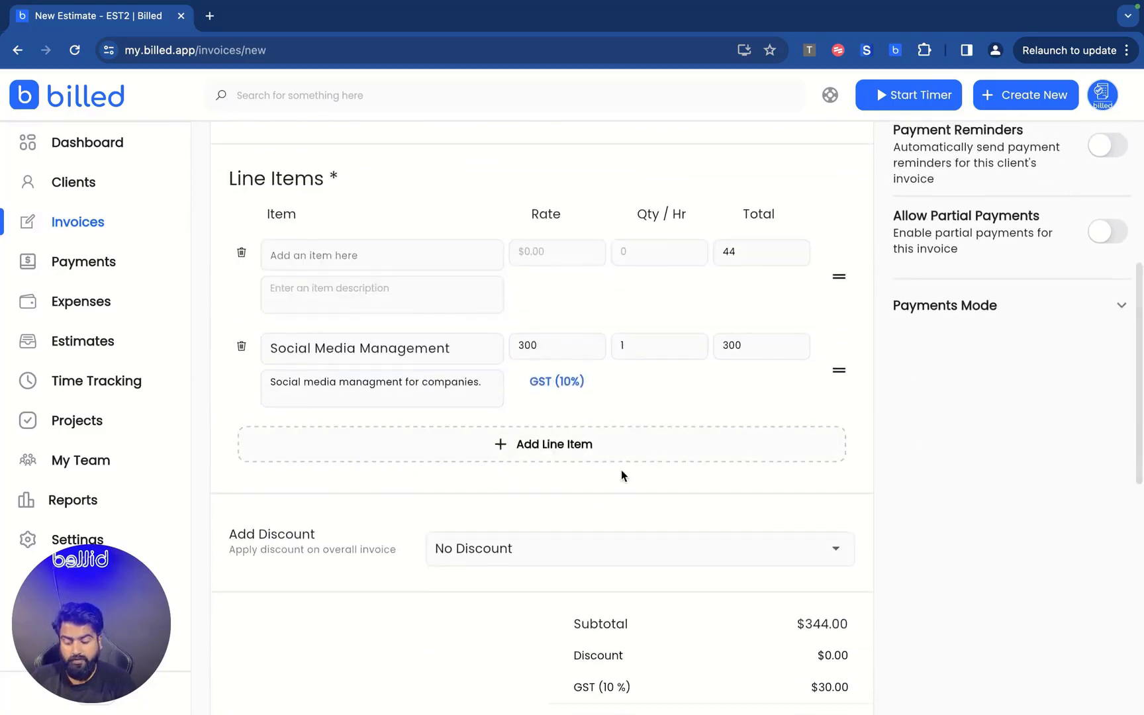
scroll(621, 469, "down", 1)
left_click(596, 421)
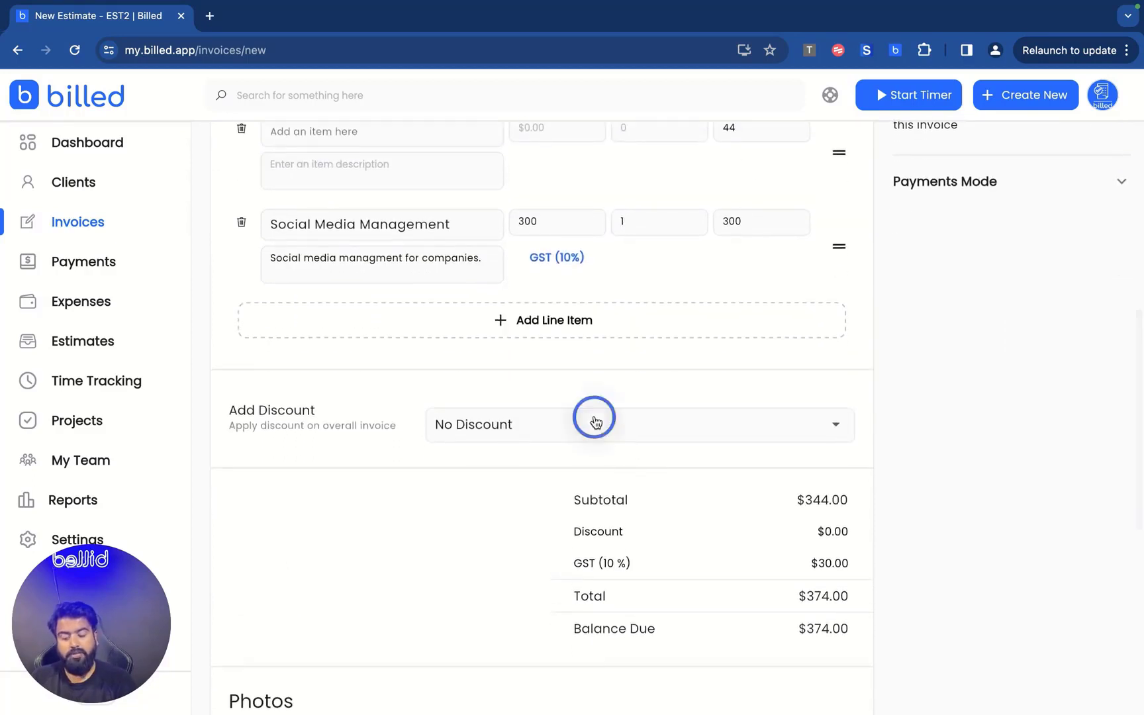
left_click(357, 477)
scroll(358, 477, "down", 4)
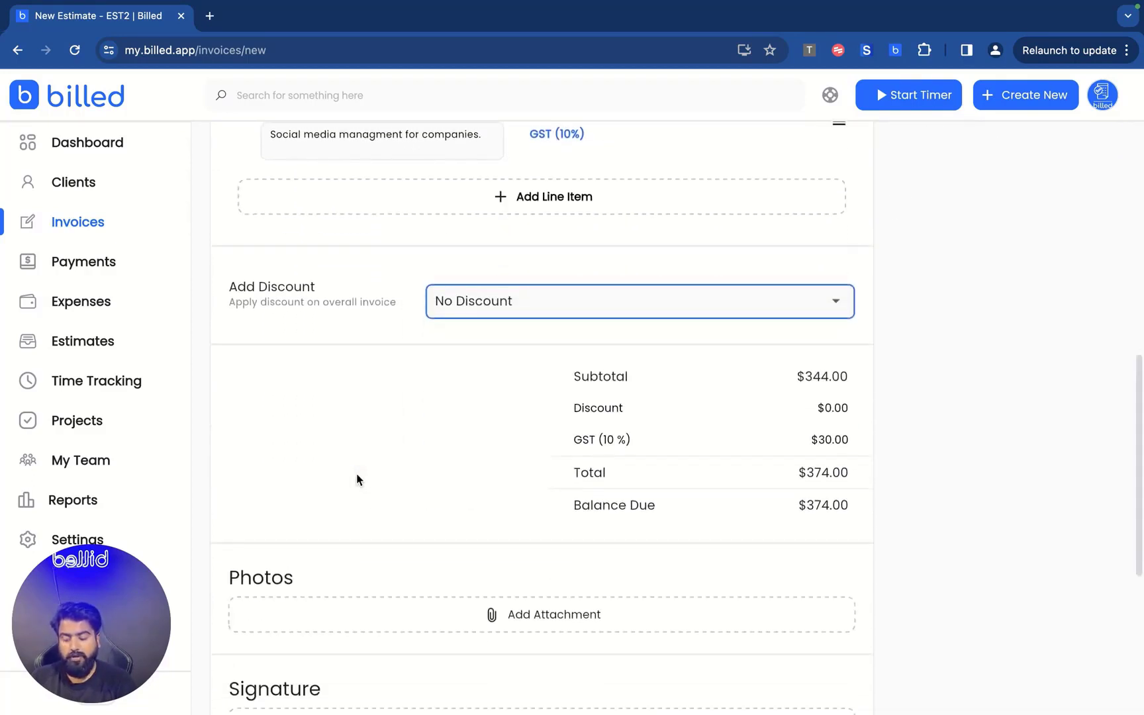
scroll(358, 478, "down", 3)
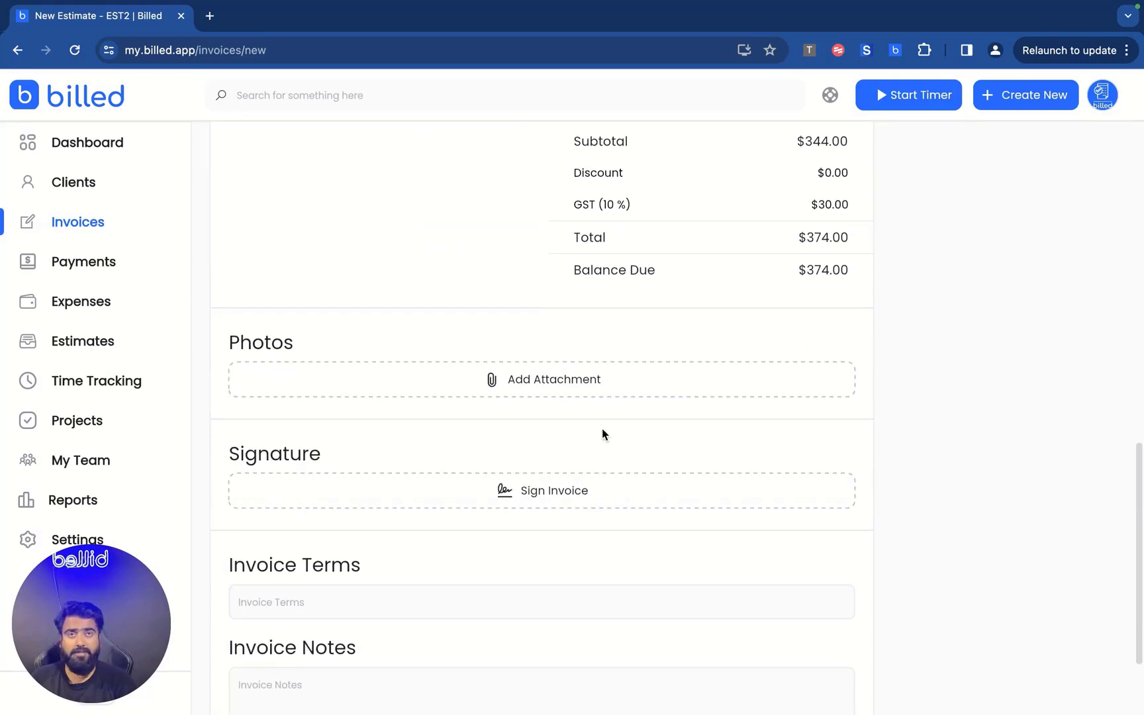
scroll(603, 429, "up", 10)
scroll(603, 431, "up", 5)
left_click(731, 351)
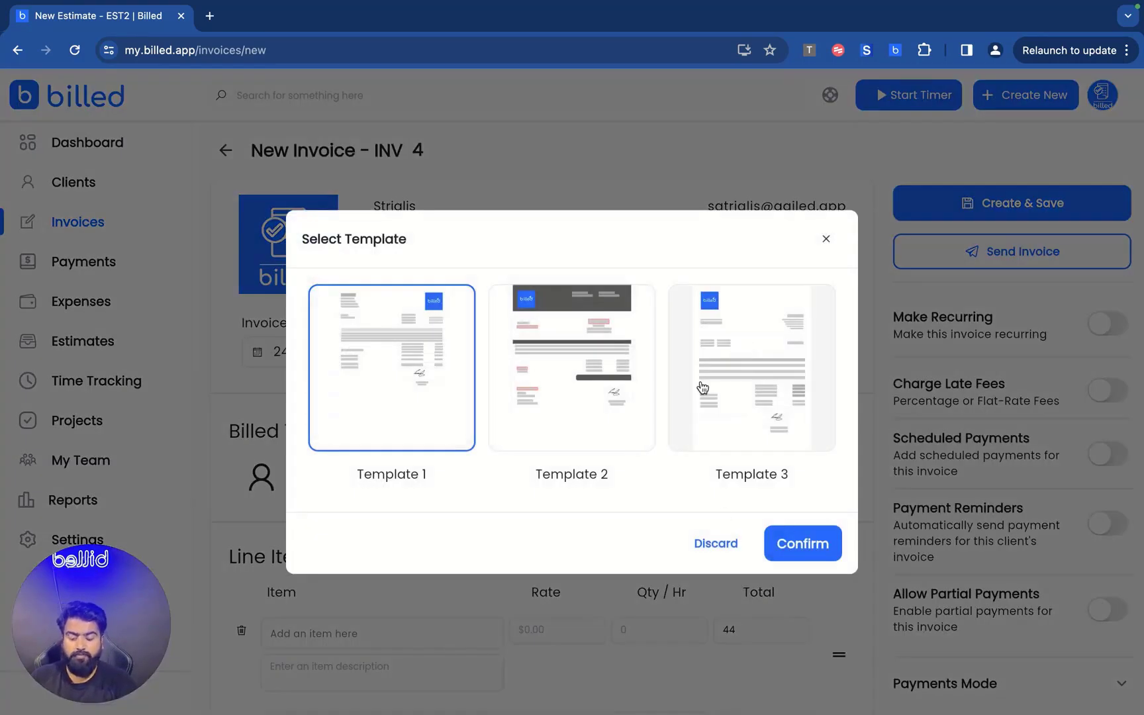
Apply Template # 3 to invoice INV 4 and briefly expand Payments Mode.
left_click(762, 377)
left_click(803, 541)
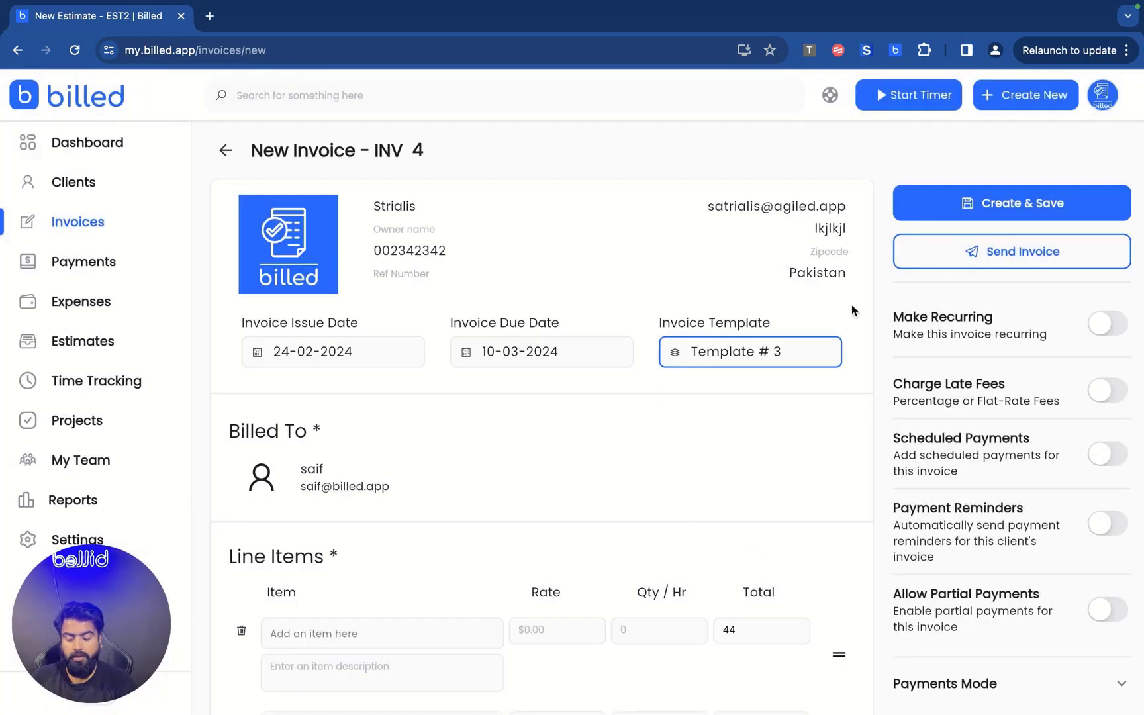
scroll(1027, 323, "down", 2)
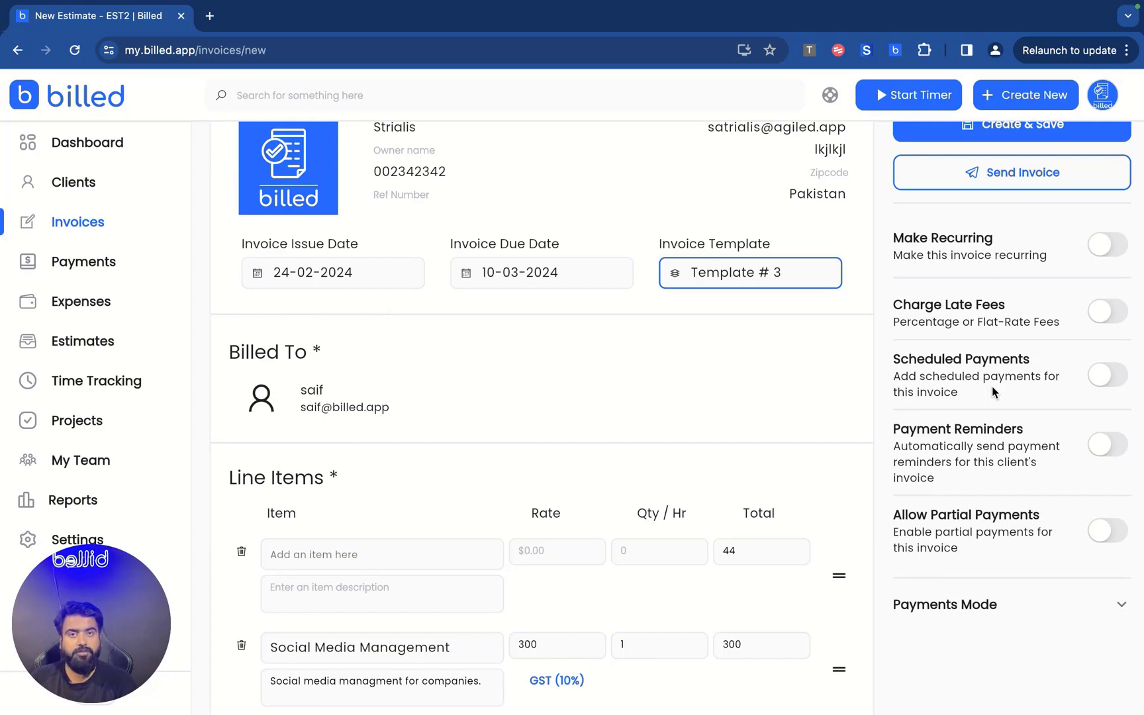
left_click(1003, 603)
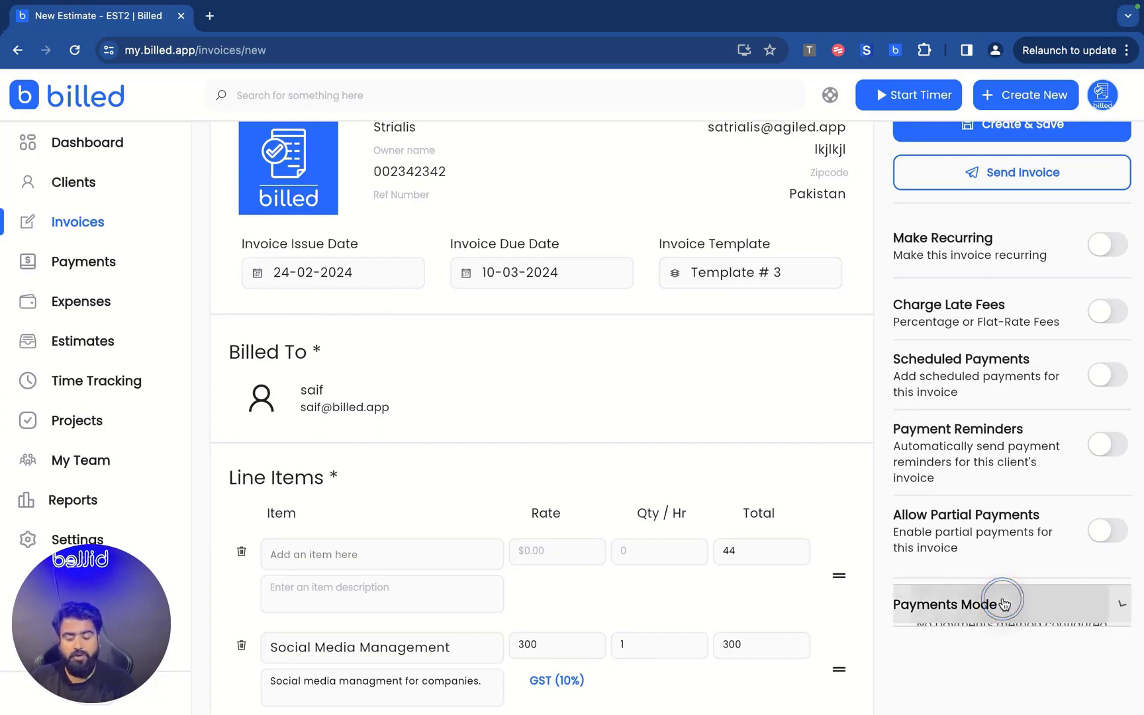
scroll(1003, 601, "down", 1)
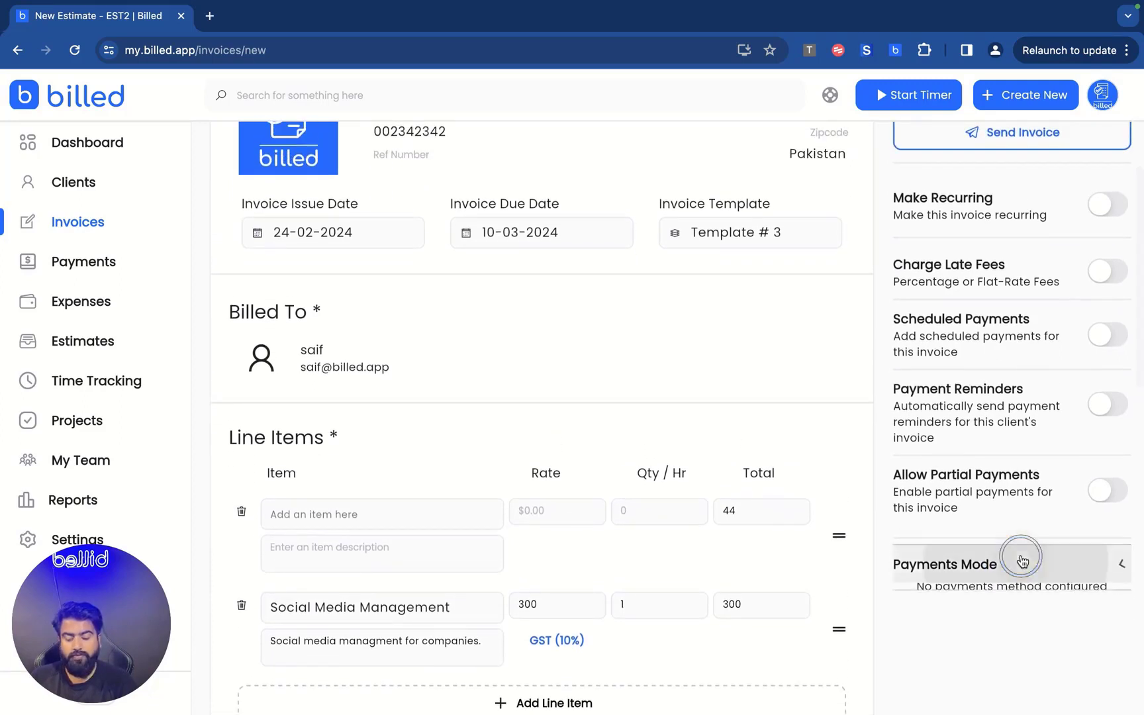
left_click(1023, 561)
scroll(700, 468, "up", 3)
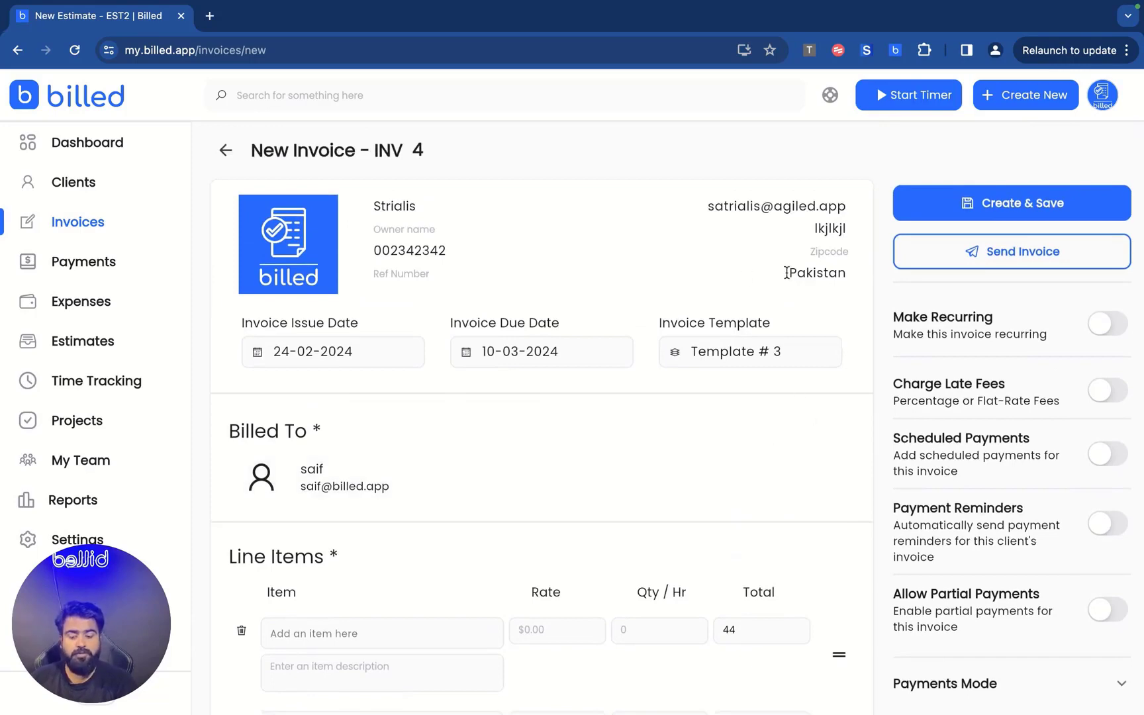
Save INV4 as a draft and glance at its More Actions list.
left_click(999, 207)
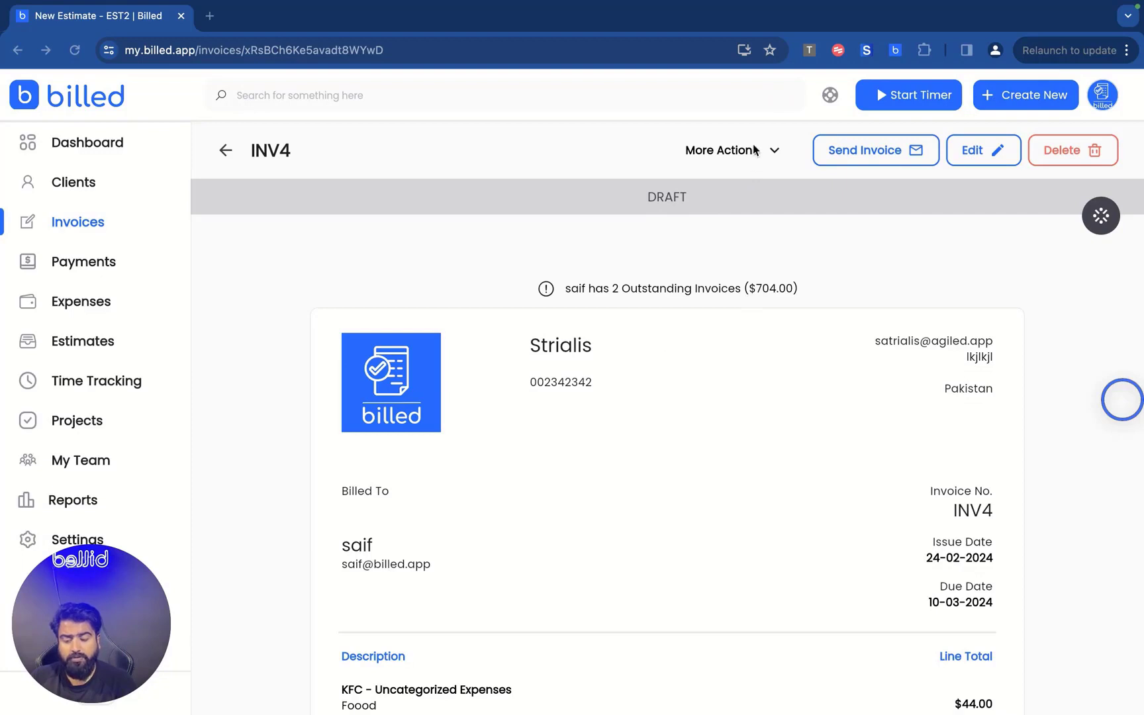
left_click(748, 151)
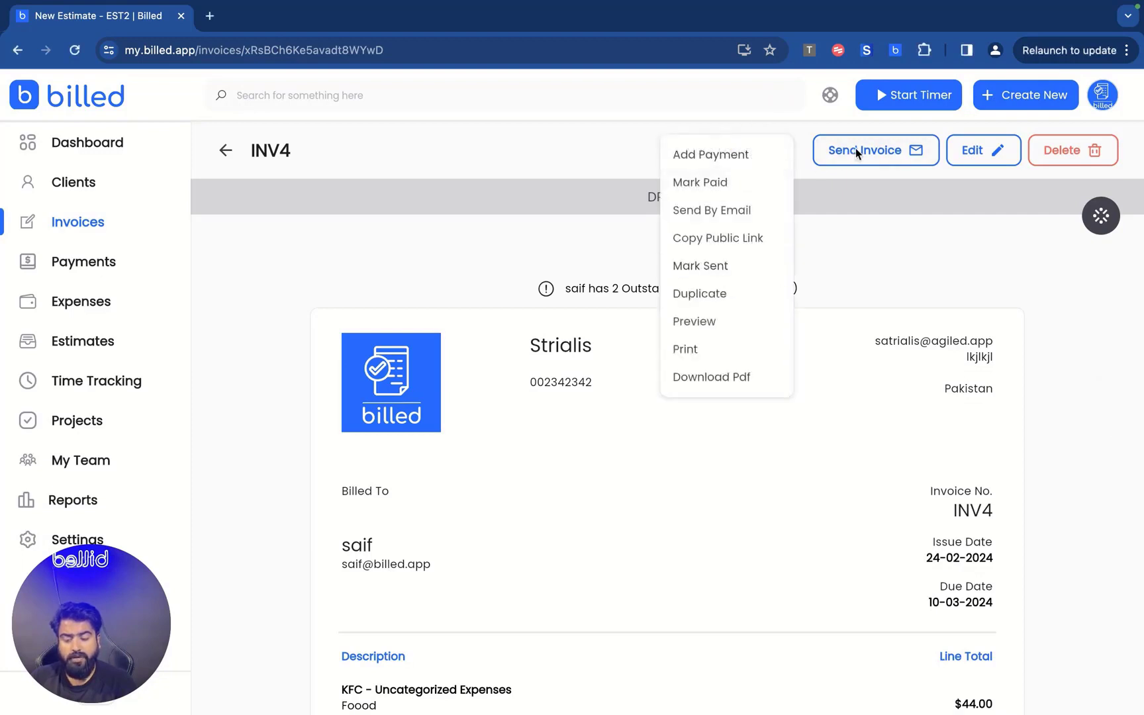
left_click(582, 242)
View the invoice's activity history, then open the Payments list.
scroll(858, 440, "down", 3)
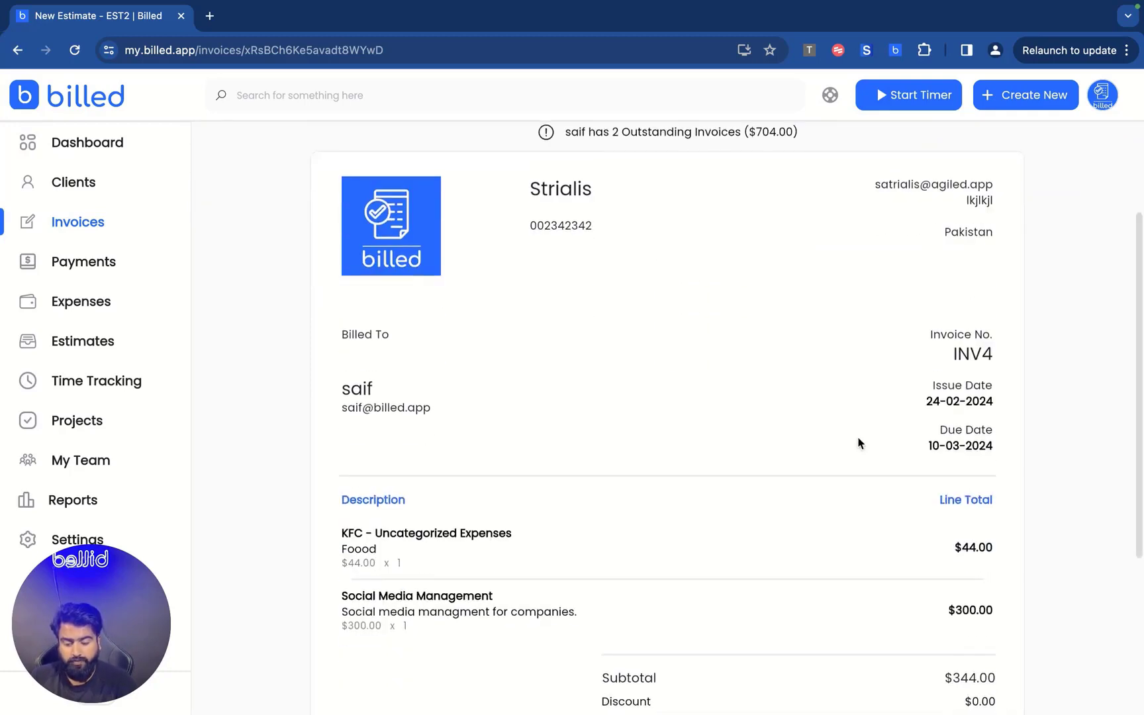
scroll(858, 441, "up", 3)
left_click(1102, 216)
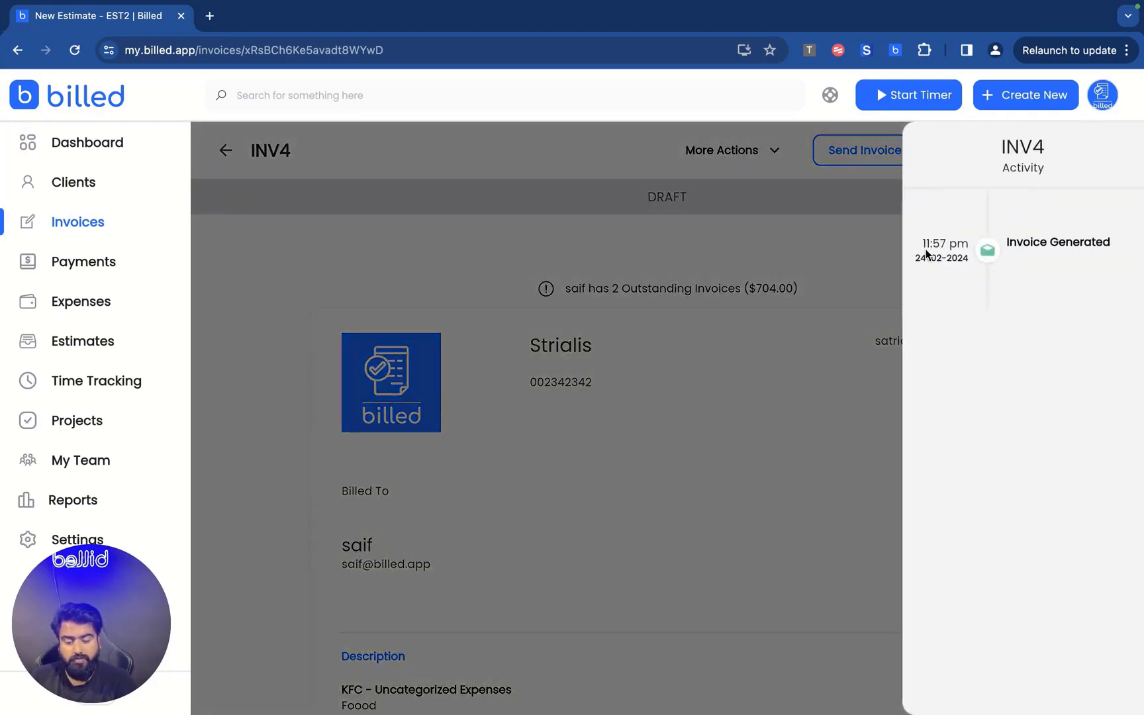
left_click(825, 317)
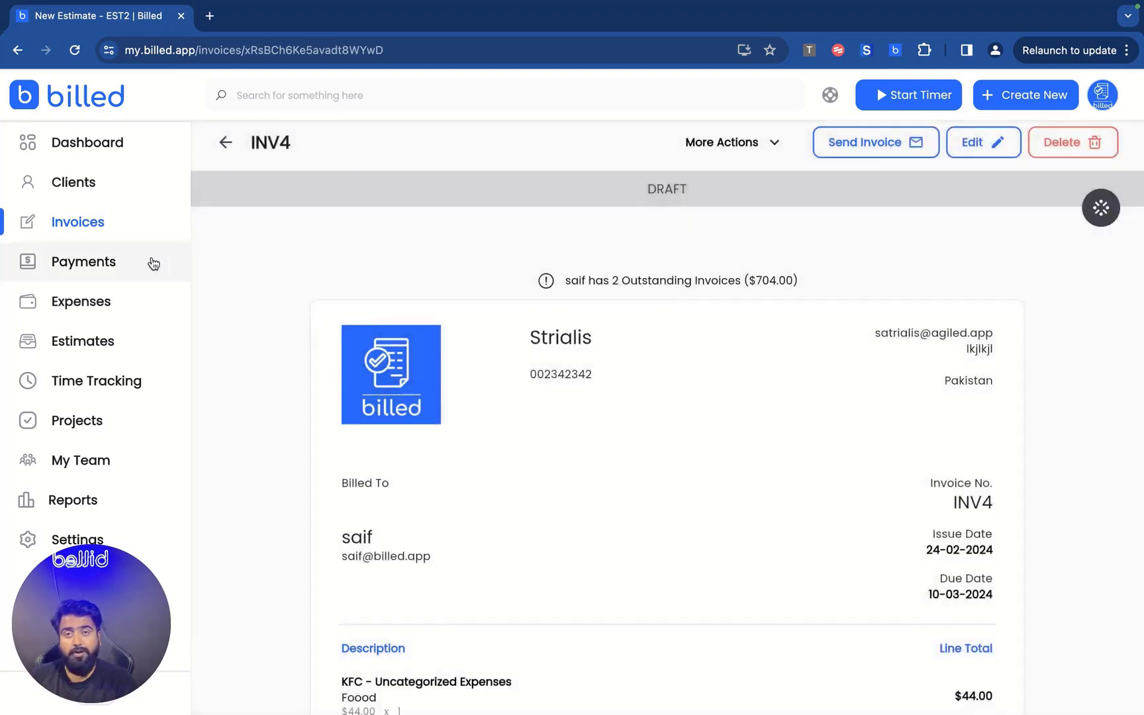
left_click(151, 262)
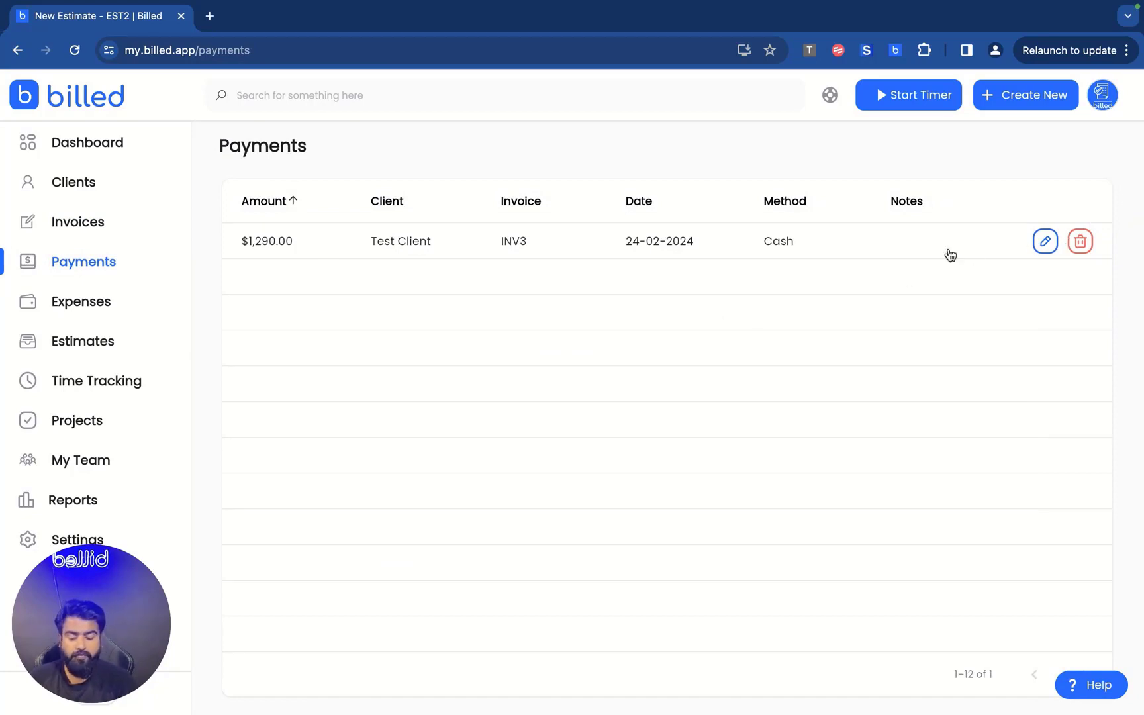
Open the Expenses page listing the approved $44.00 KFC expense.
left_click(82, 303)
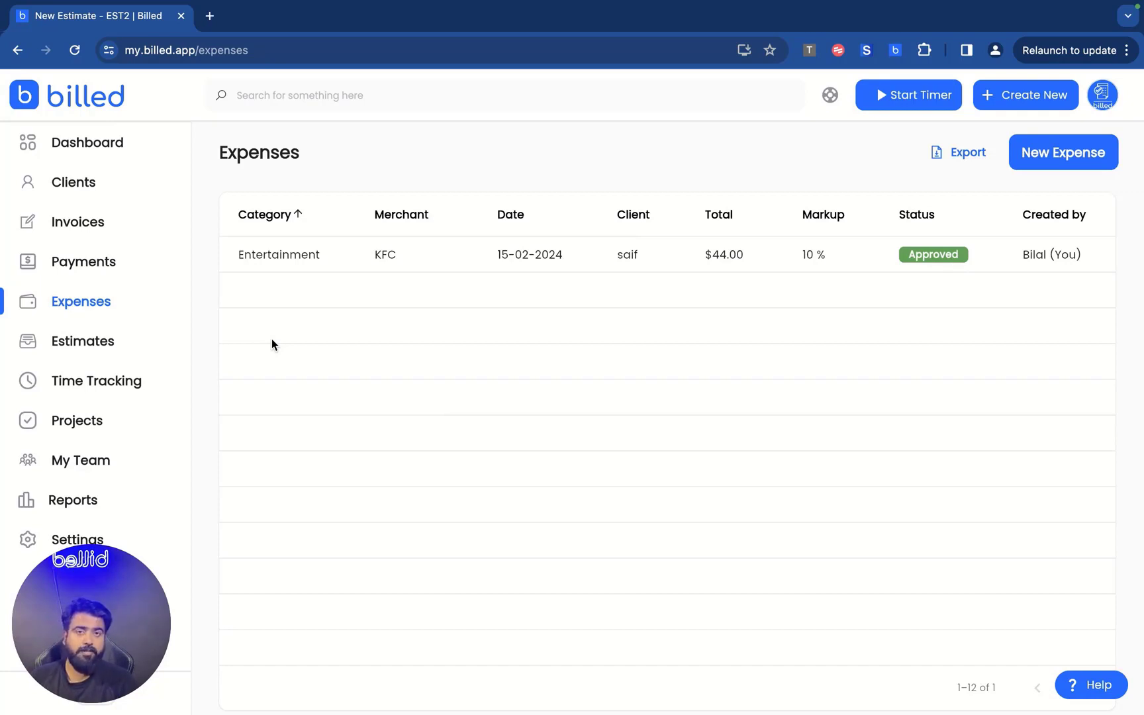
Start a new expense: merchant KFC, purpose Entertain, date 06-02-2024, amount 50.
left_click(1032, 159)
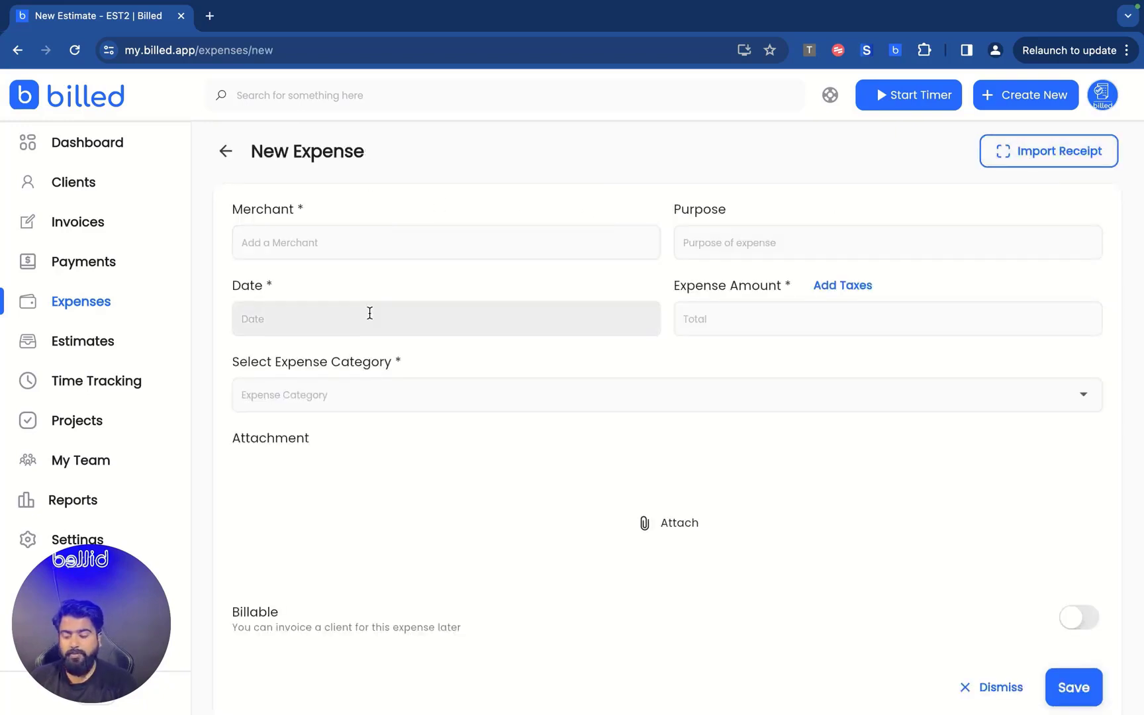
scroll(370, 315, "down", 1)
scroll(370, 316, "up", 1)
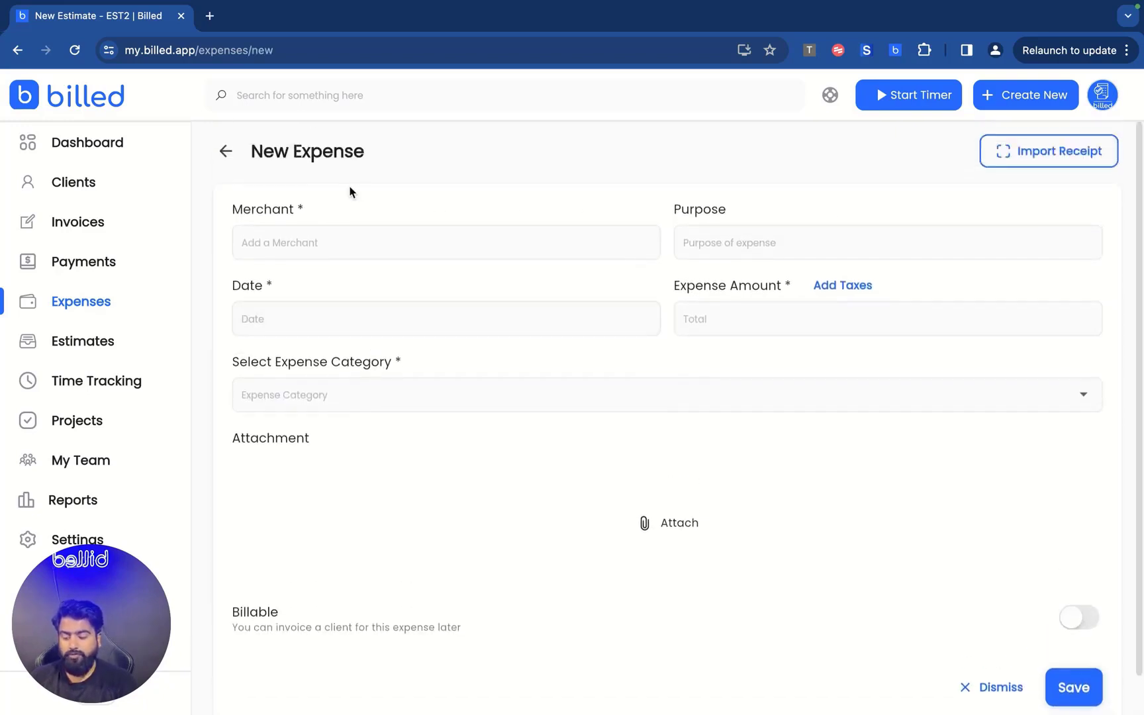
left_click(316, 238)
type("KFC")
key("Tab")
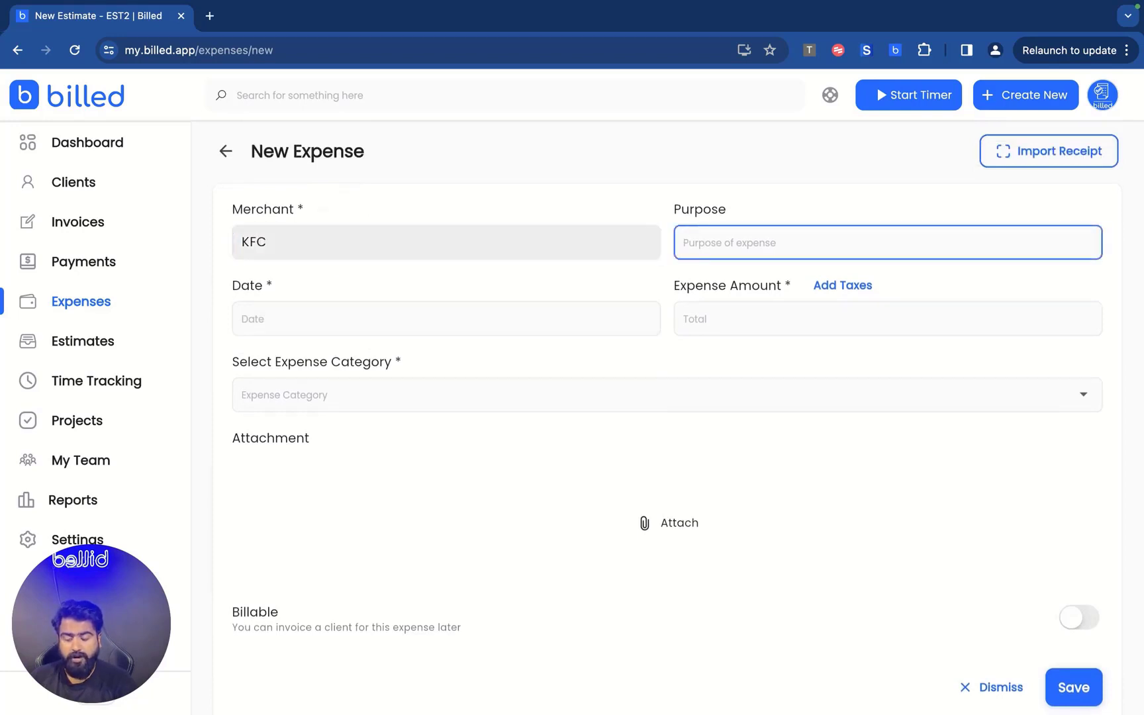
type("Enter")
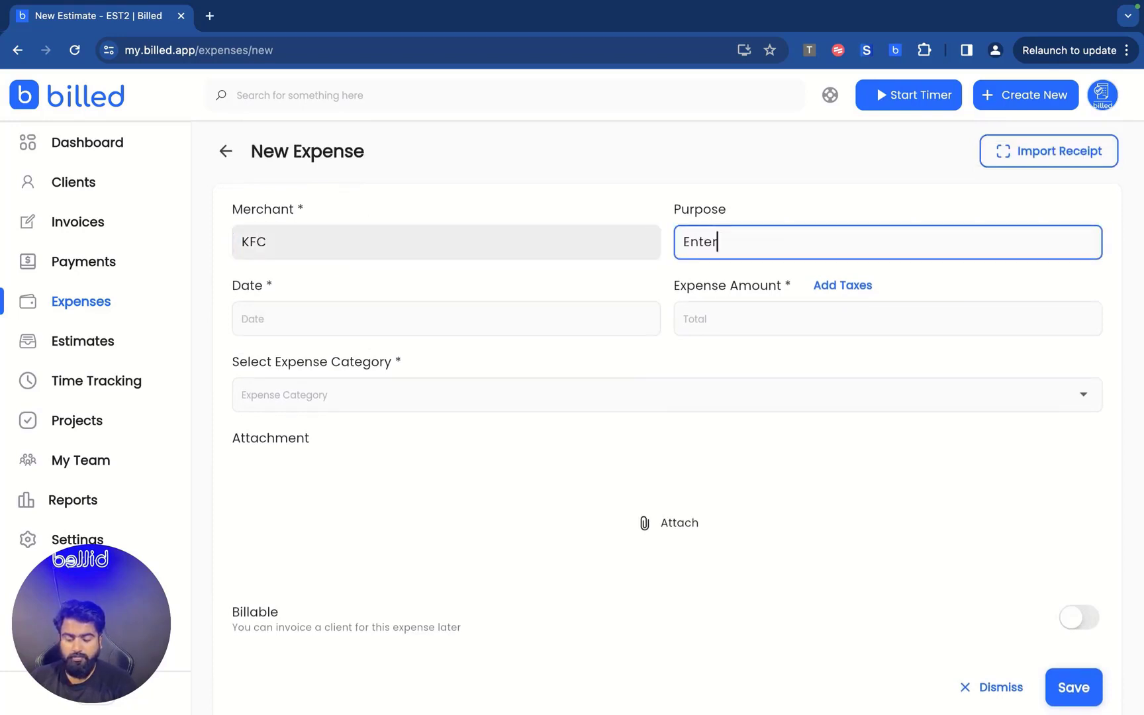
type("tain")
key("Tab")
left_click(286, 324)
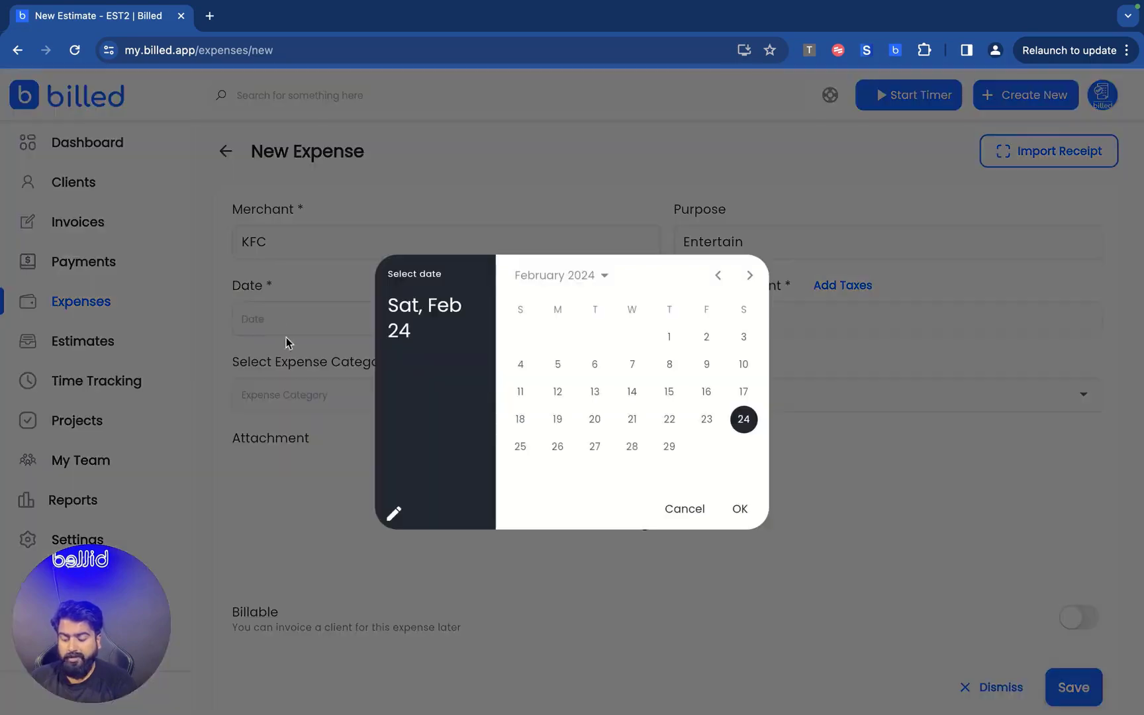
left_click(594, 364)
left_click(739, 508)
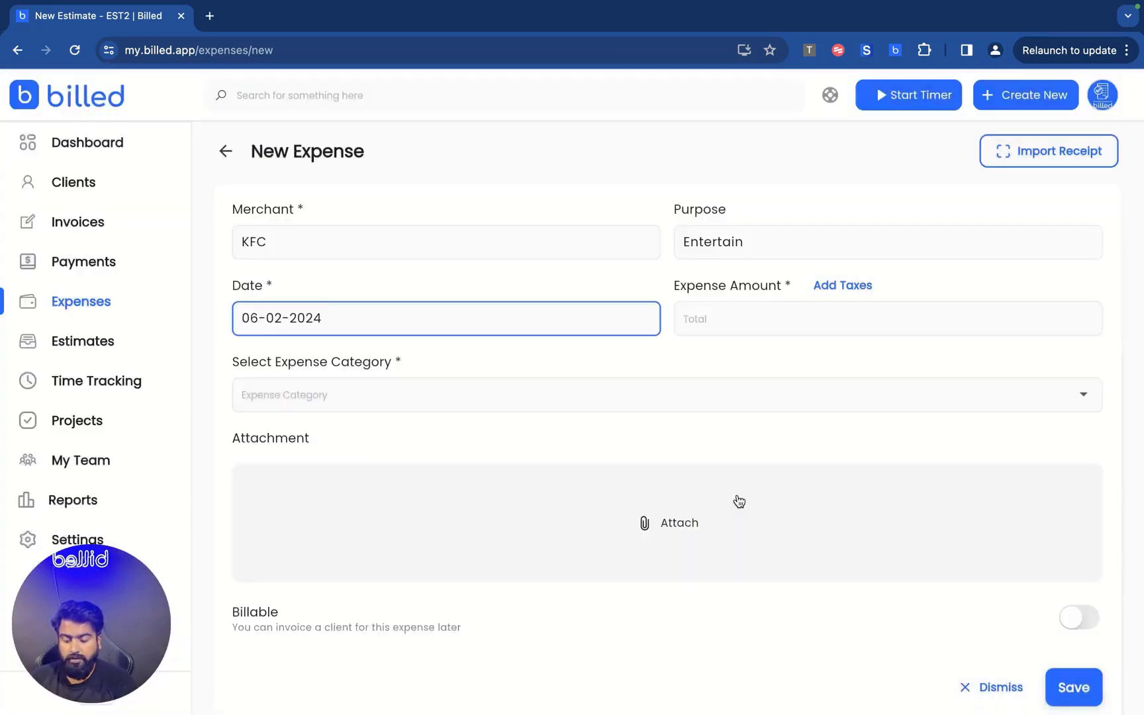
left_click(724, 319)
type("50")
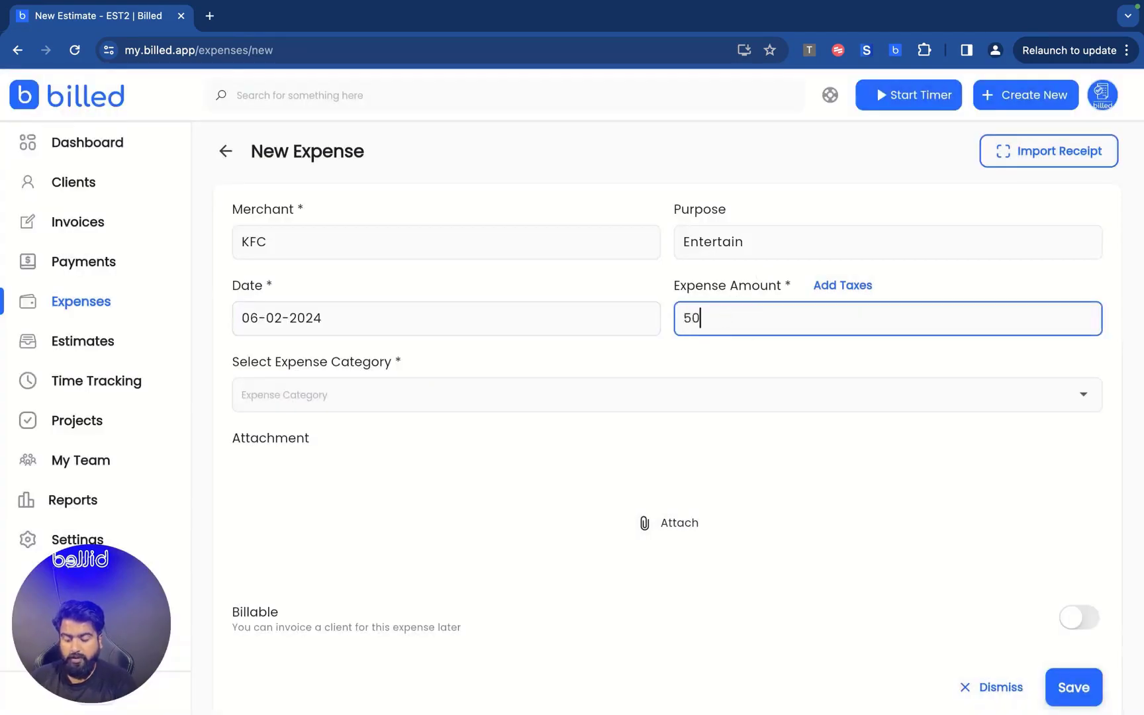
Categorise it as Restaurant / Dining, make it billable to the client, and save.
left_click(401, 410)
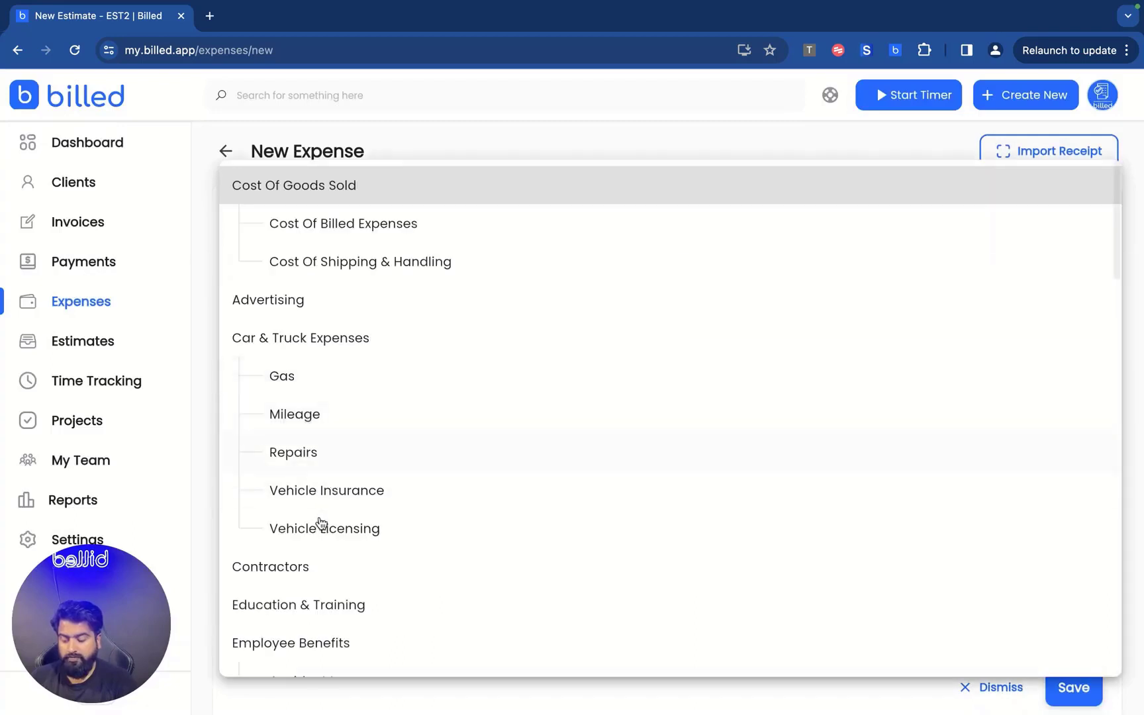
scroll(321, 523, "down", 4)
scroll(320, 525, "down", 5)
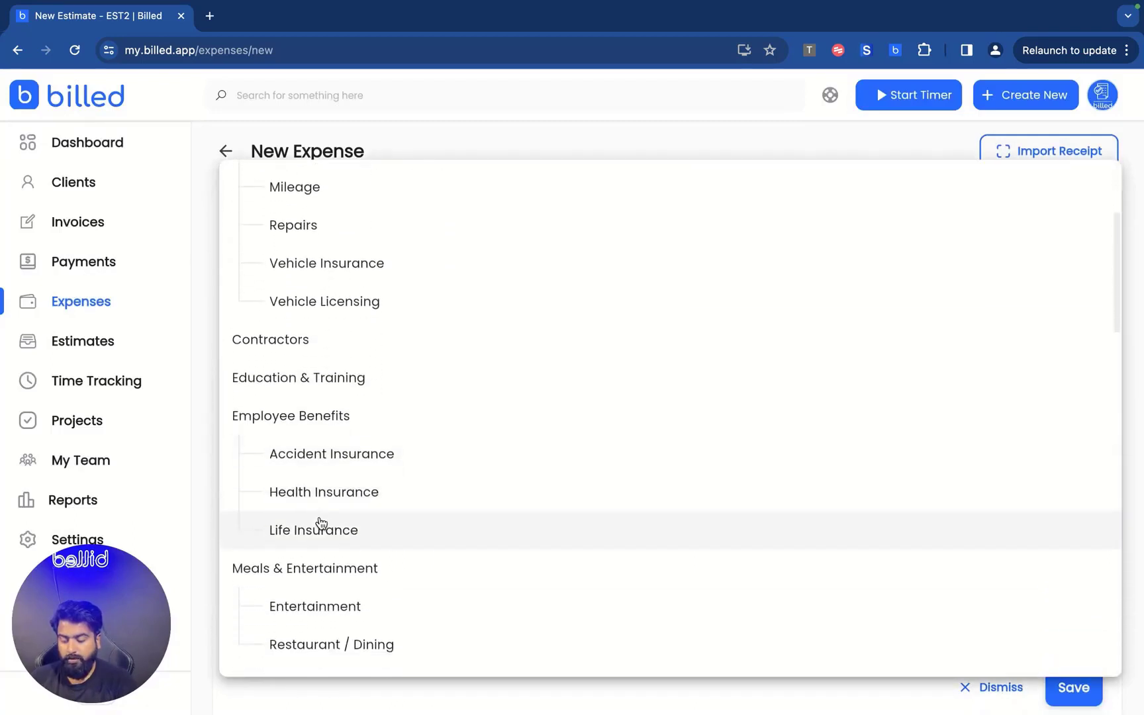
left_click(281, 547)
scroll(299, 510, "down", 1)
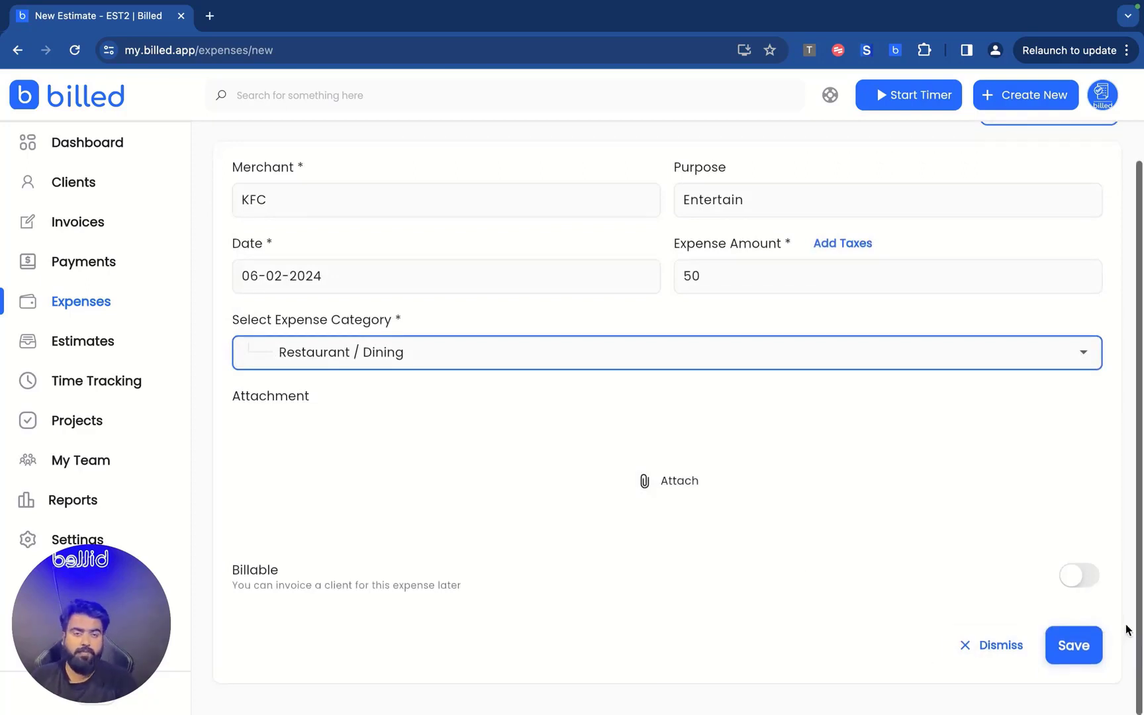
left_click(1081, 576)
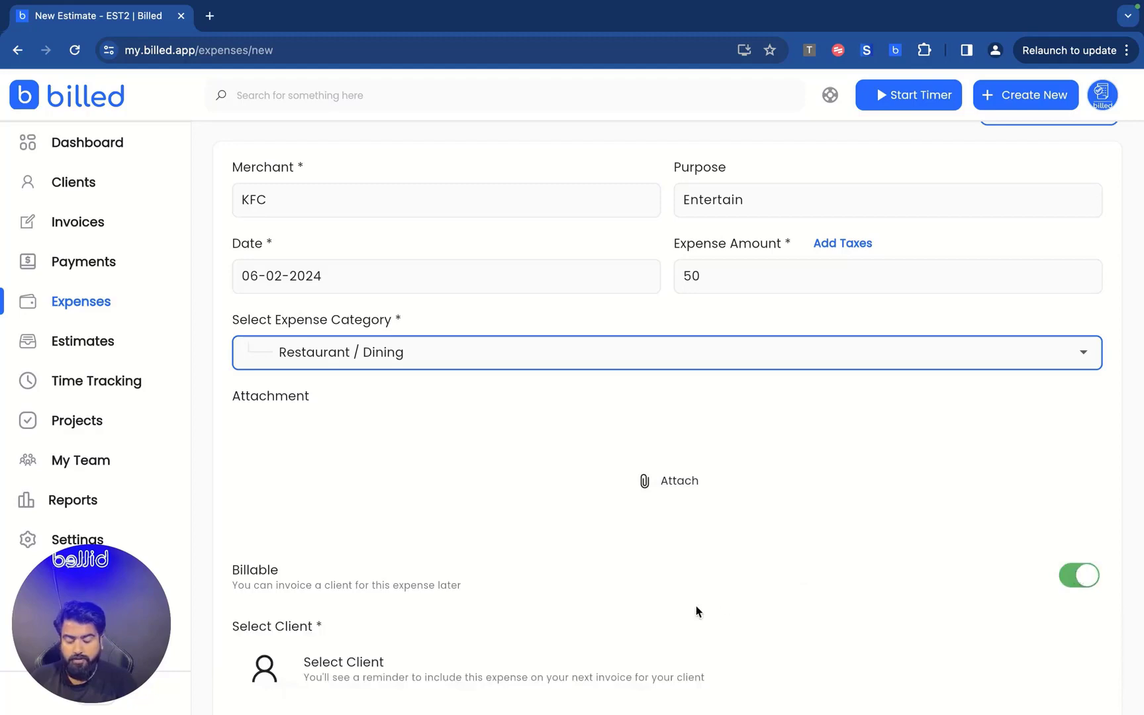
scroll(694, 610, "down", 2)
left_click(537, 521)
left_click(291, 440)
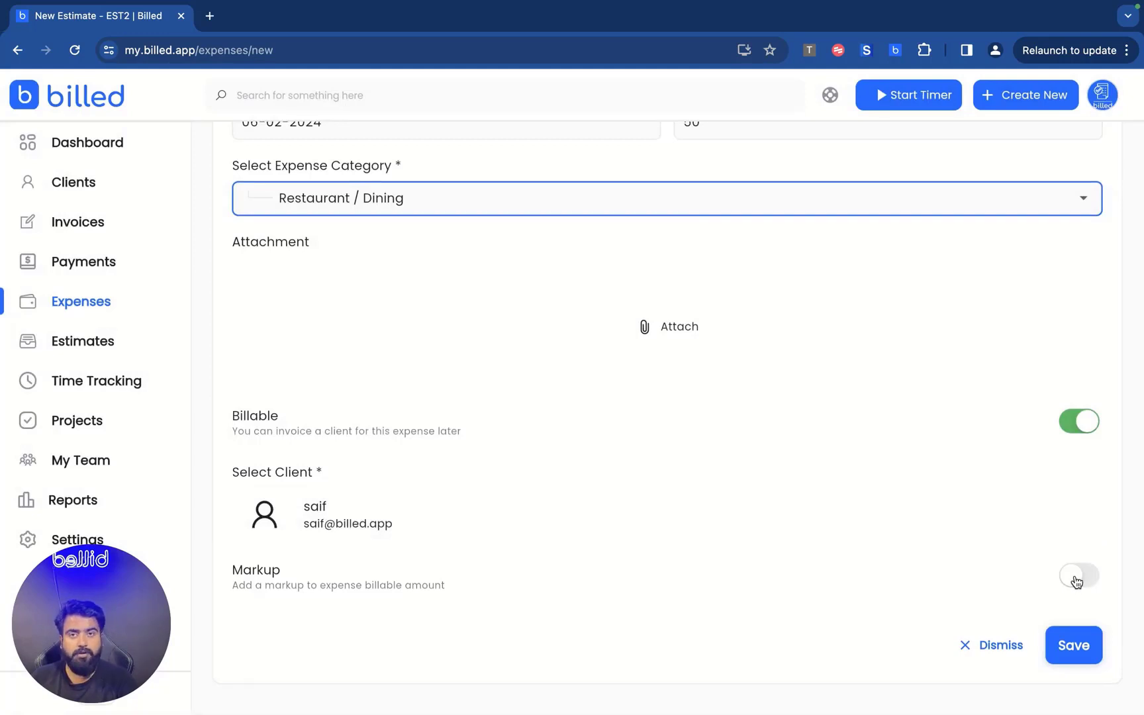
left_click(1069, 643)
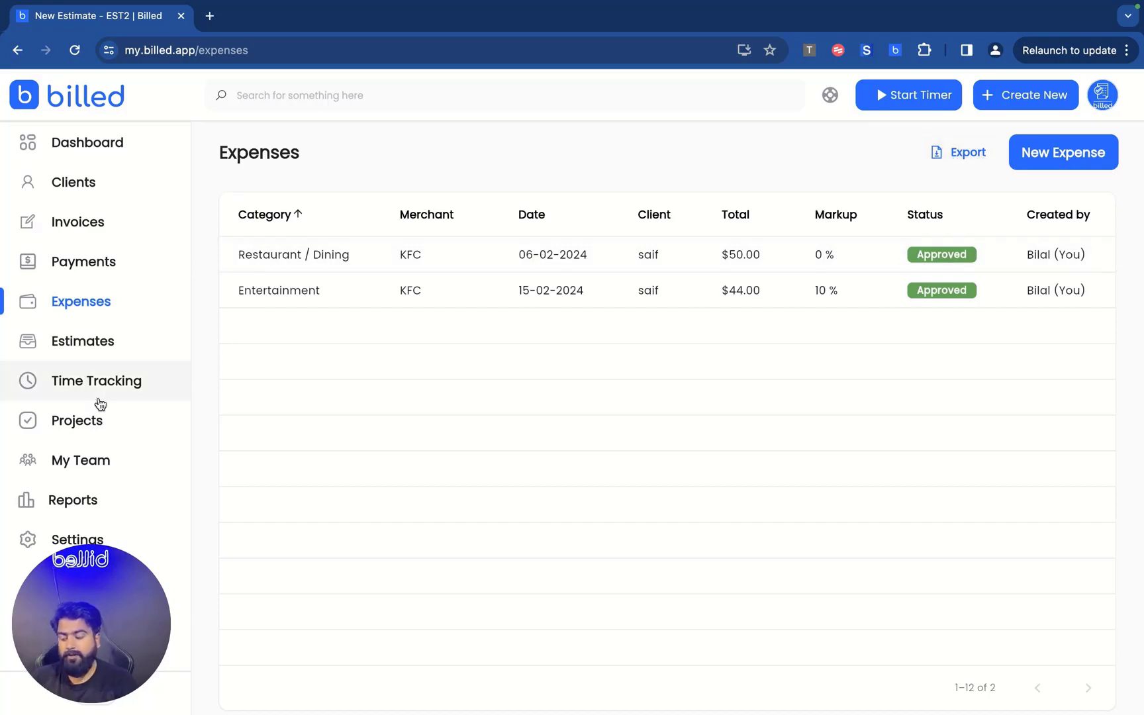
left_click(62, 349)
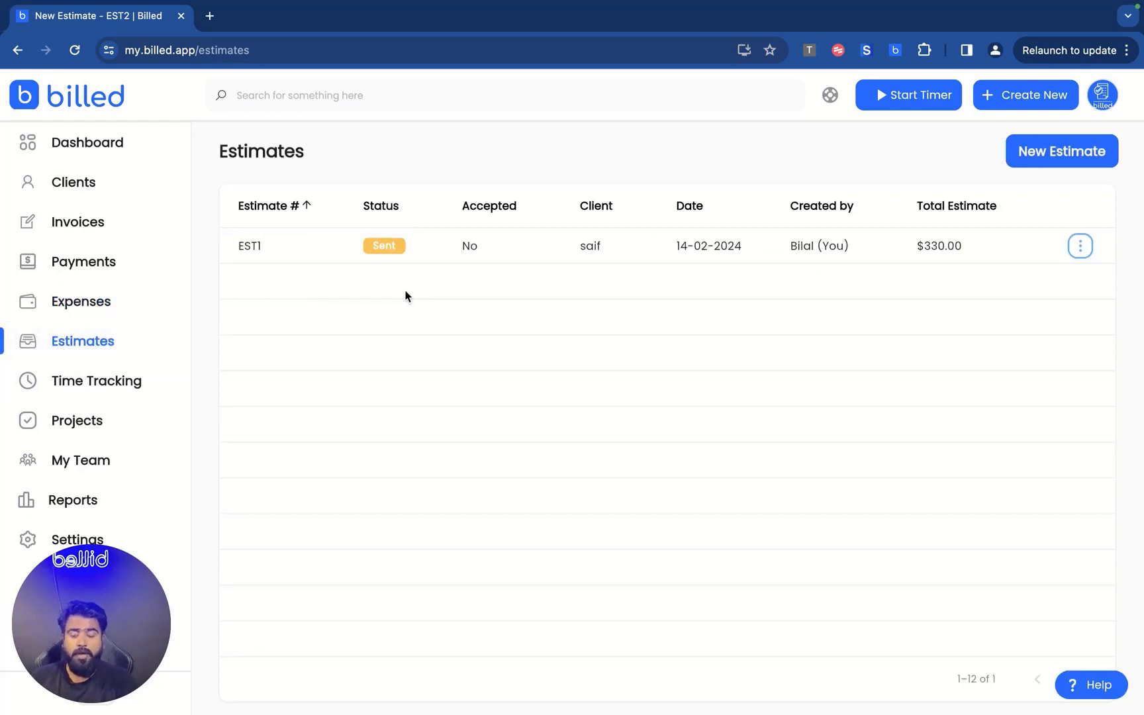
Start an EST2 draft, keep Template # 1, and leave it unsaved.
left_click(1056, 151)
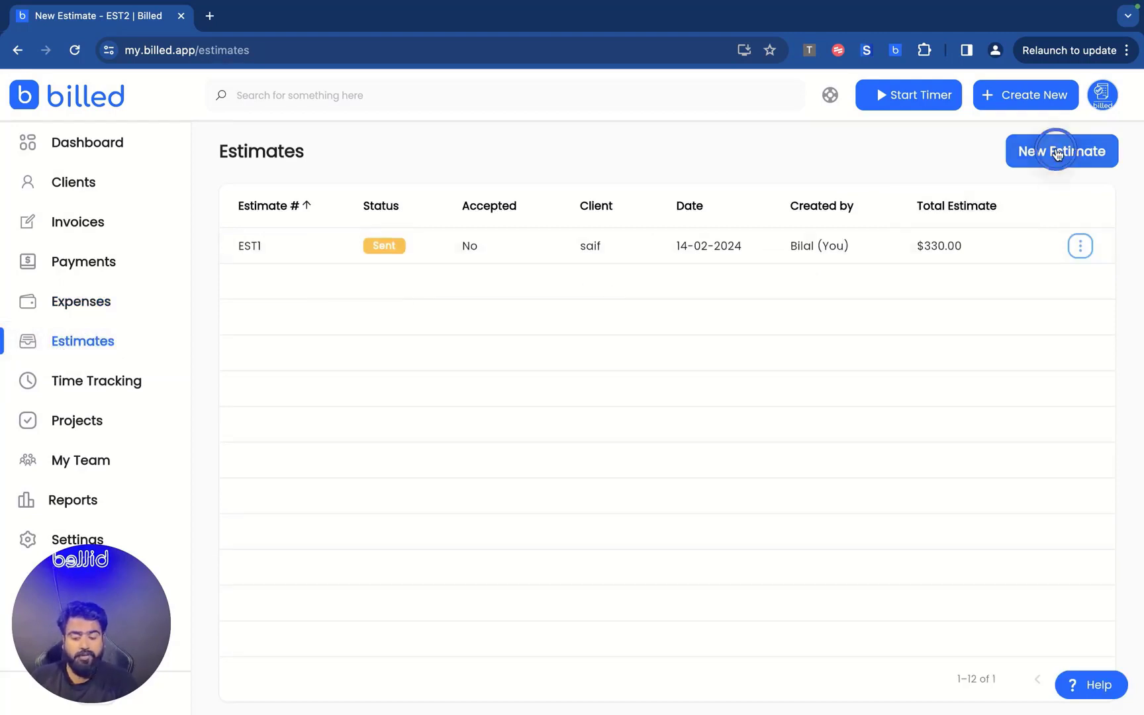
scroll(504, 439, "down", 6)
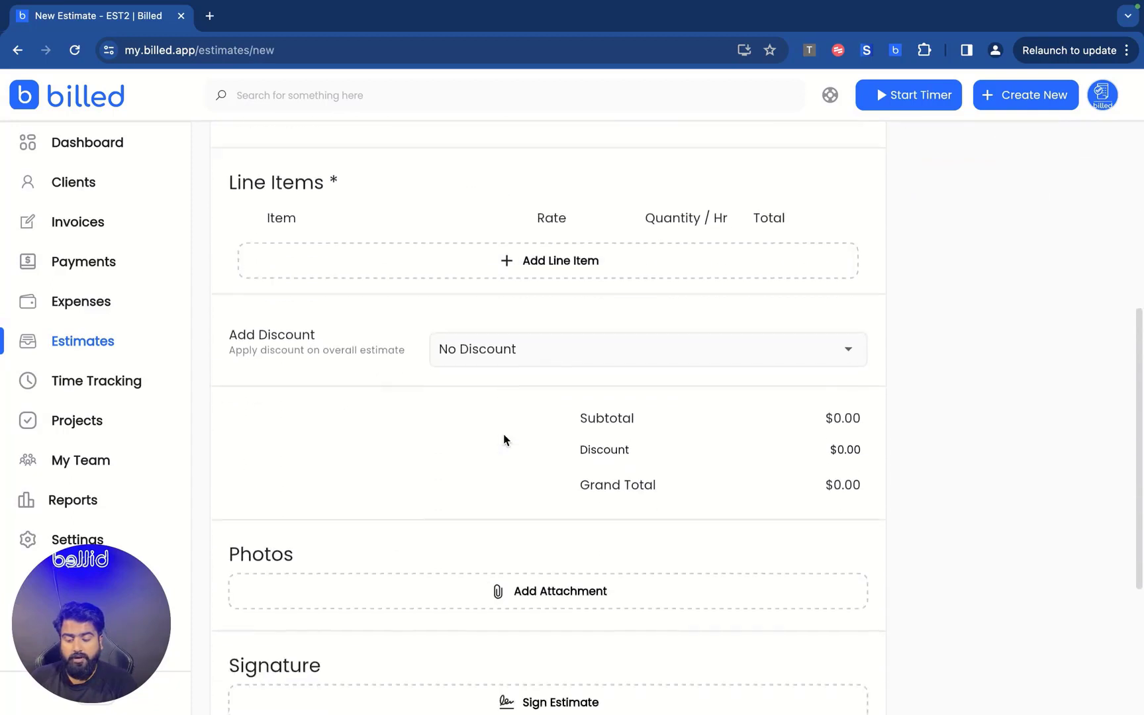
scroll(505, 440, "up", 3)
scroll(504, 440, "up", 1)
scroll(379, 554, "down", 2)
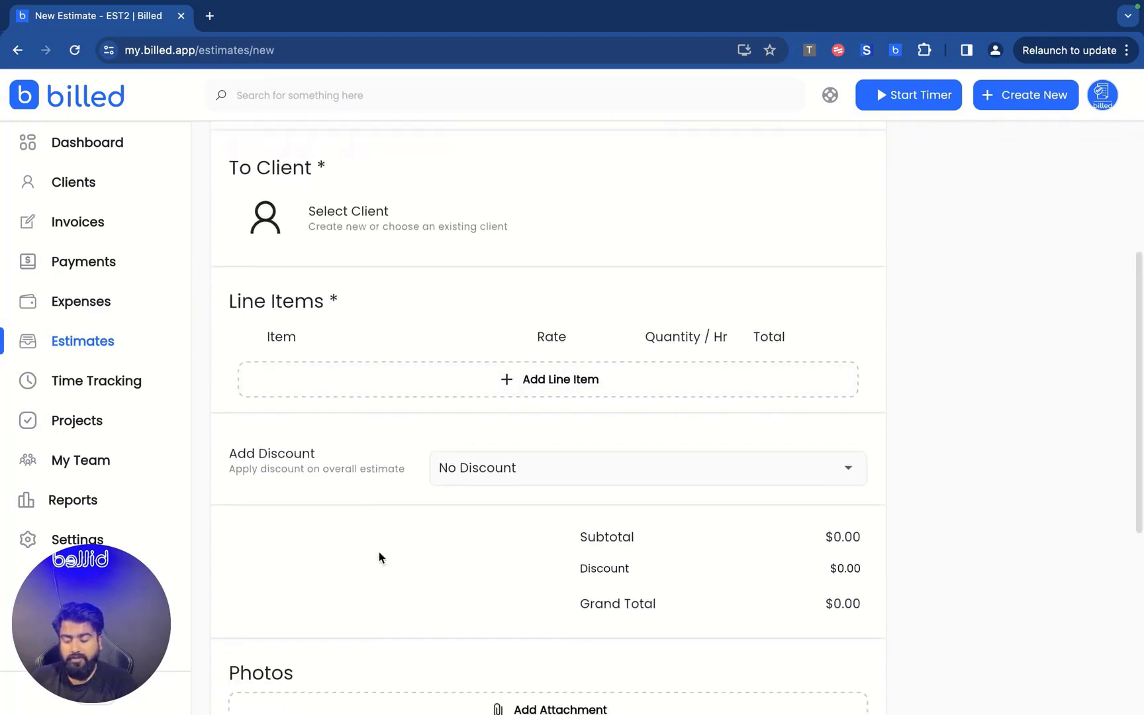
scroll(379, 555, "up", 2)
scroll(398, 231, "up", 2)
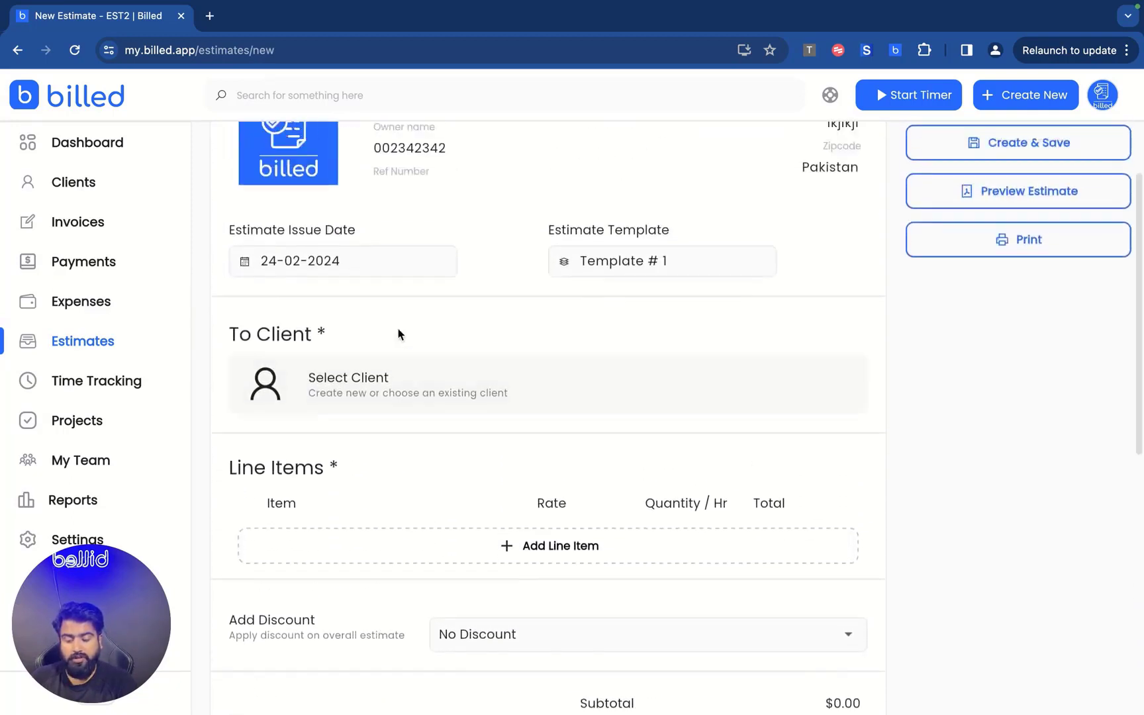
left_click(631, 272)
left_click(861, 388)
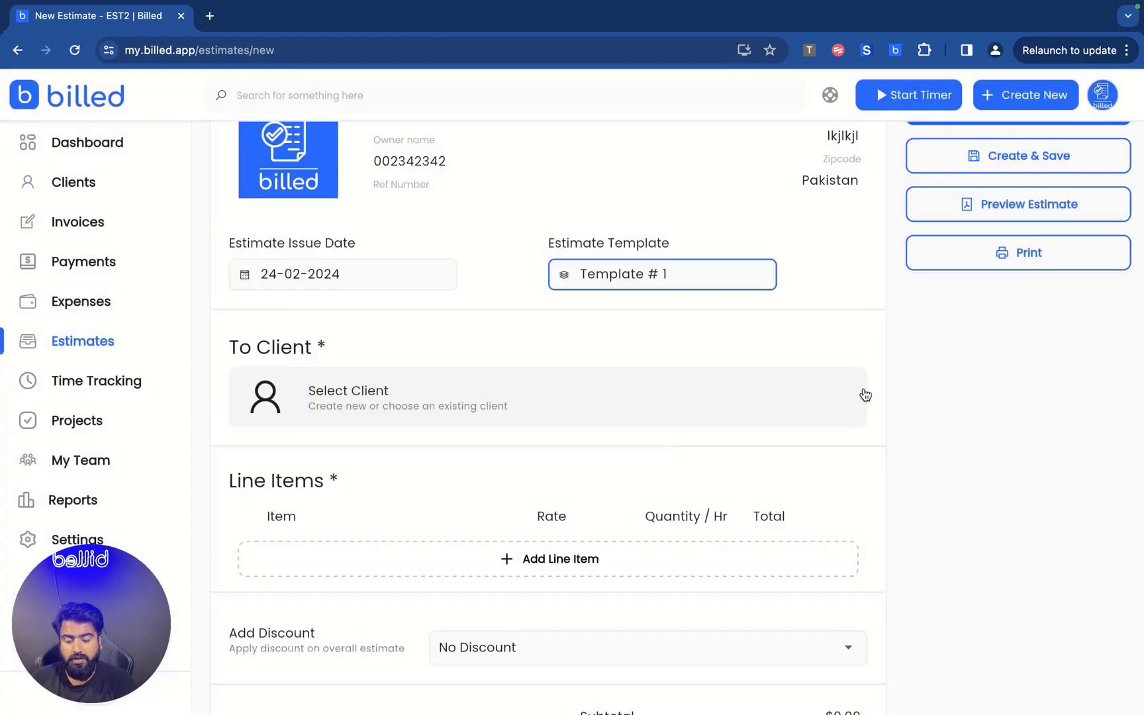
scroll(673, 442, "down", 10)
scroll(674, 448, "up", 10)
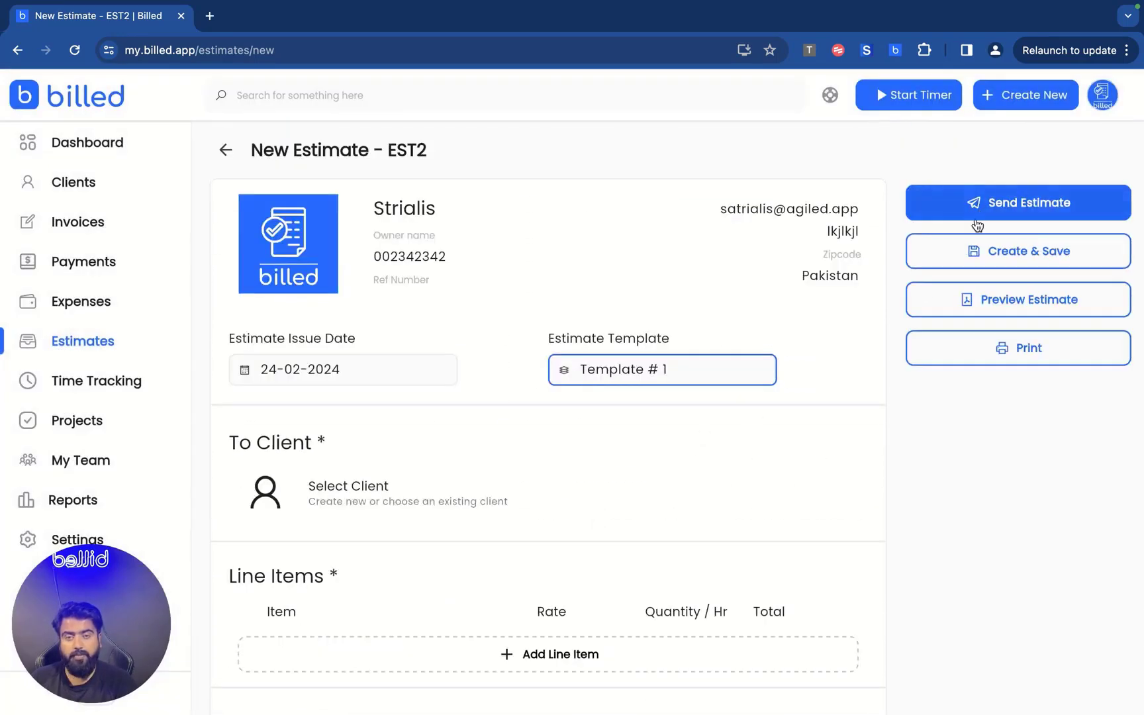
left_click(226, 149)
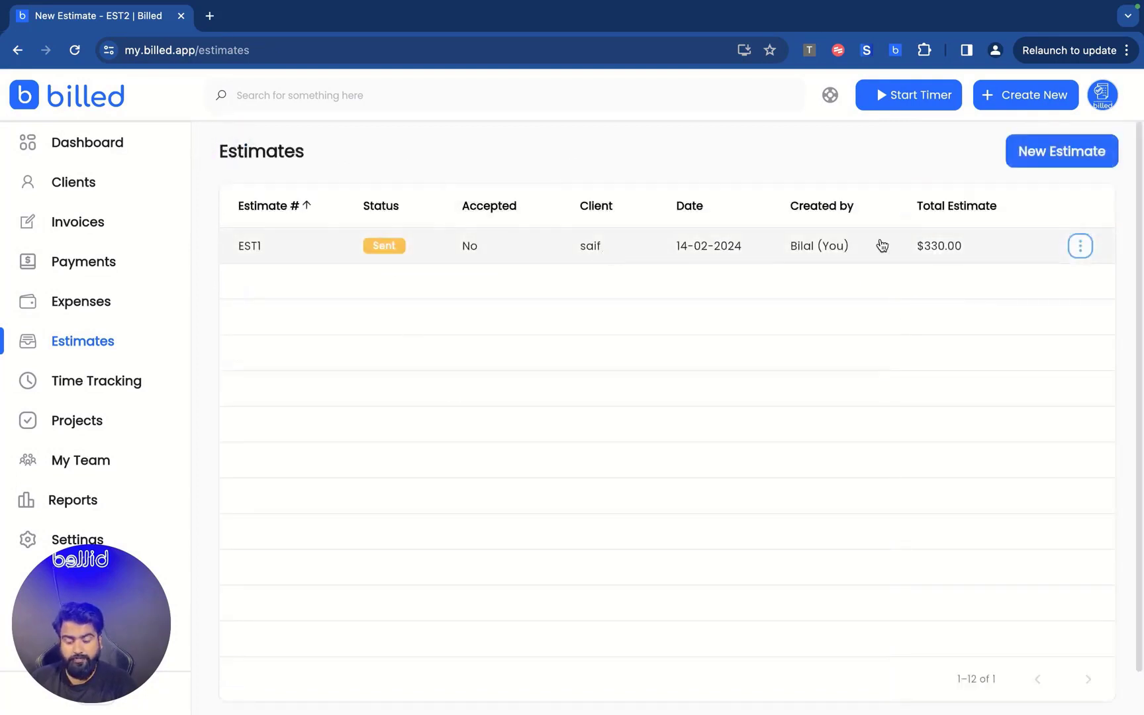
Open and close EST1's actions menu twice, then go to Time Tracking.
left_click(1081, 248)
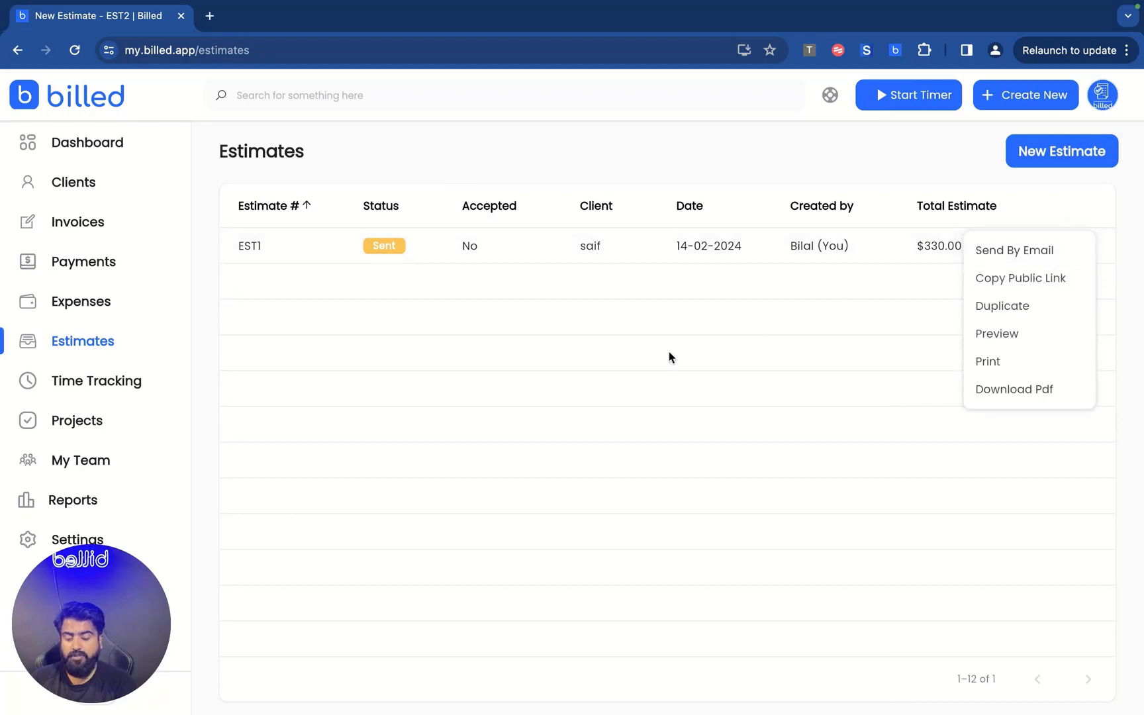
left_click(480, 314)
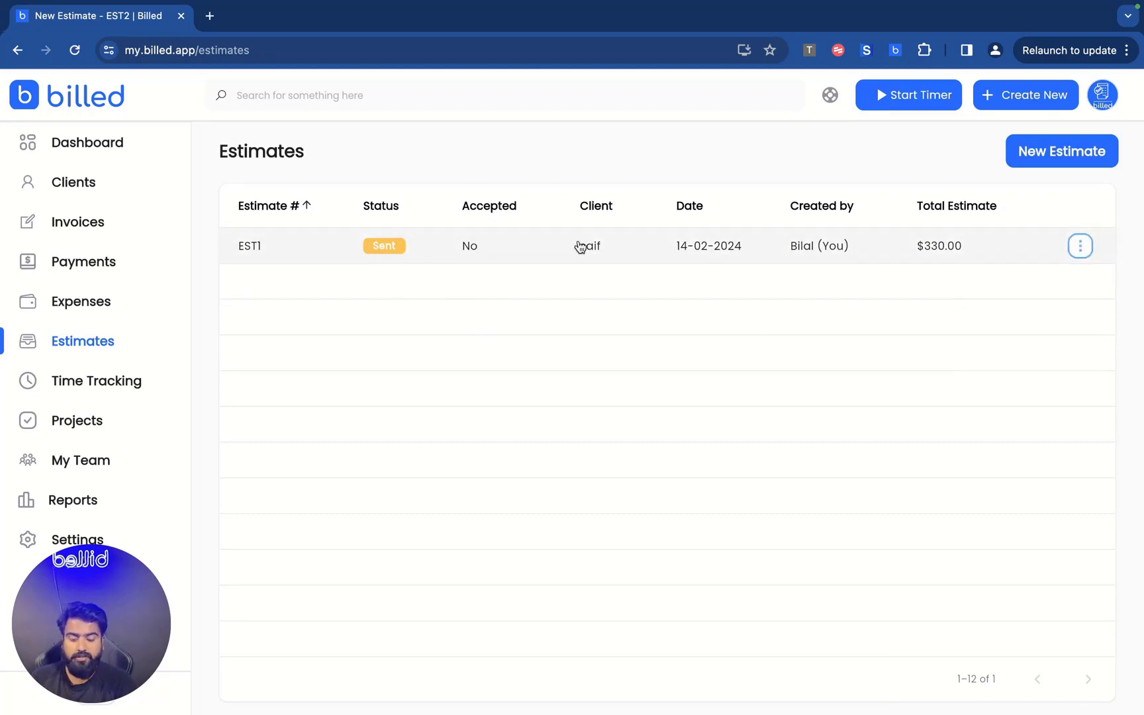
left_click(1083, 247)
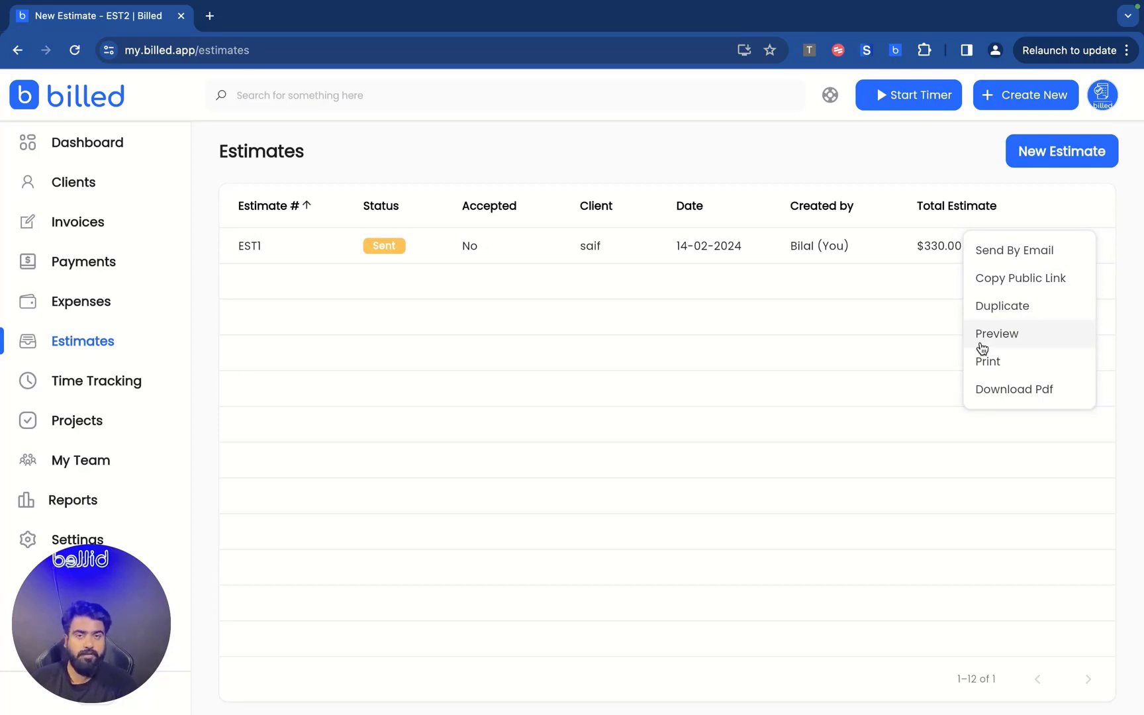
left_click(735, 378)
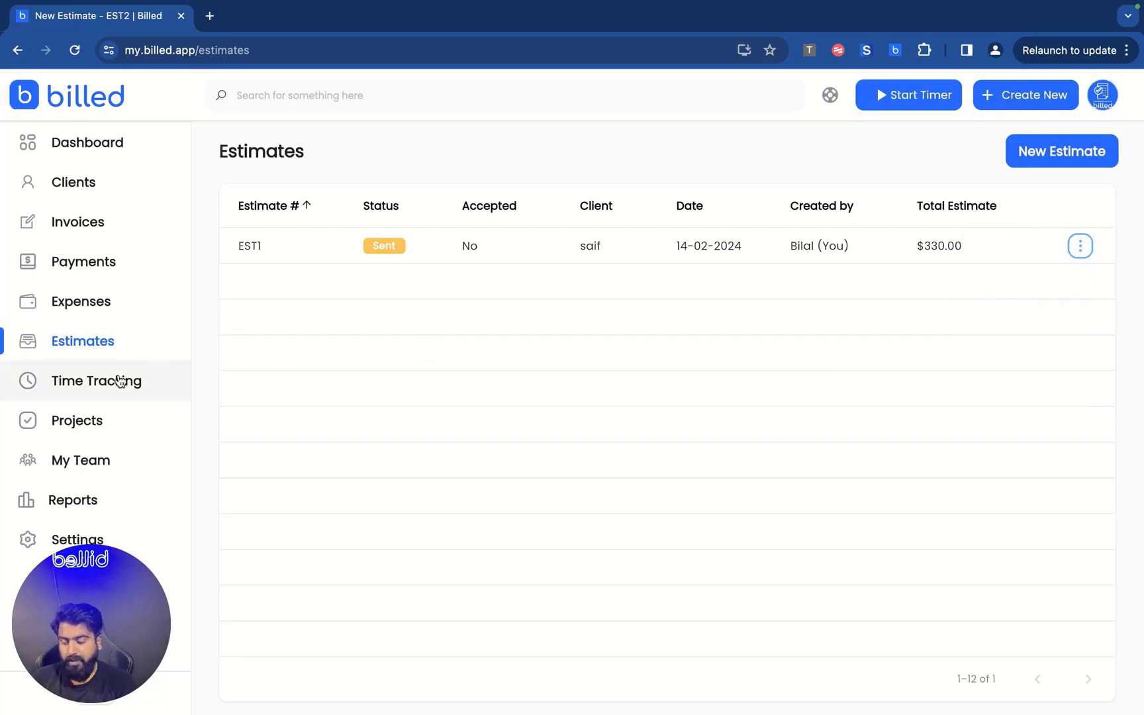
left_click(120, 381)
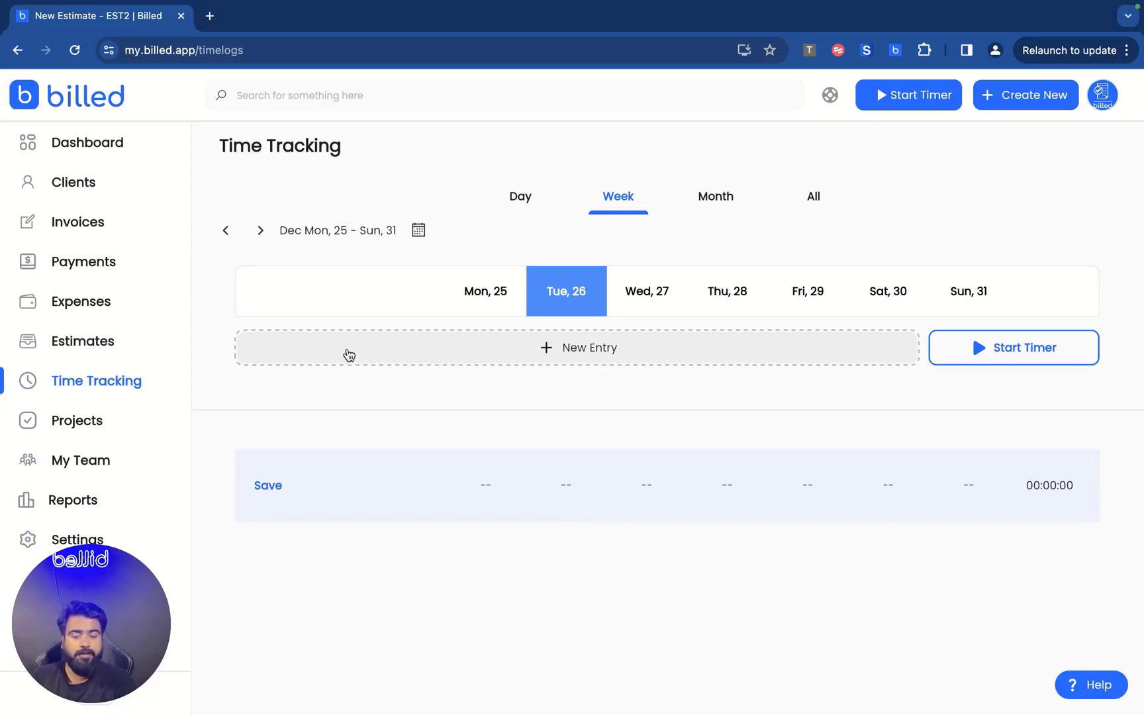
Start a manual time entry for Projrect bUdget's New Task.
left_click(588, 350)
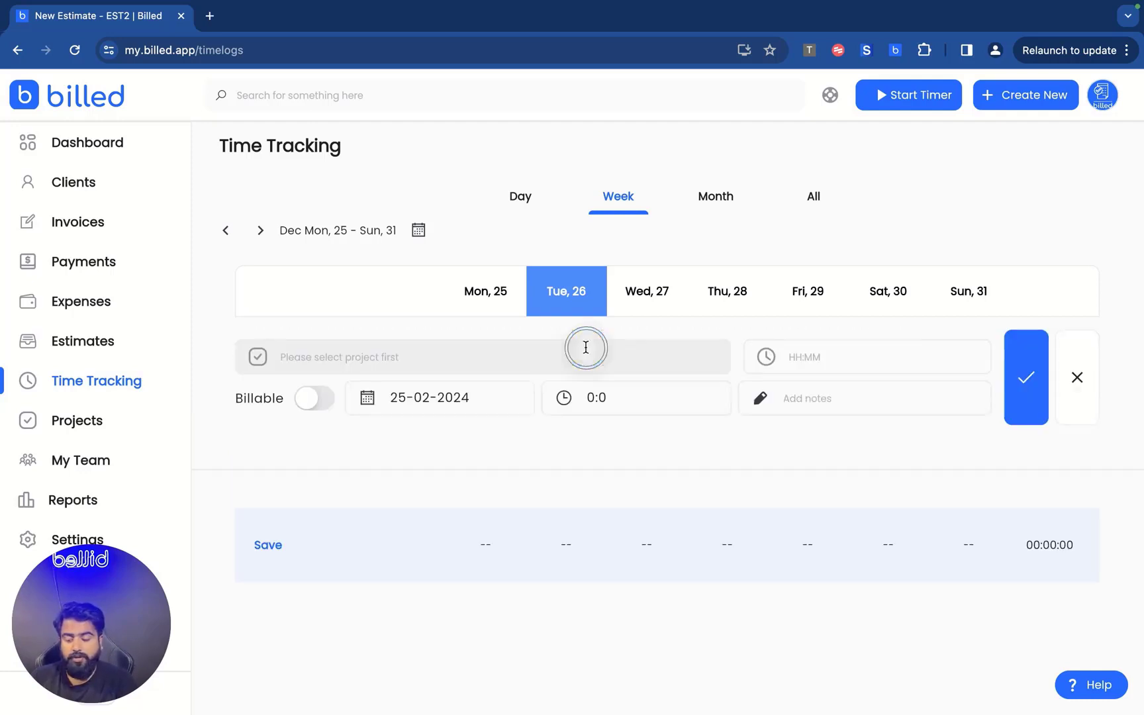
left_click(360, 359)
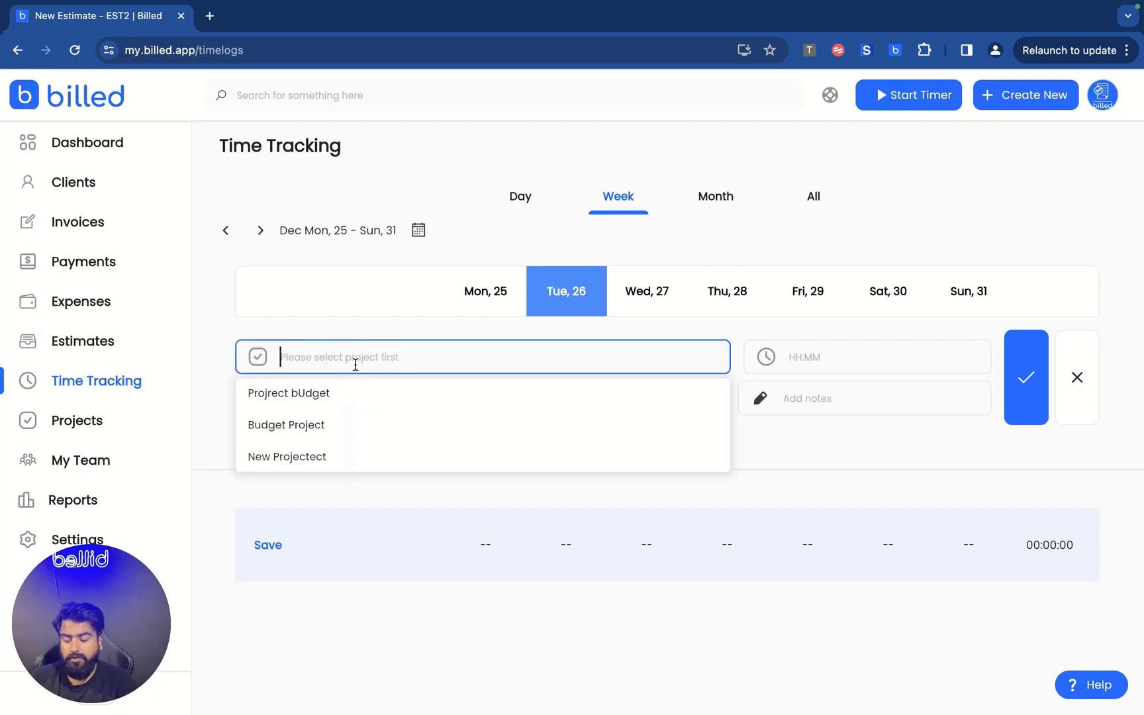
left_click(294, 396)
left_click(671, 349)
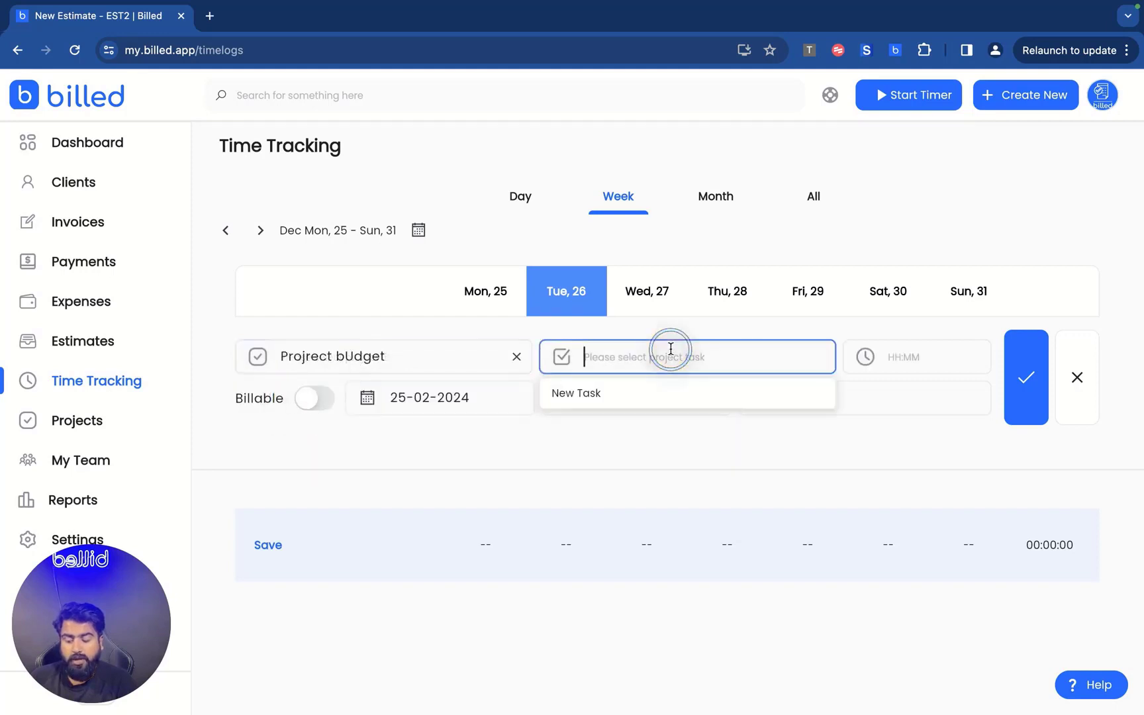
left_click(601, 398)
Cancel the duration picker at 0:0, open notes, then discard the unfinished entry.
left_click(881, 362)
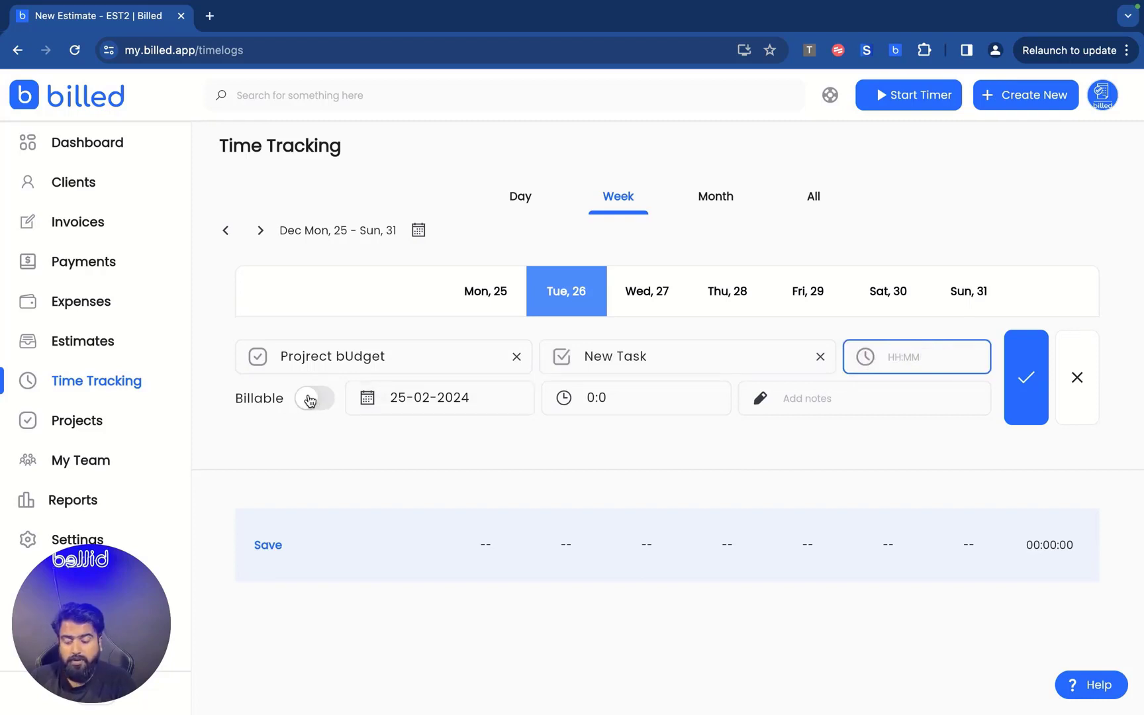
left_click(628, 406)
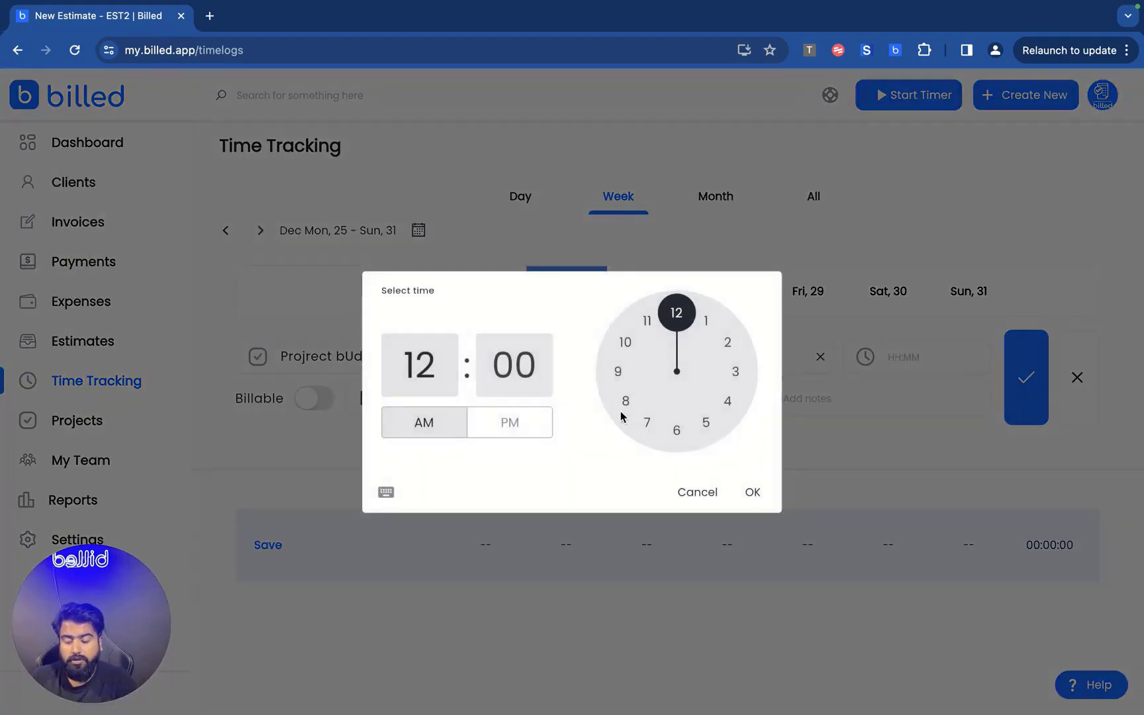
left_click(695, 492)
left_click(803, 405)
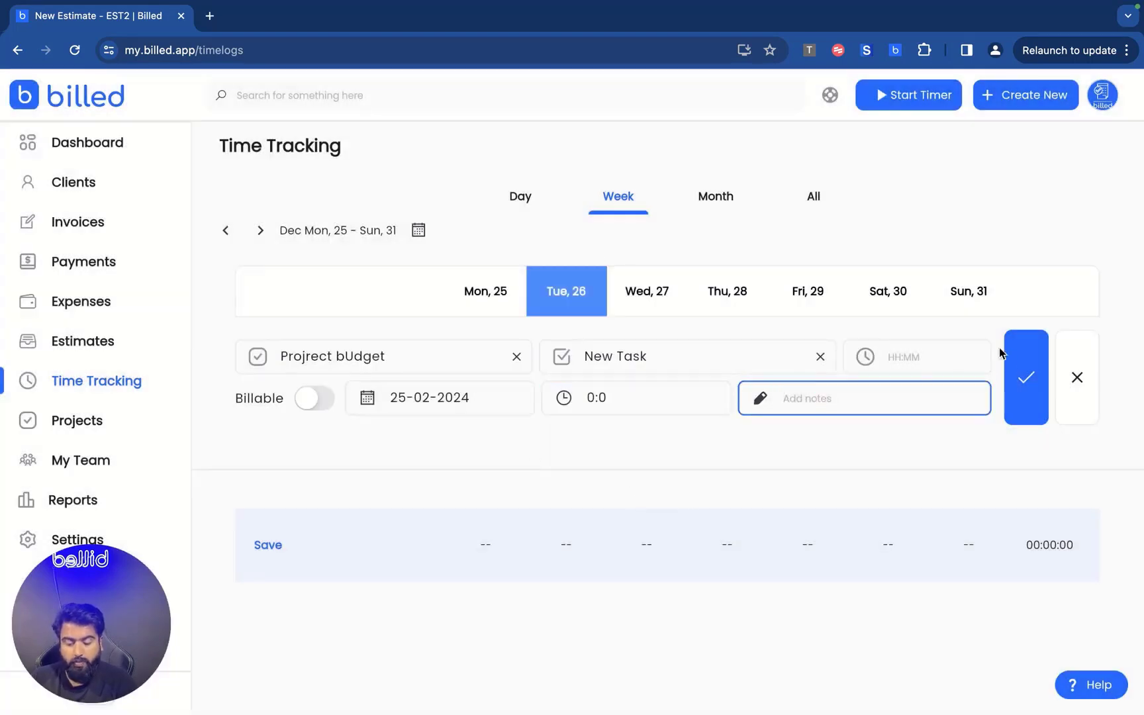
left_click(1079, 376)
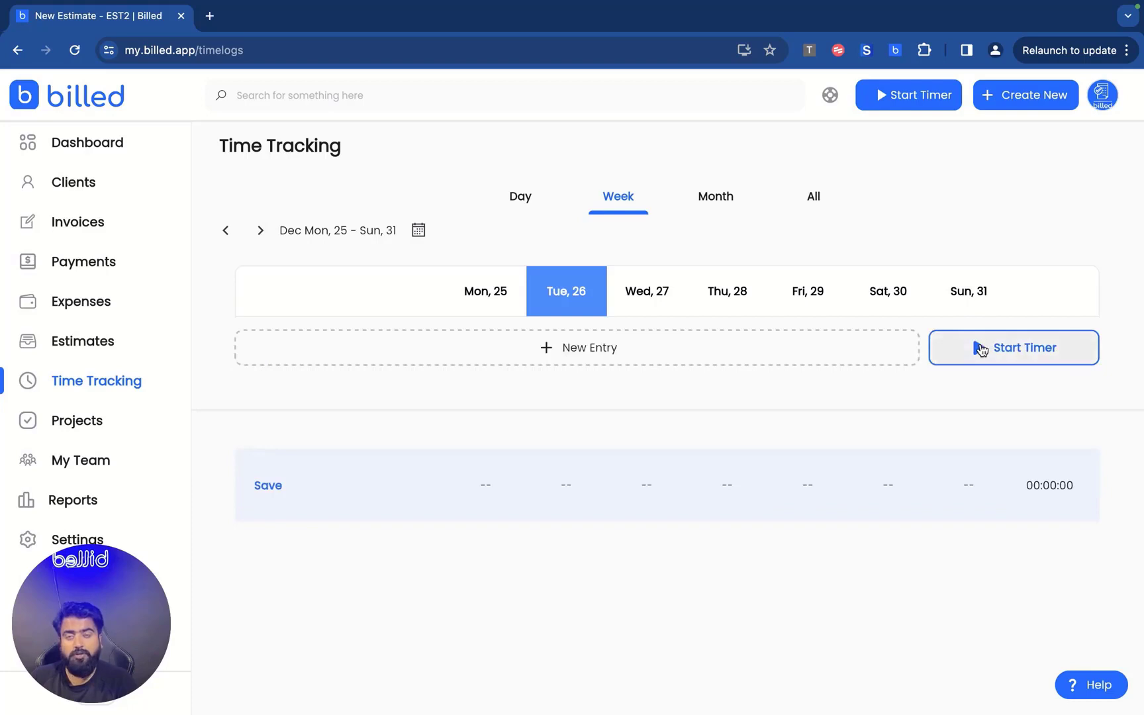
Start a live timer and assign it to Budget Project in the logging panel.
left_click(978, 355)
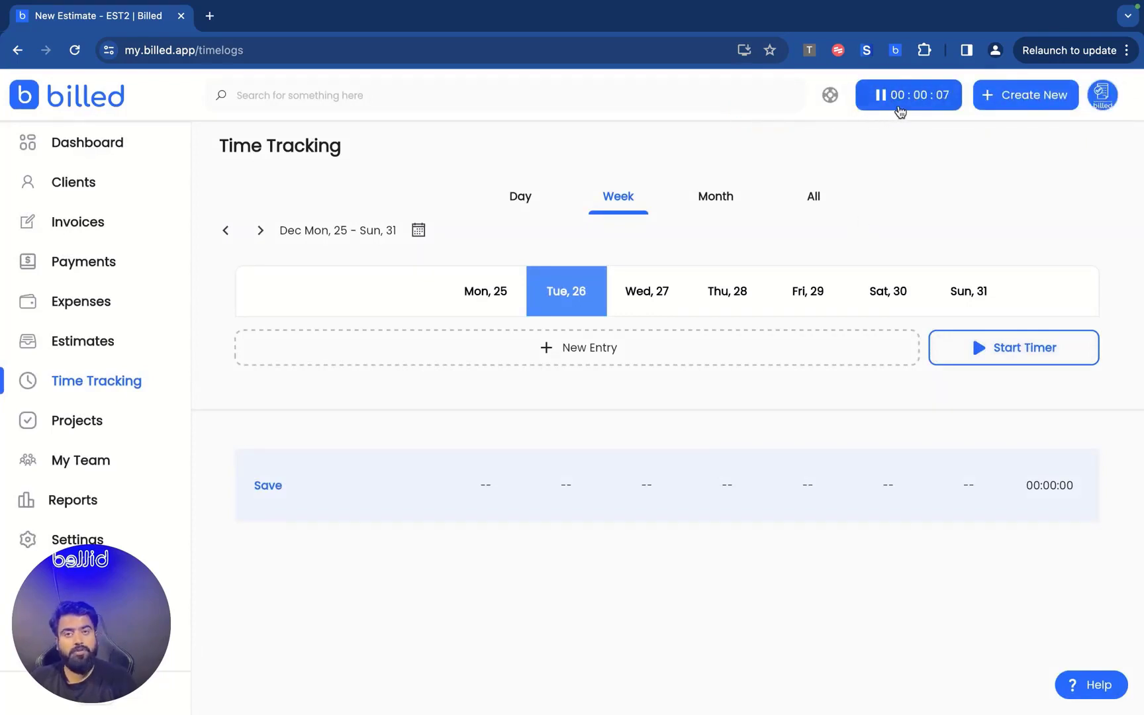
left_click(919, 98)
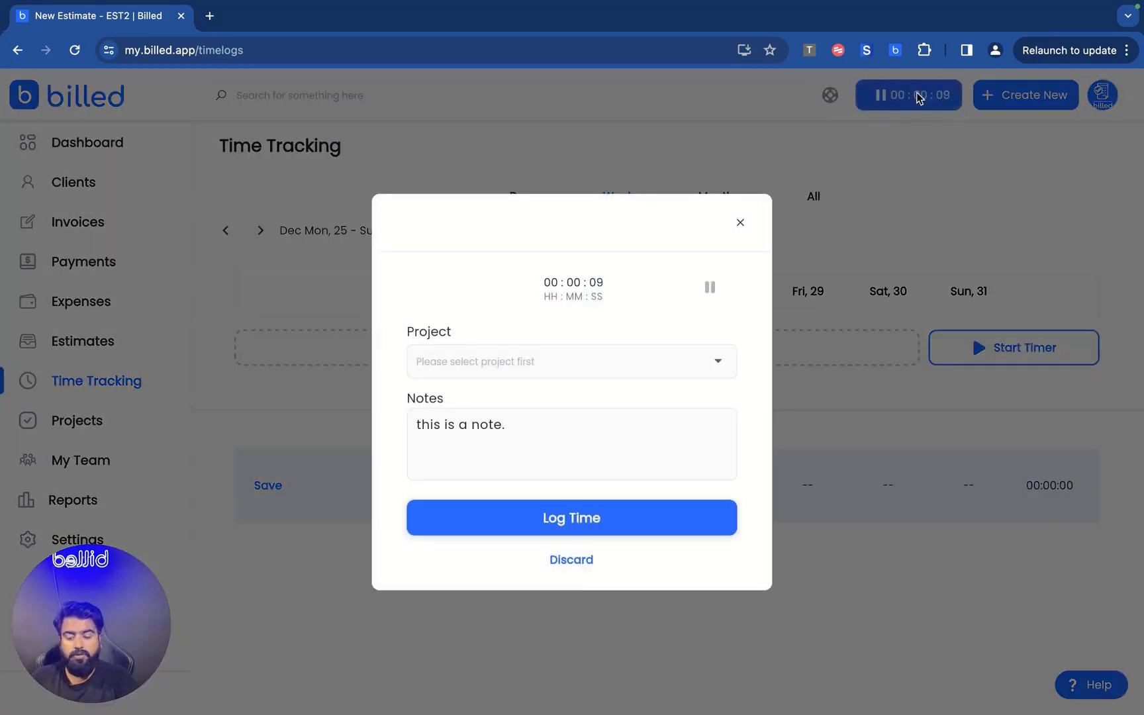
left_click(537, 361)
left_click(474, 401)
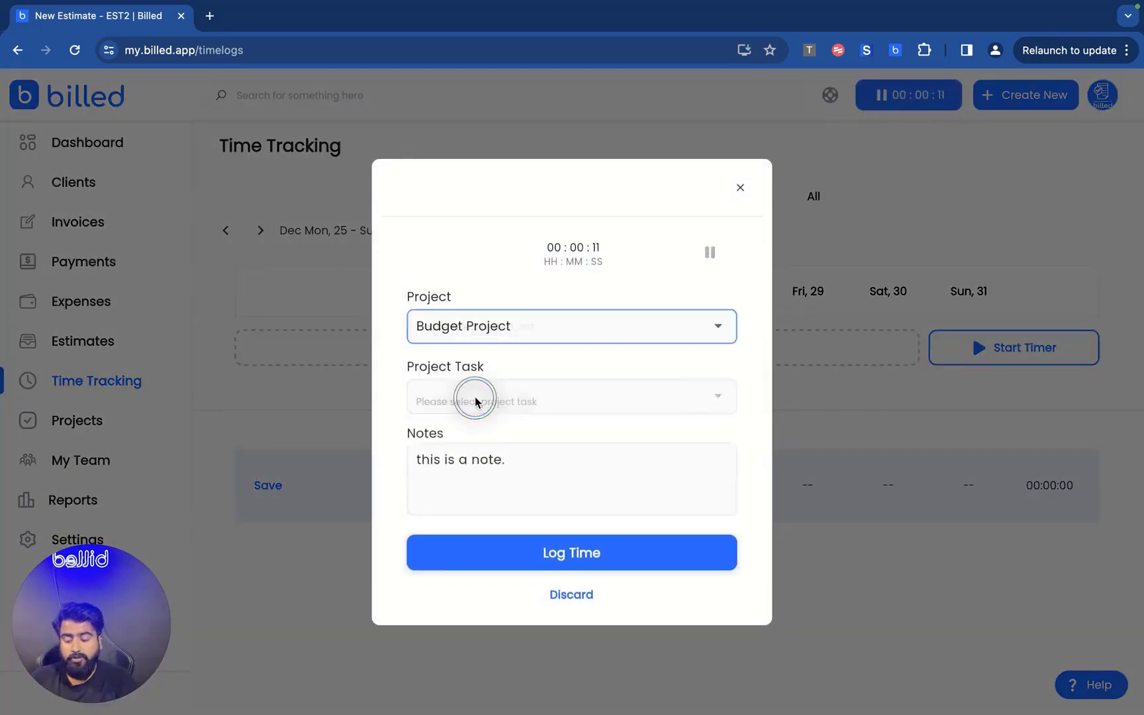
left_click(471, 388)
left_click(471, 398)
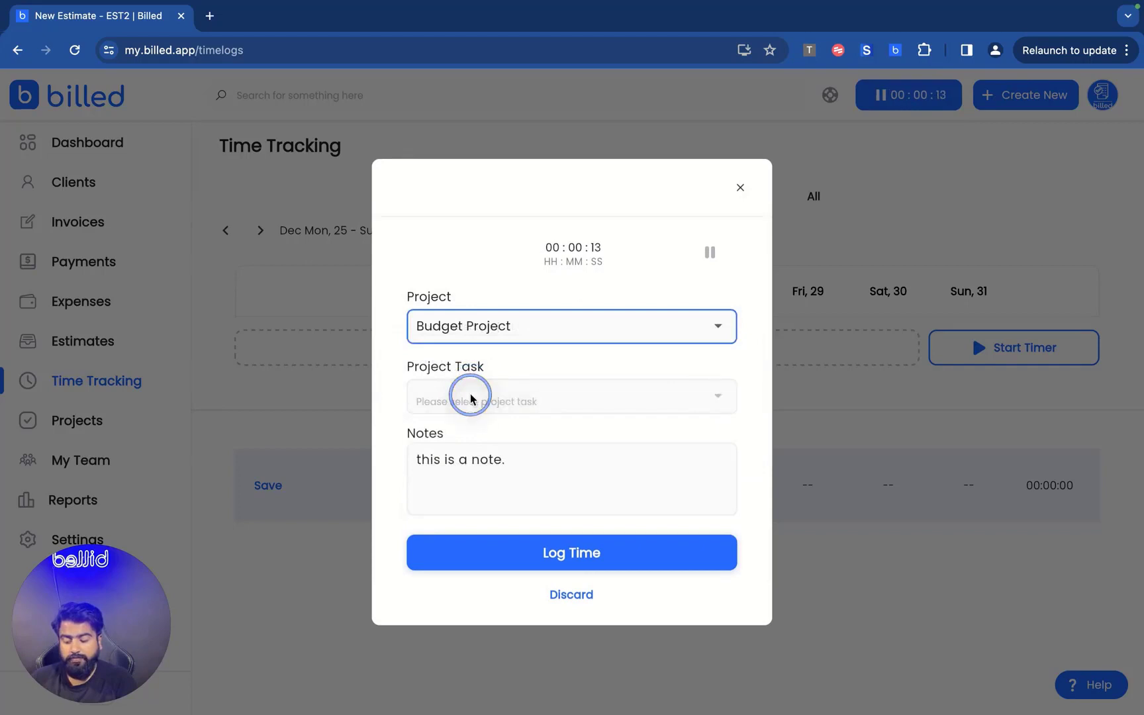
Switch the timer to Projrect bUdget's New Task and log the session with note 'this is a note.'.
left_click(549, 332)
left_click(488, 288)
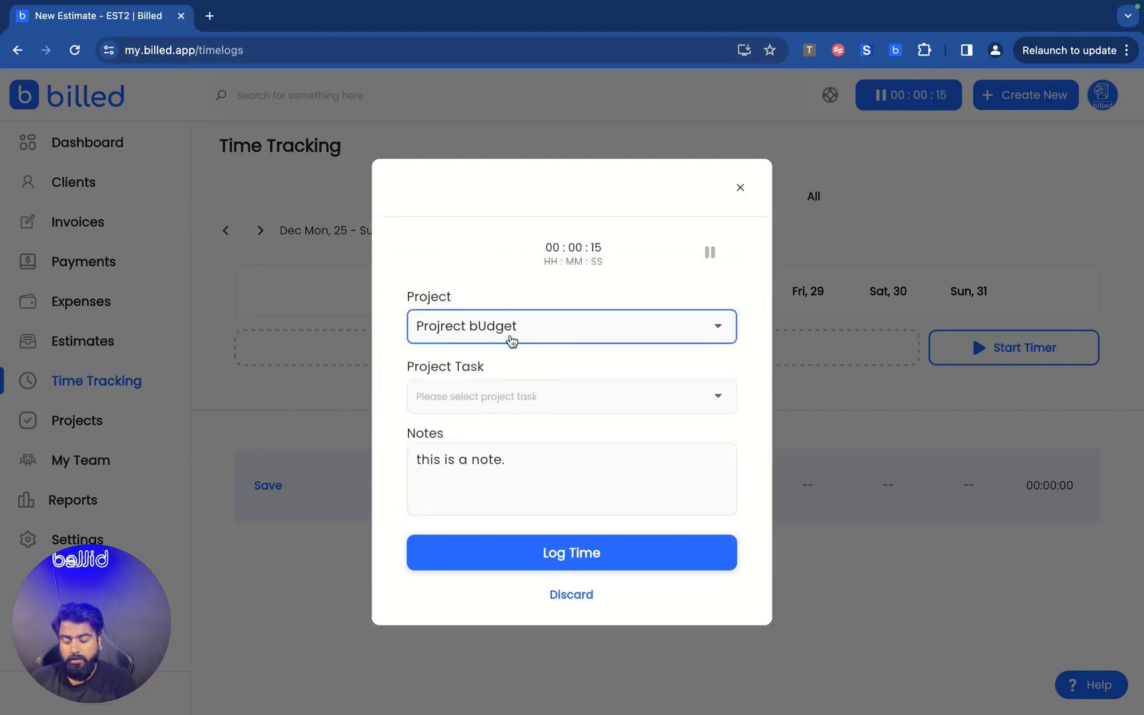
left_click(520, 347)
left_click(511, 385)
left_click(504, 402)
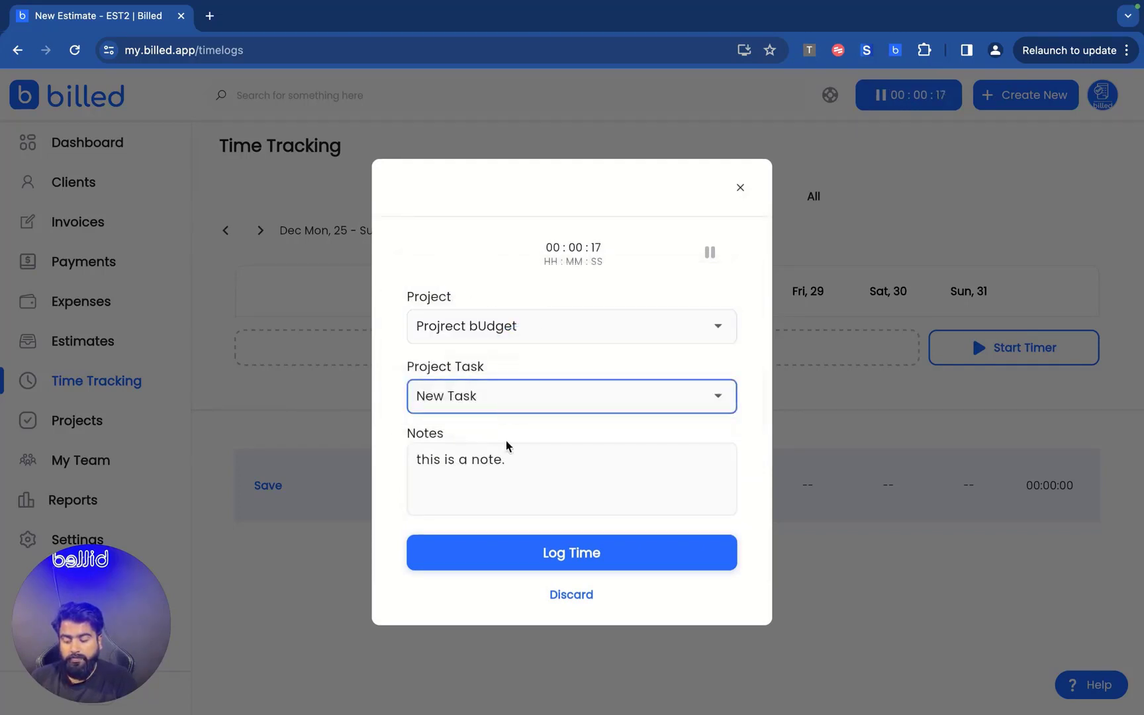
left_click(536, 555)
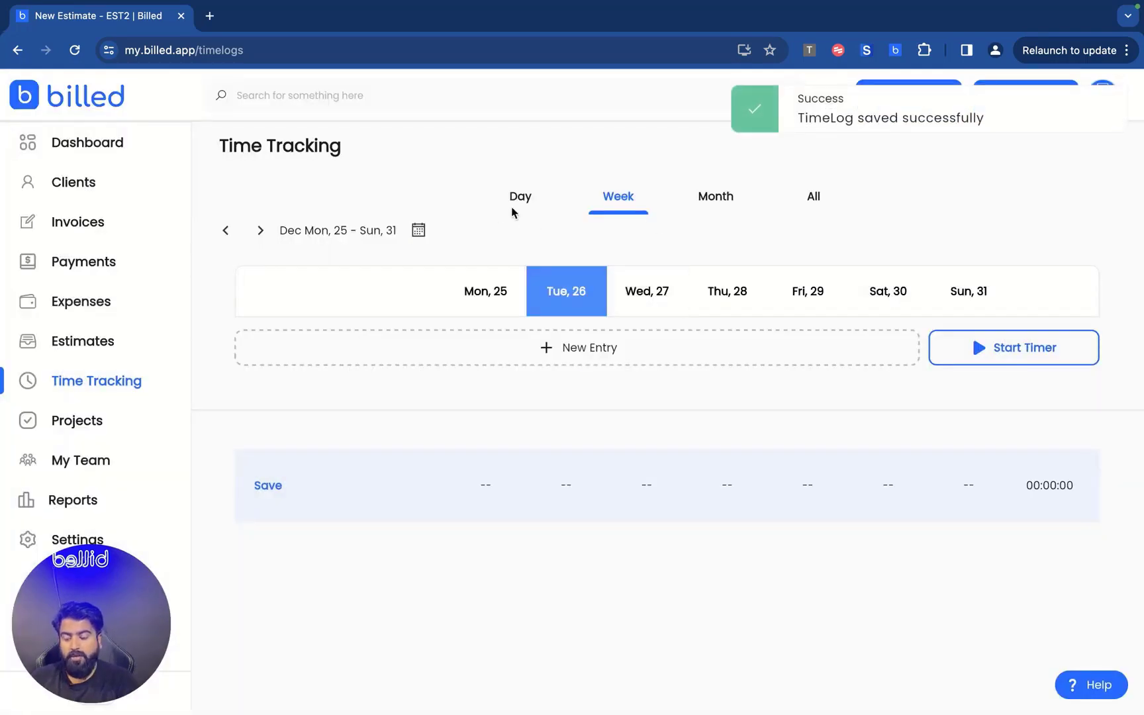
Cycle through the Day, Week and Month views, show the 25th's entries, then go to Projects.
left_click(517, 204)
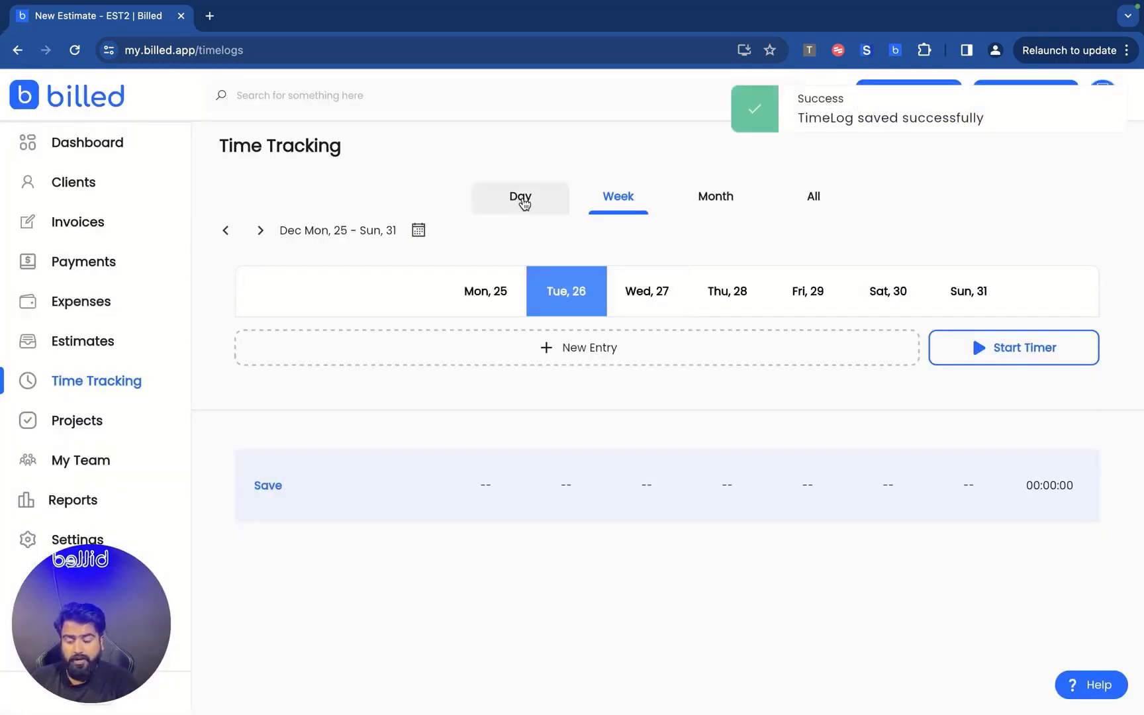
left_click(591, 199)
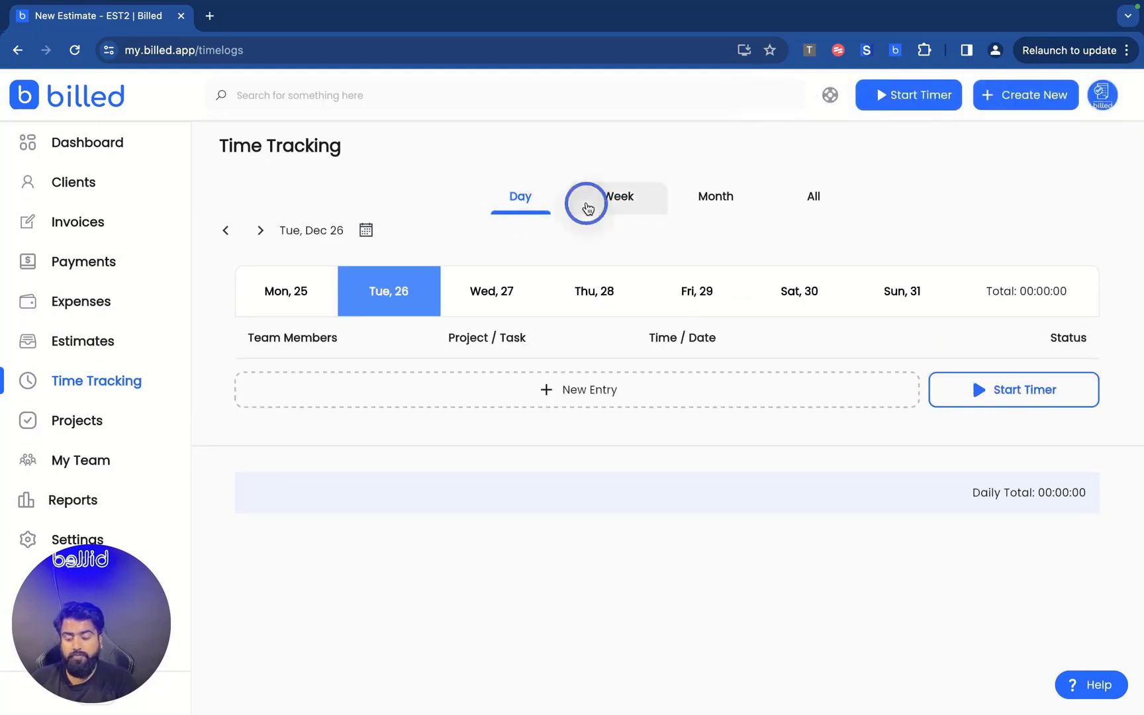
left_click(721, 198)
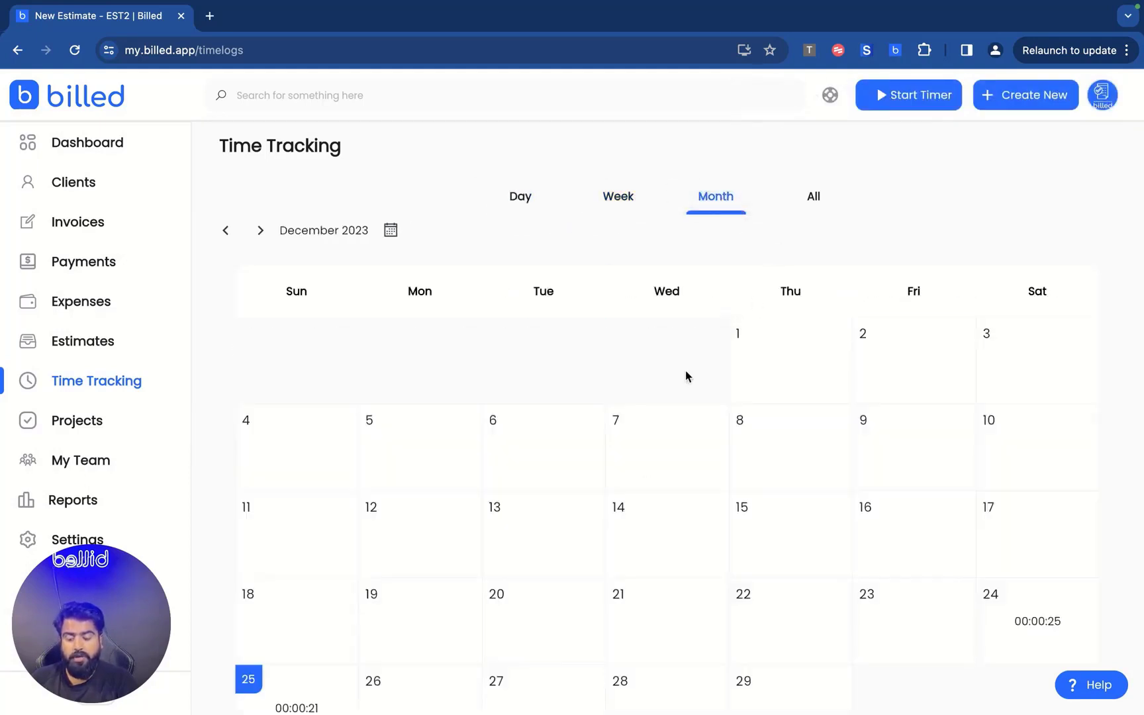
scroll(662, 423, "down", 3)
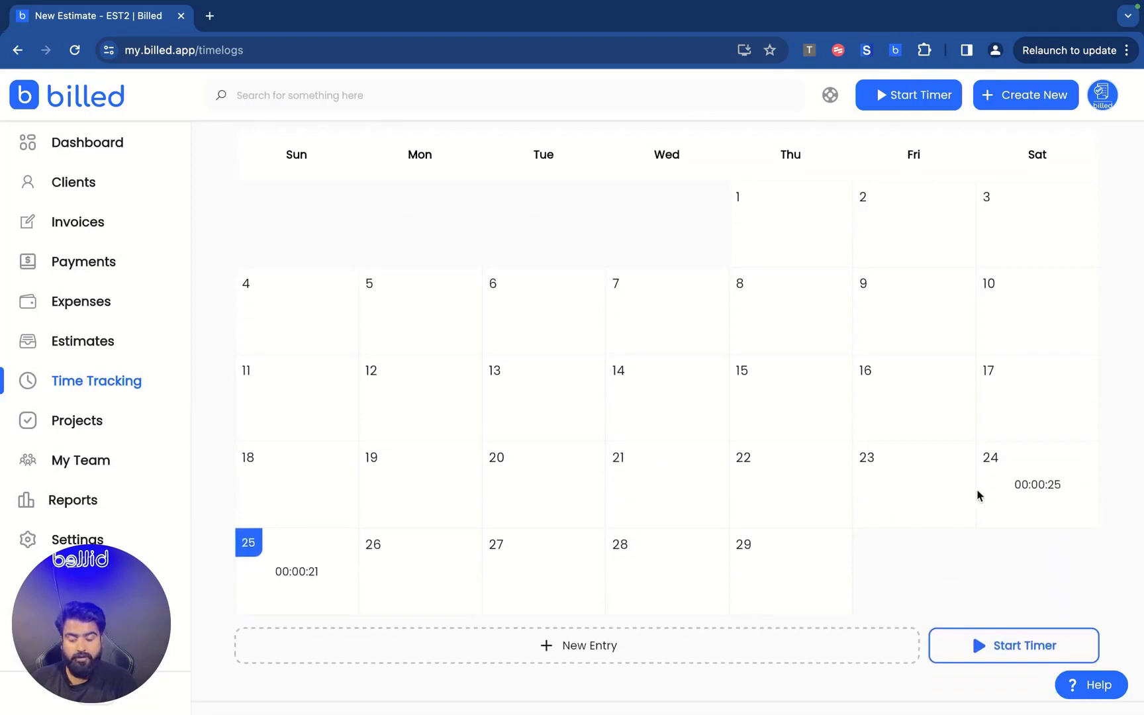
left_click(304, 576)
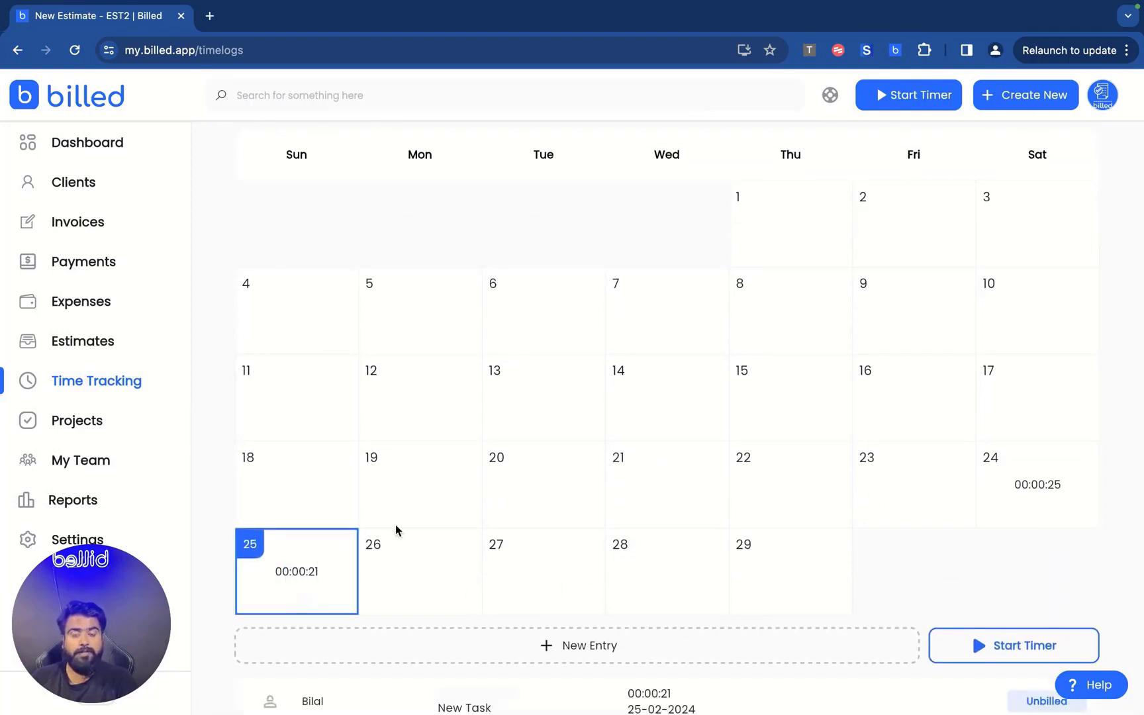
scroll(395, 524, "up", 2)
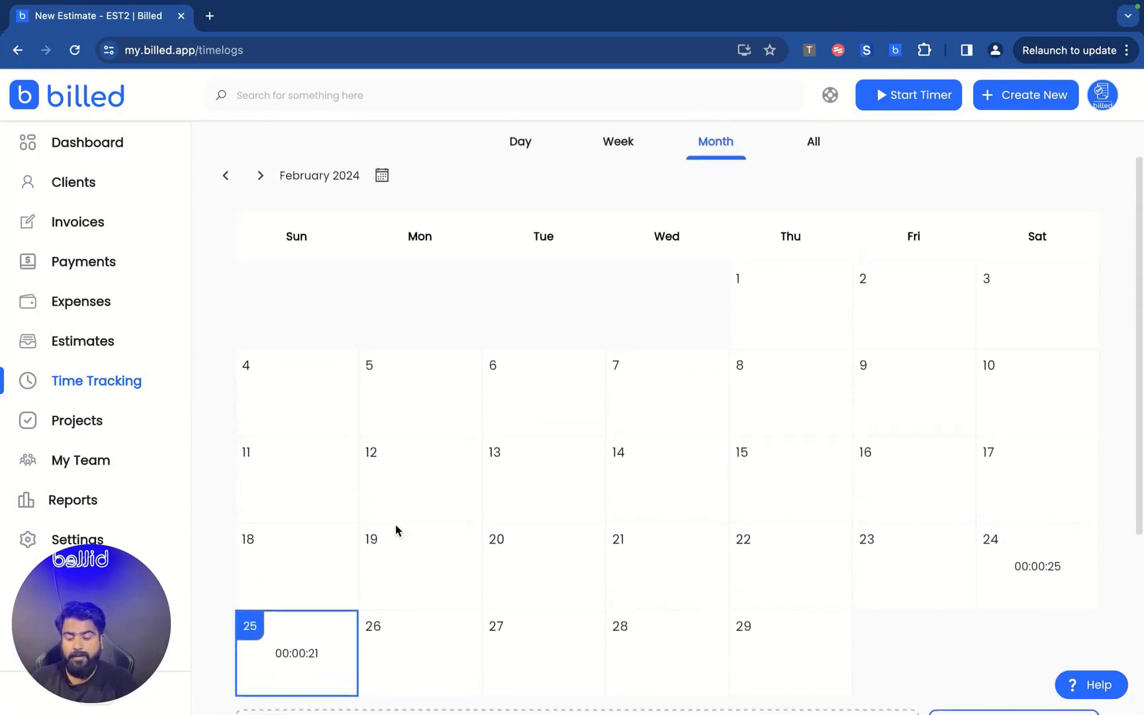
left_click(92, 431)
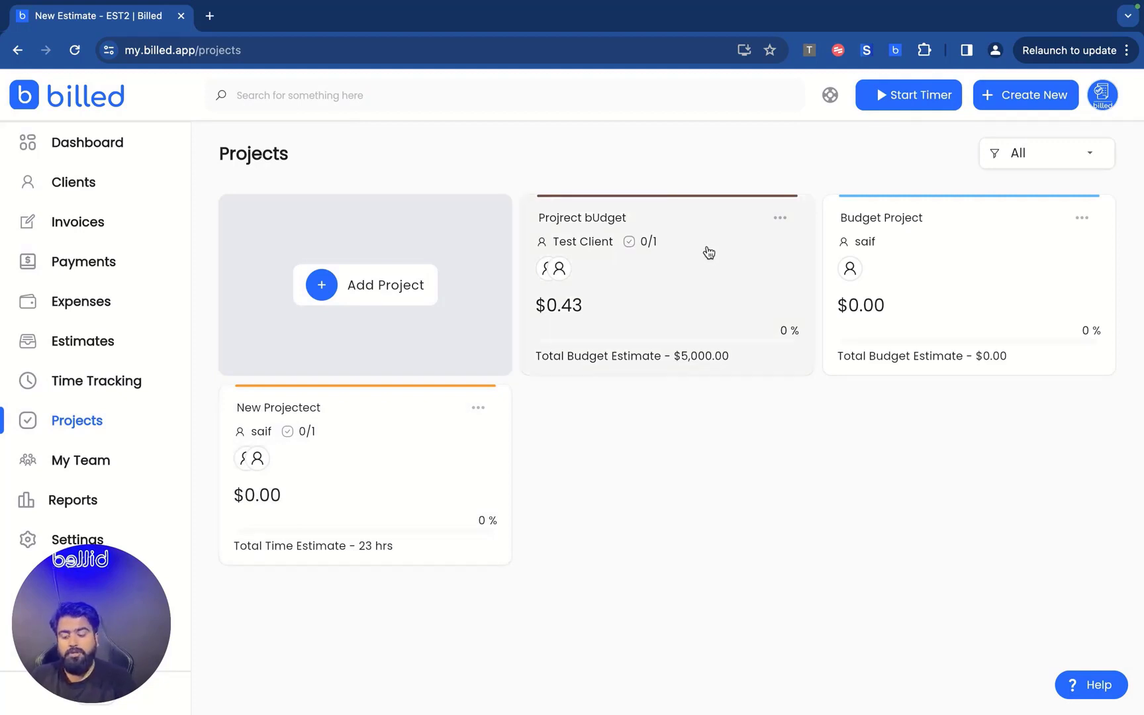
Open the Projrect bUdget project and scroll down to its tasks.
left_click(699, 268)
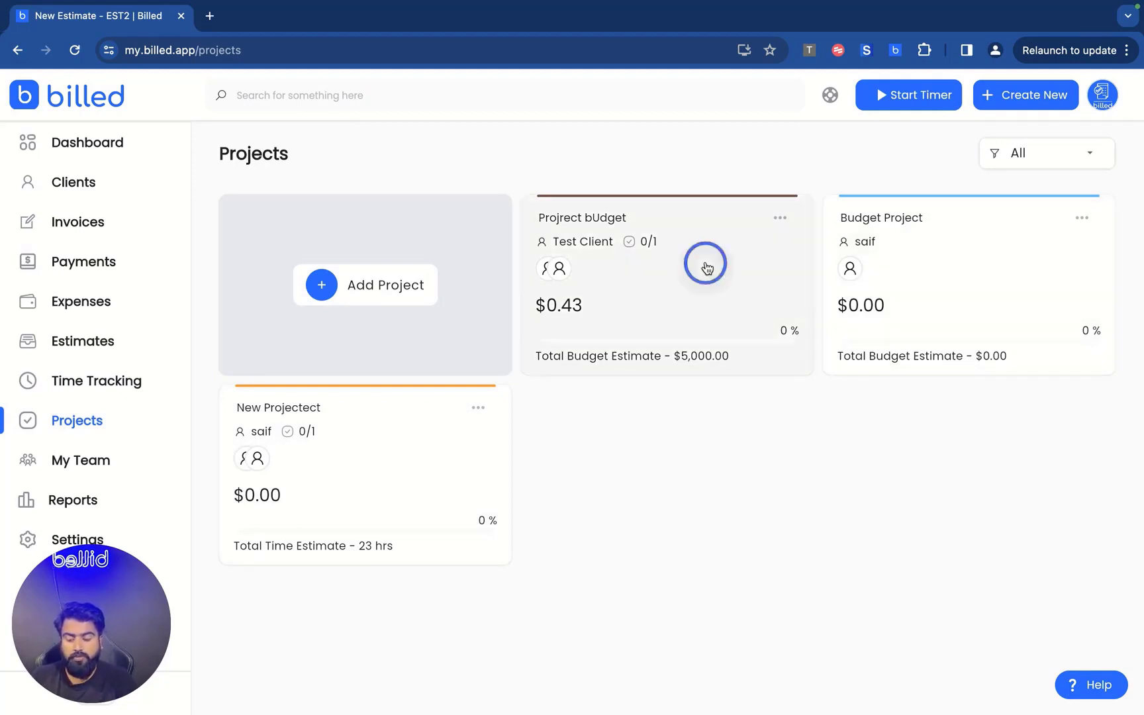
scroll(409, 345, "down", 1)
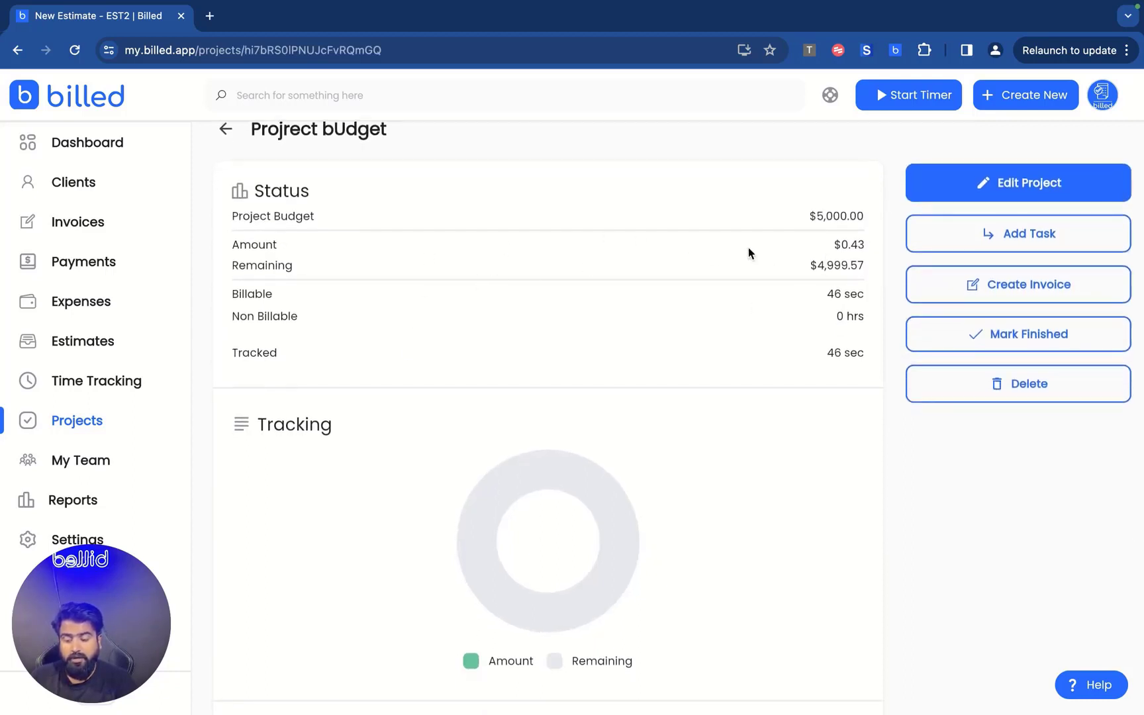
left_click(839, 246)
left_click(855, 247)
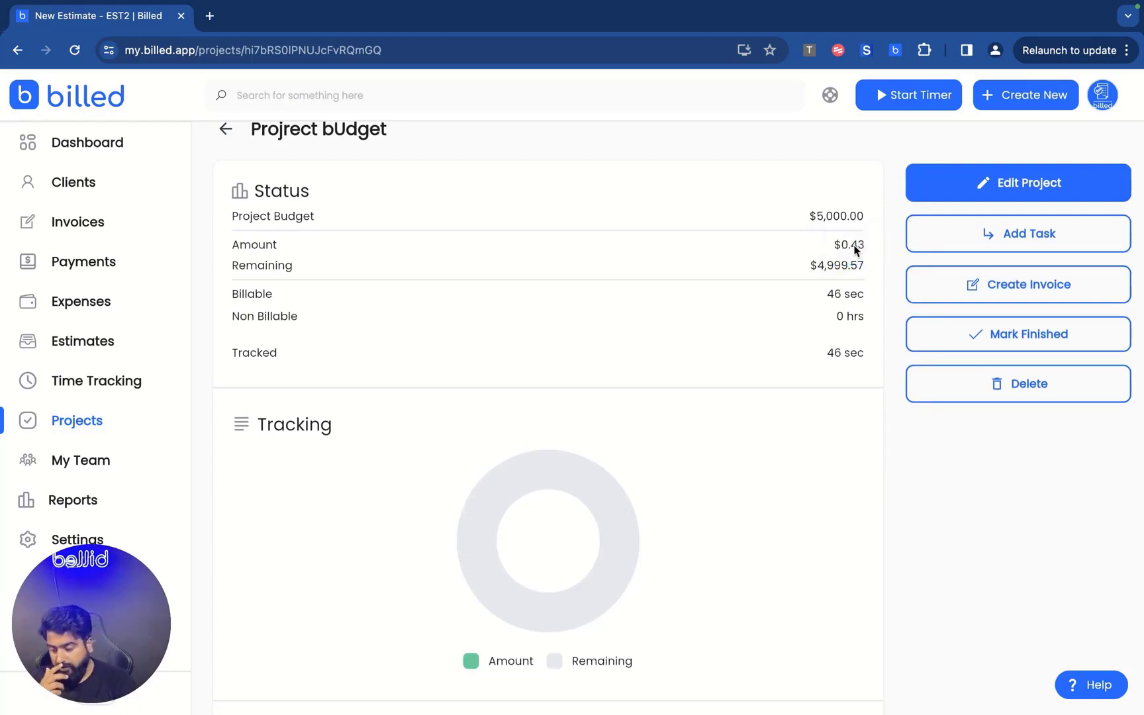
scroll(726, 343, "down", 3)
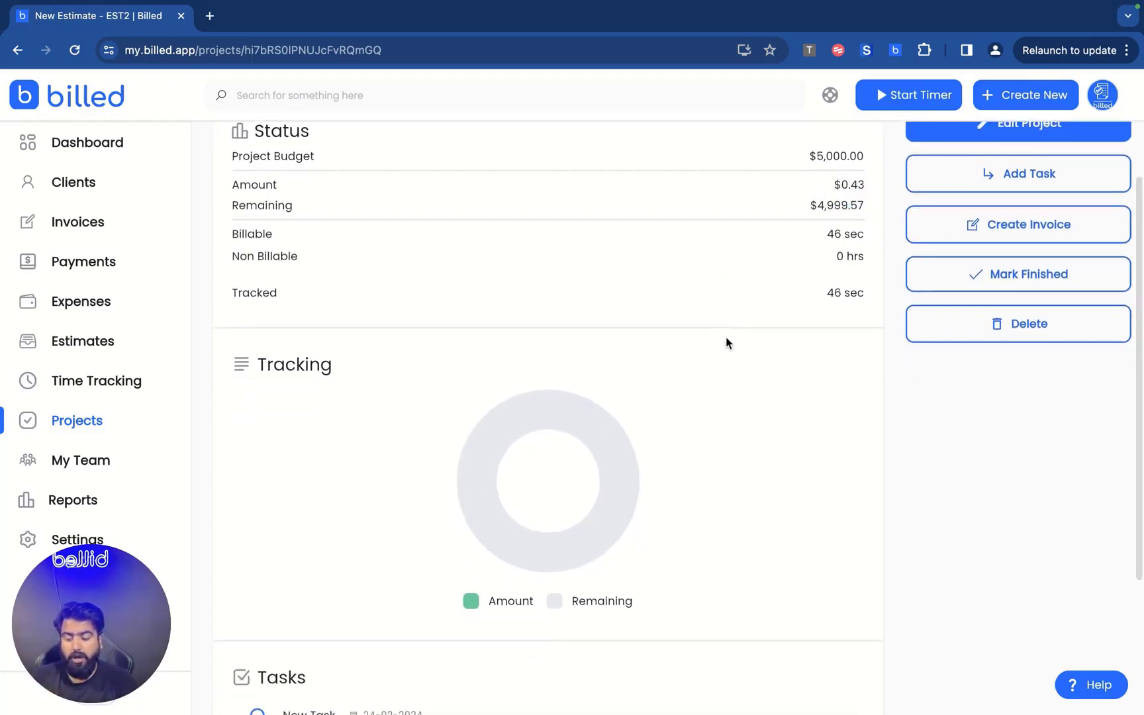
scroll(640, 345, "down", 2)
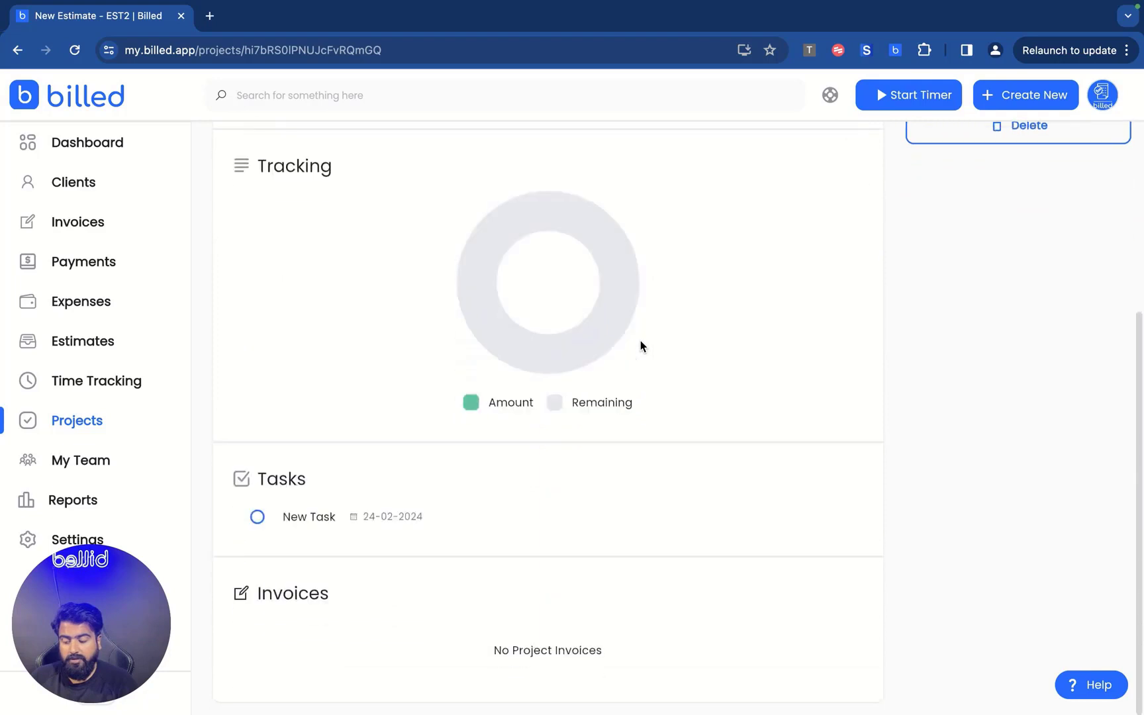
Review New Task's time log entries, then return to the project page.
left_click(350, 521)
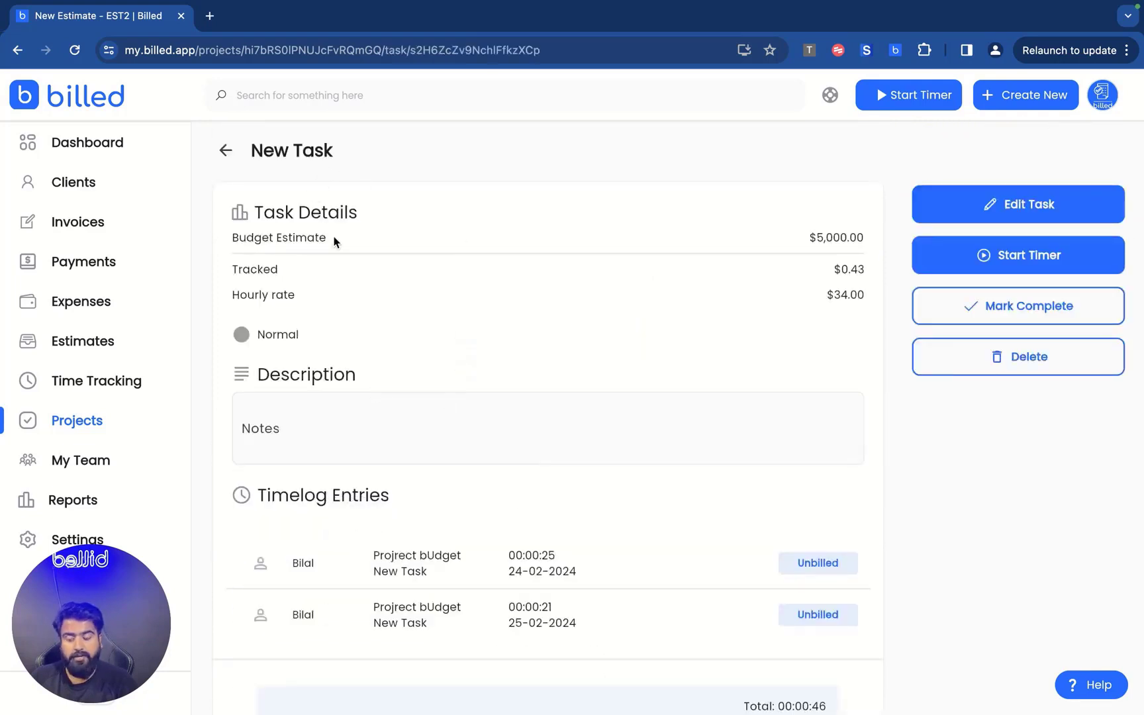
scroll(355, 366, "down", 3)
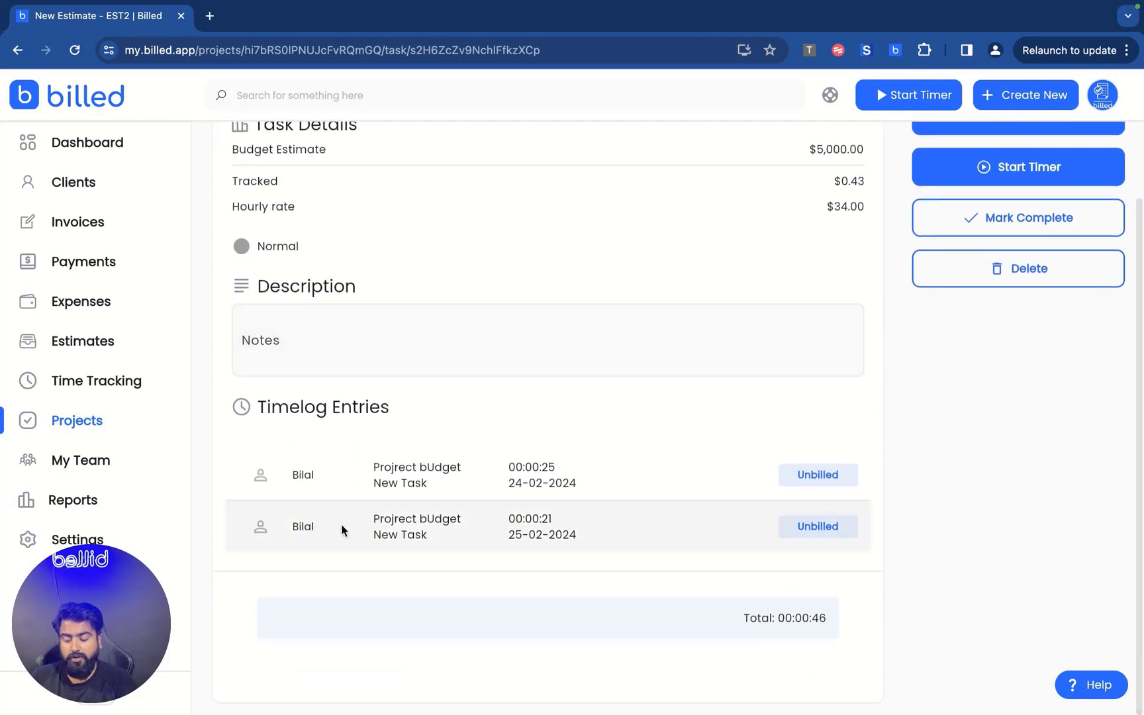
scroll(655, 464, "up", 3)
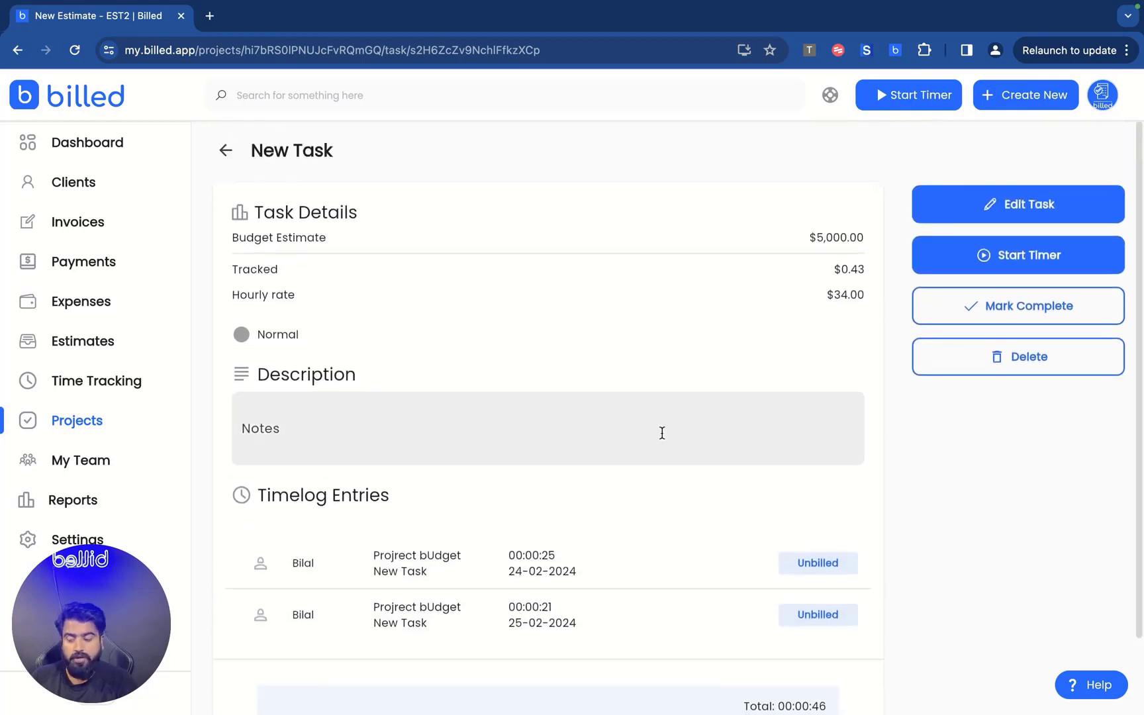
left_click(221, 145)
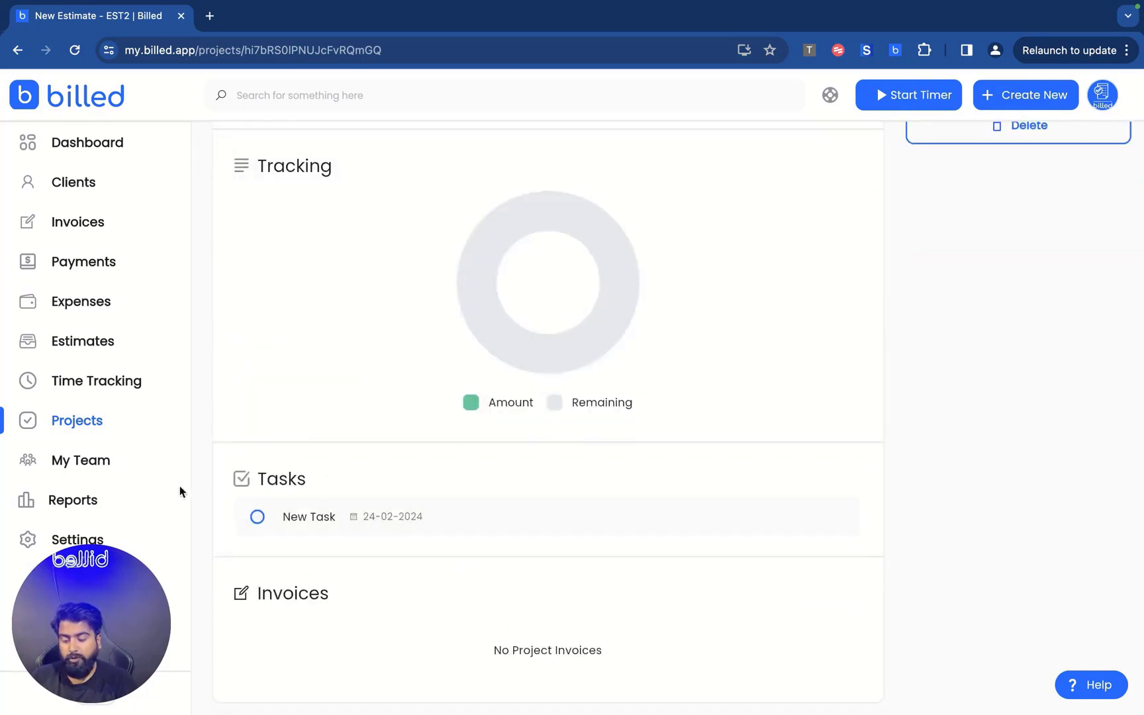
scroll(315, 457, "up", 5)
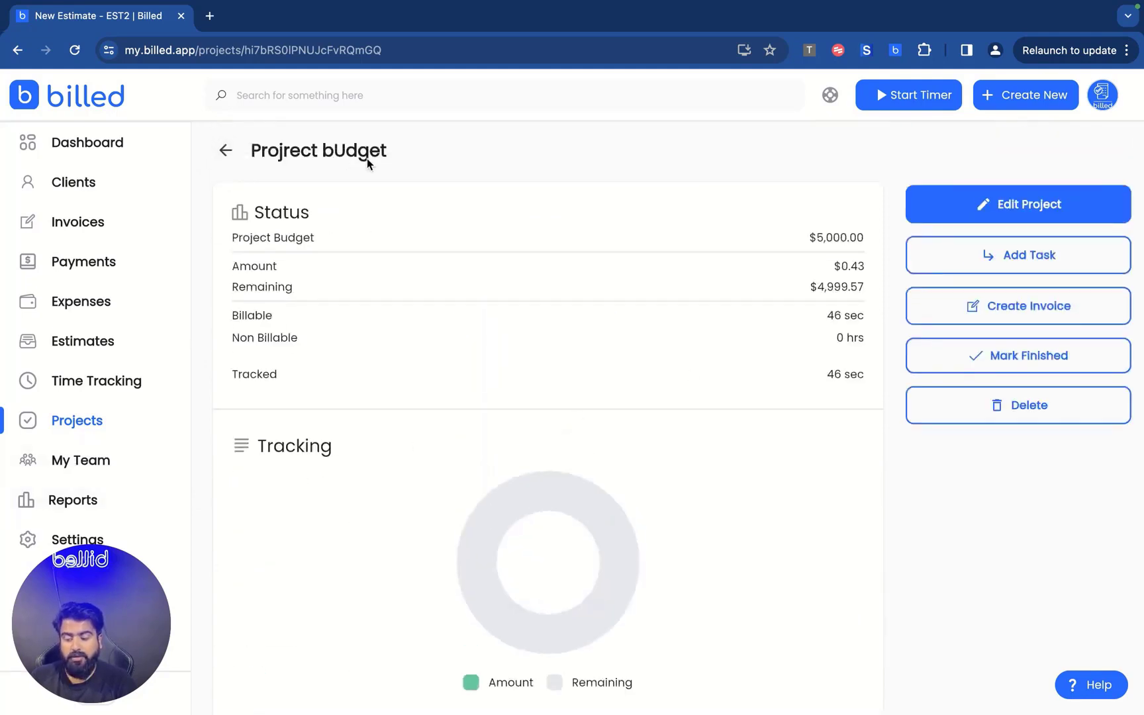
Dismiss the new task form, then preview a new invoice draft for Projrect bUdget.
left_click(1033, 256)
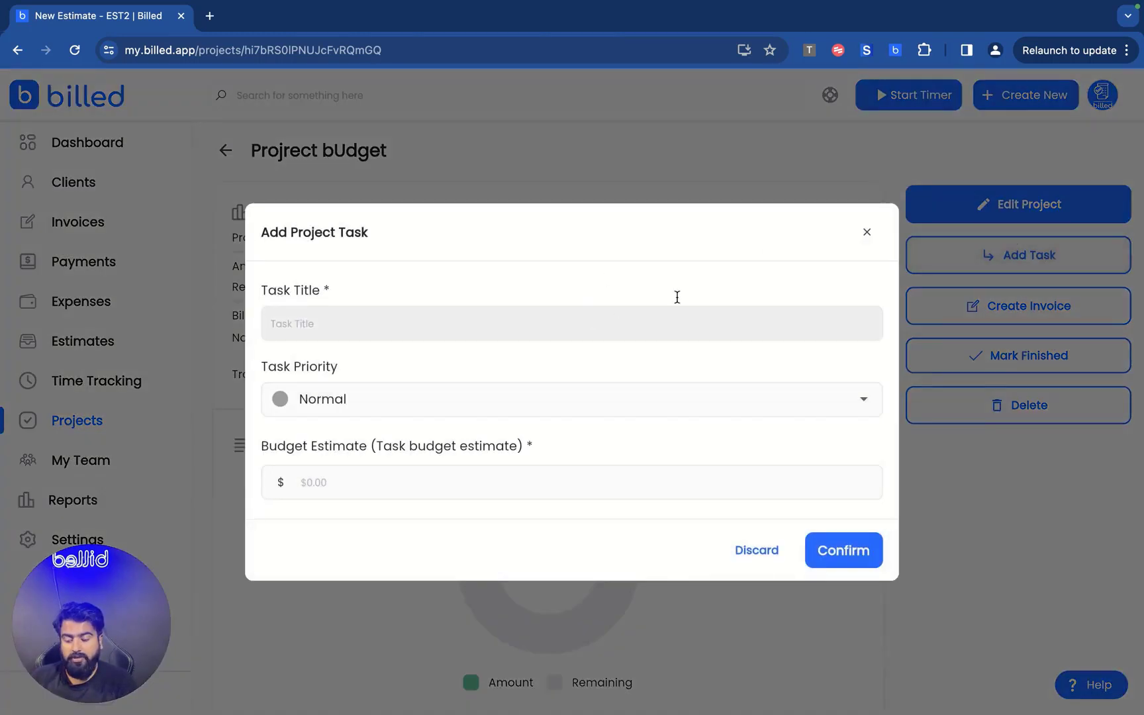
left_click(864, 232)
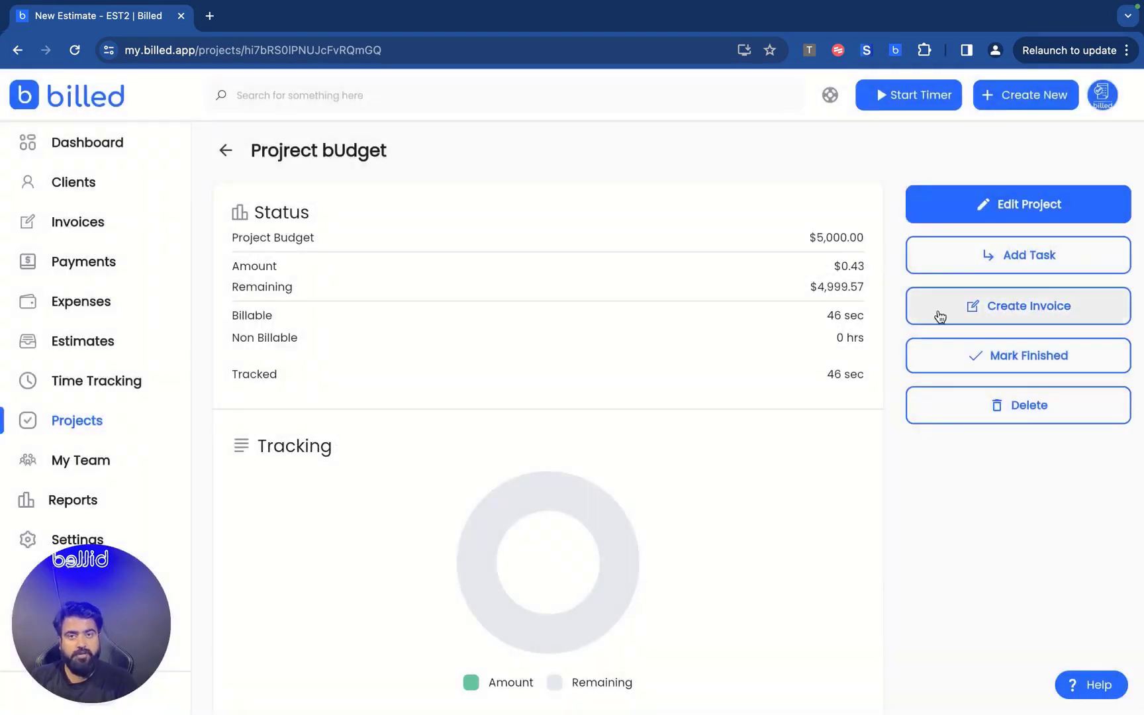
left_click(940, 316)
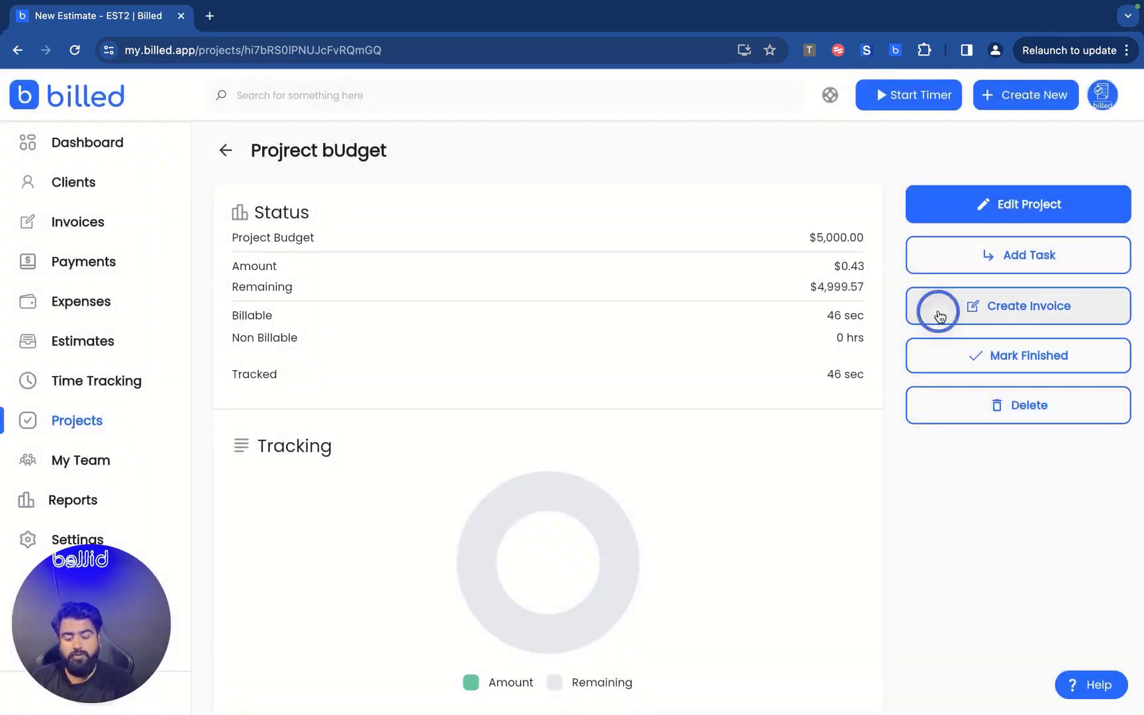
scroll(602, 428, "down", 3)
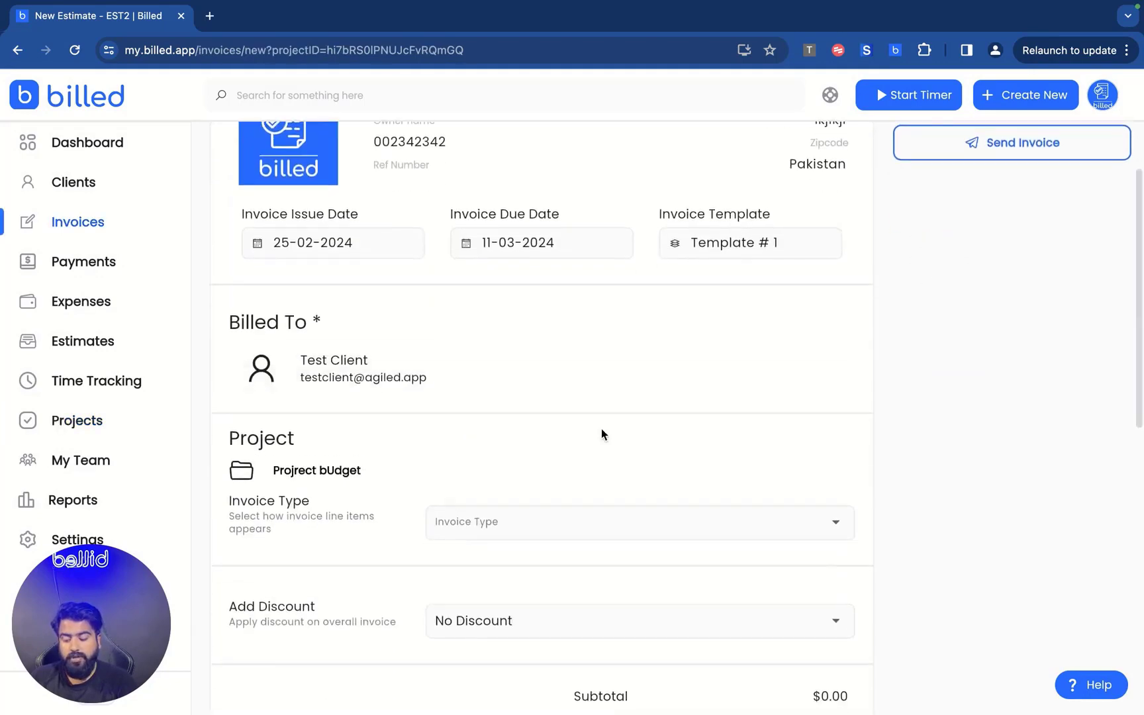
scroll(602, 429, "up", 3)
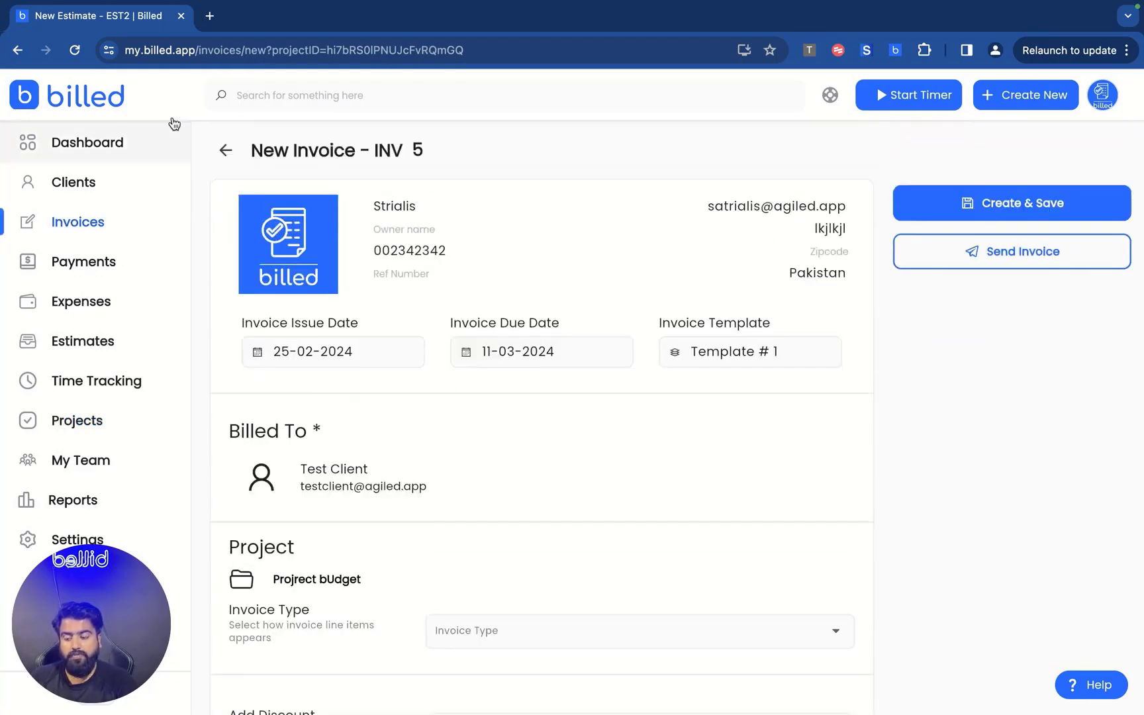
Return to the project page and go to the My Team members page.
left_click(225, 150)
scroll(405, 472, "down", 1)
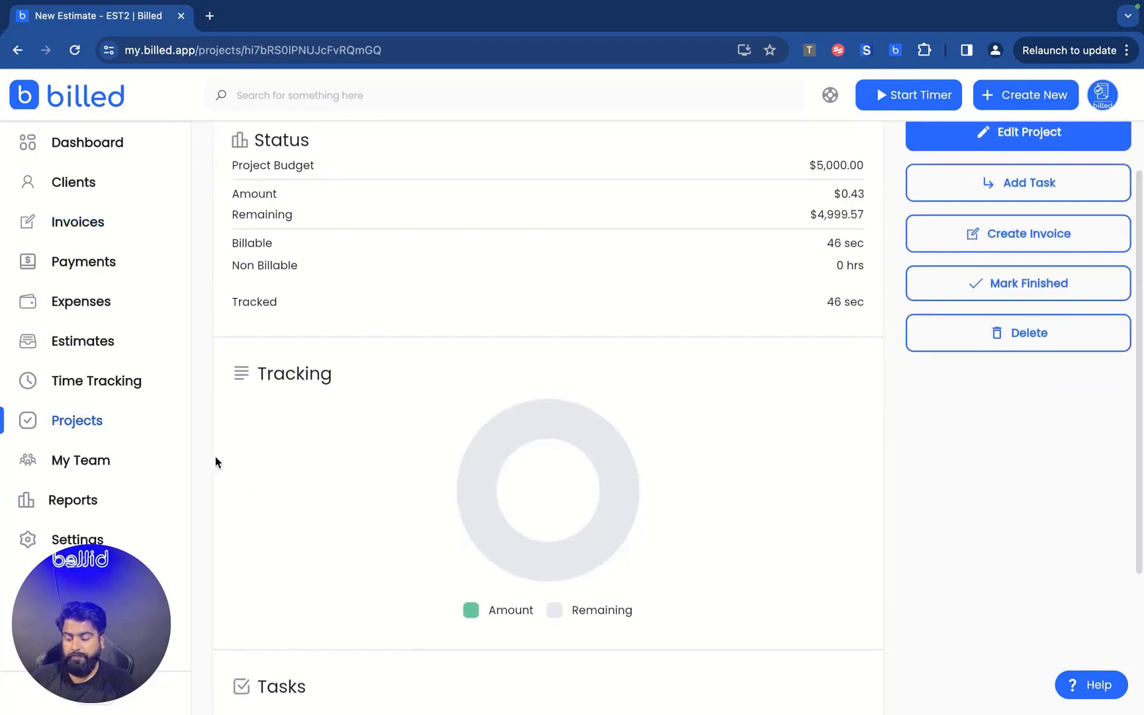
left_click(103, 461)
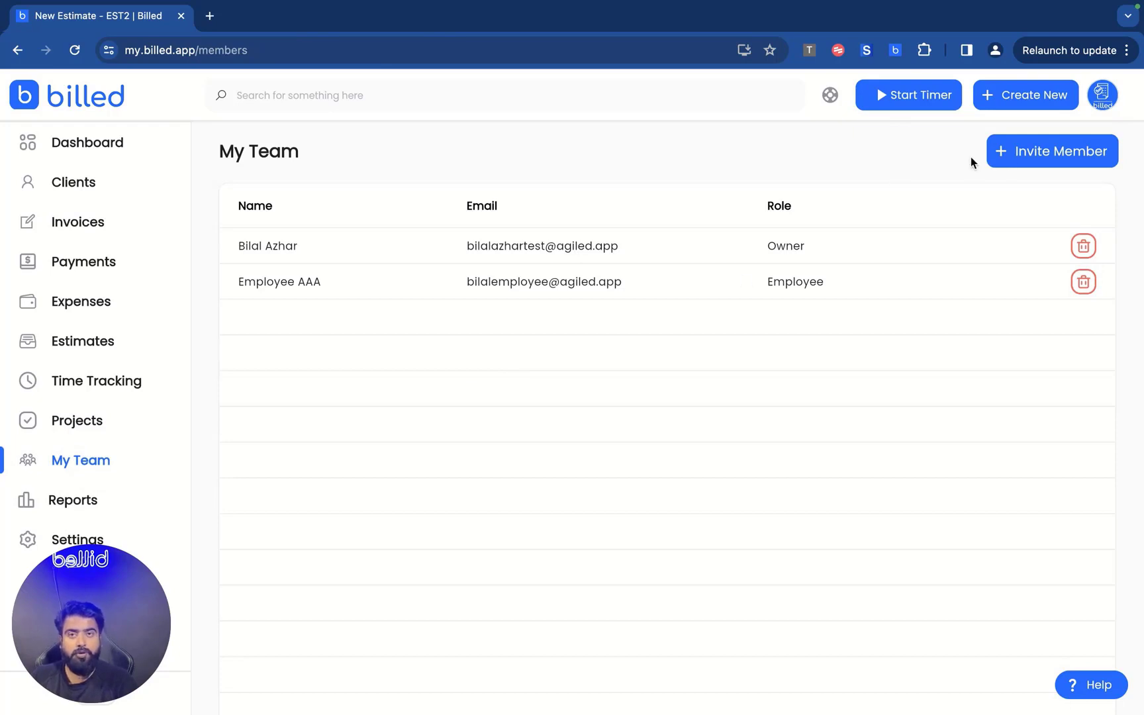
View the Invite Member role options, close them without inviting, and go to Reports.
left_click(1024, 160)
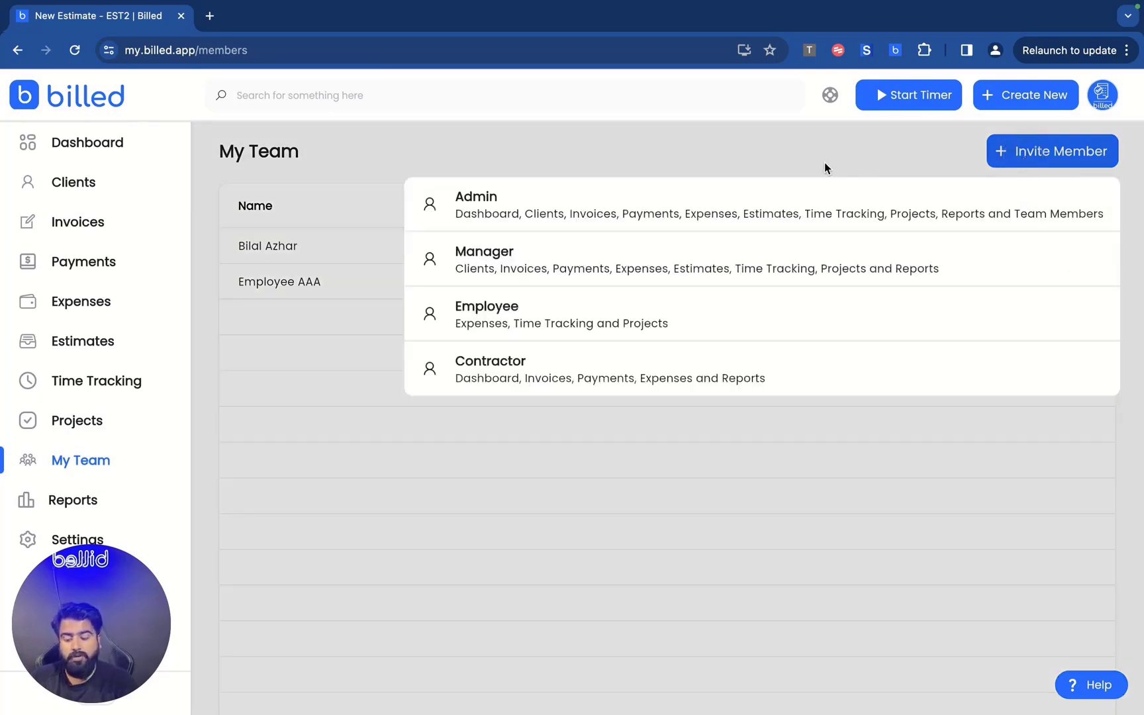
left_click(824, 163)
left_click(1020, 154)
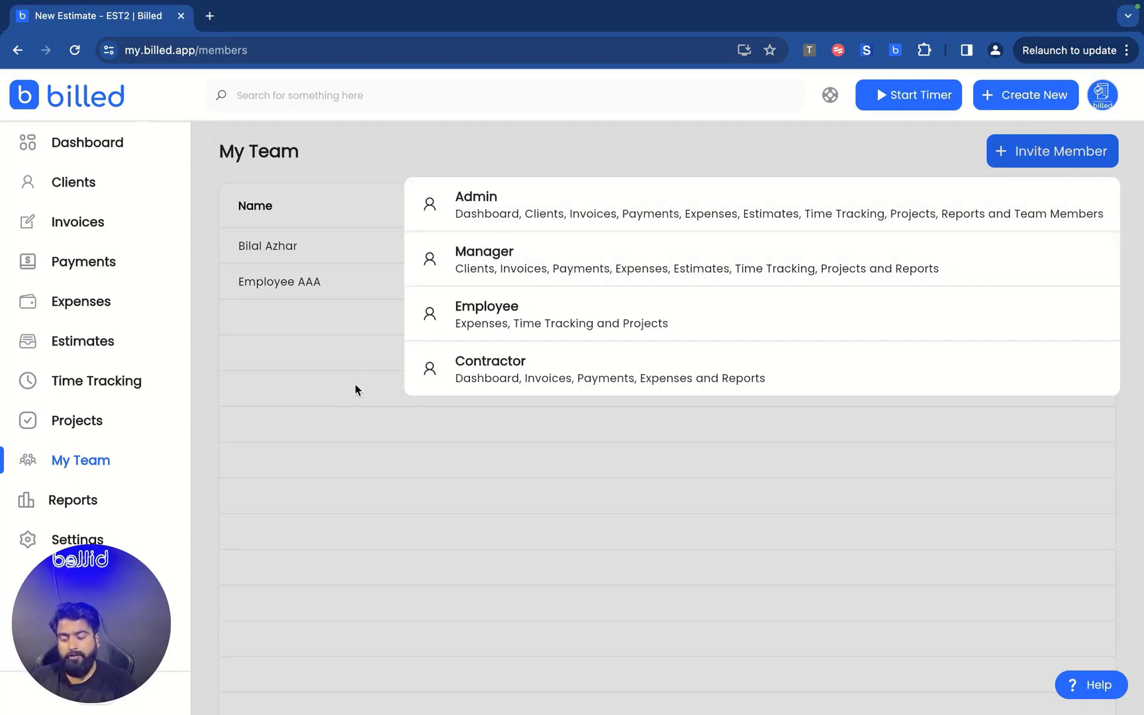
left_click(351, 394)
scroll(248, 456, "down", 1)
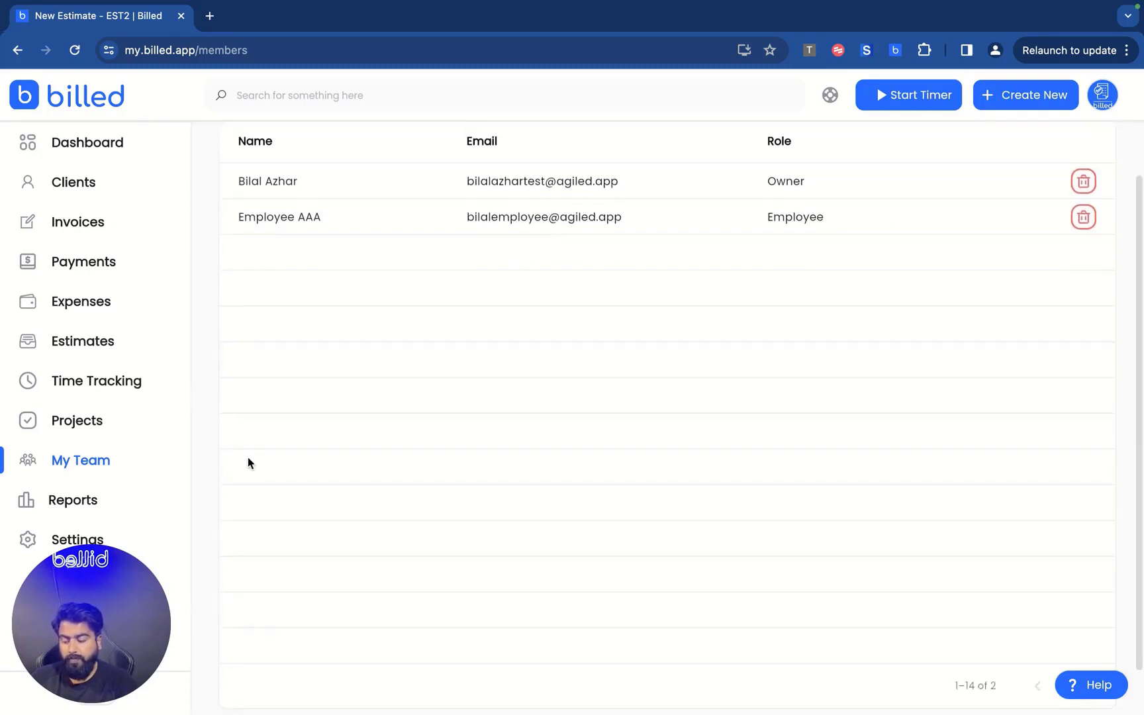
left_click(80, 500)
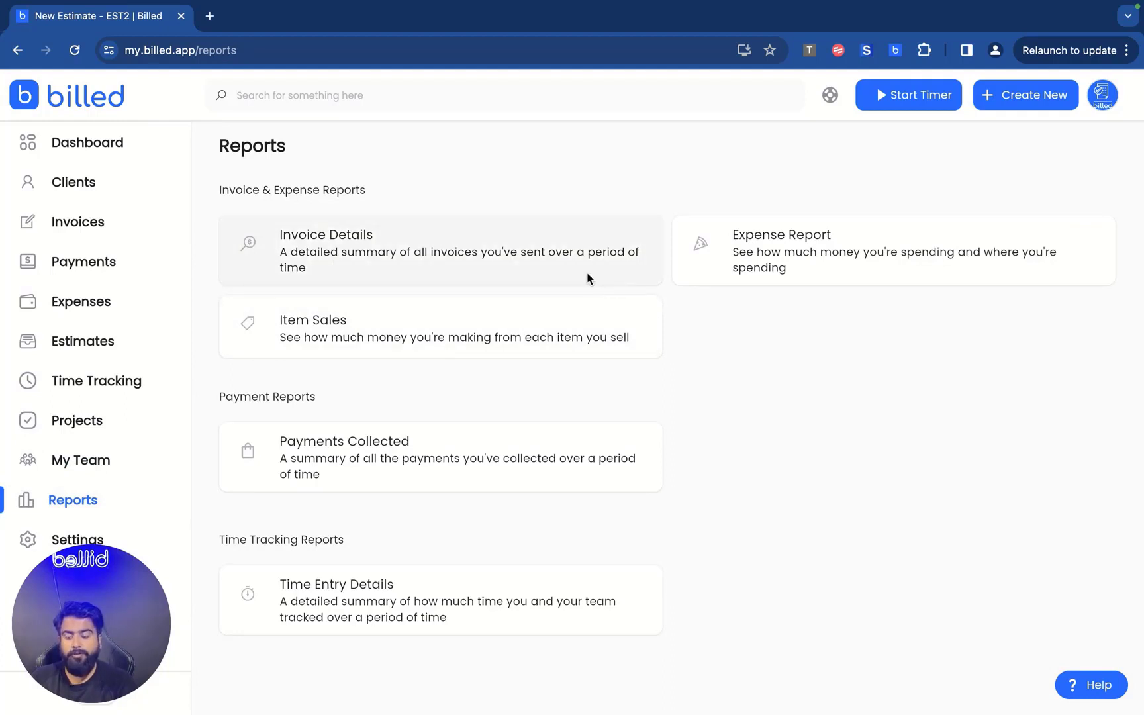
Preview the Invoice Details and Expense Report reports, then go to Settings.
left_click(573, 253)
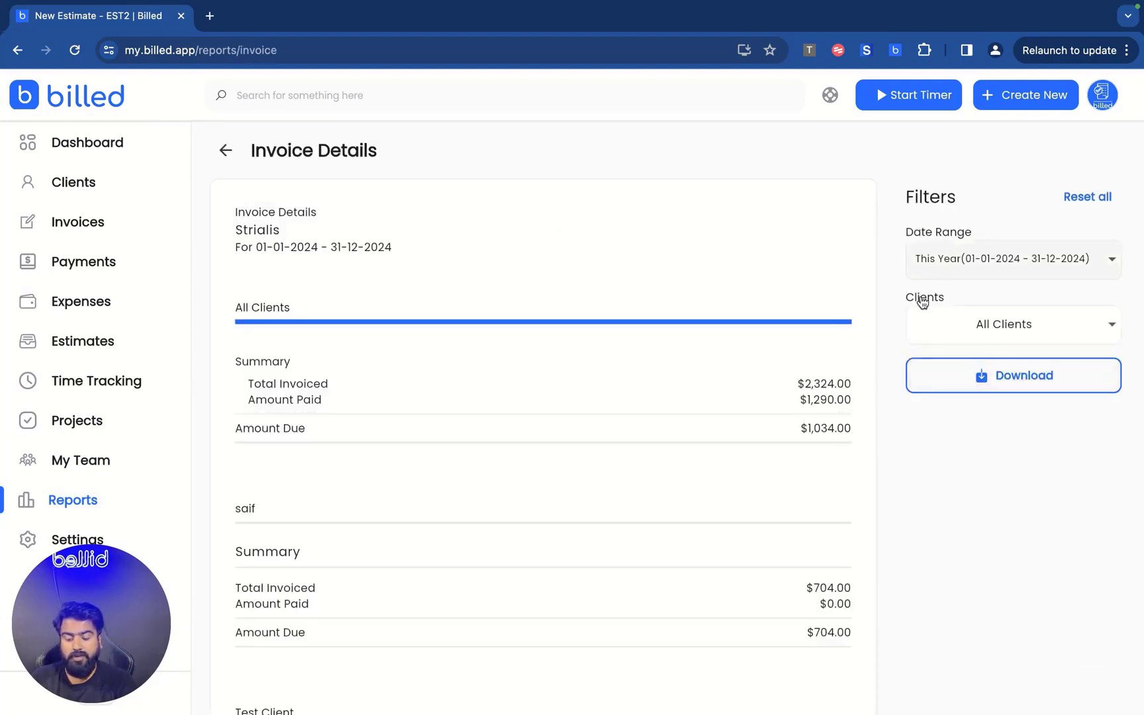
scroll(334, 371, "down", 3)
scroll(219, 184, "up", 3)
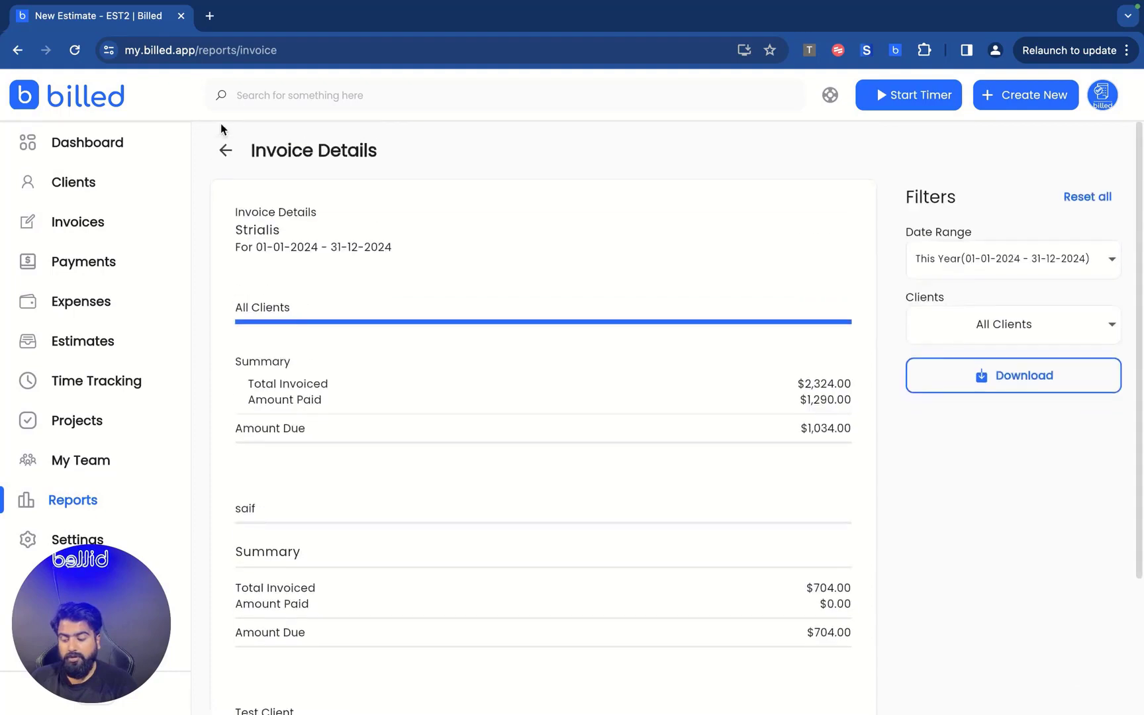
left_click(223, 150)
left_click(776, 232)
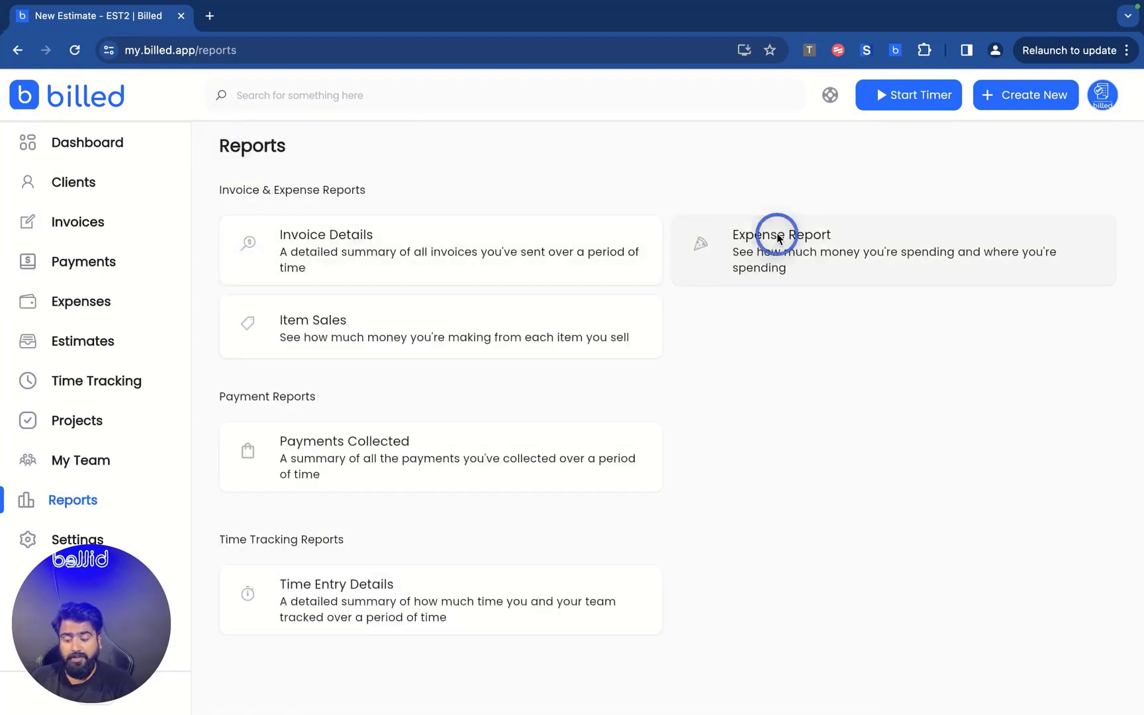
left_click(226, 150)
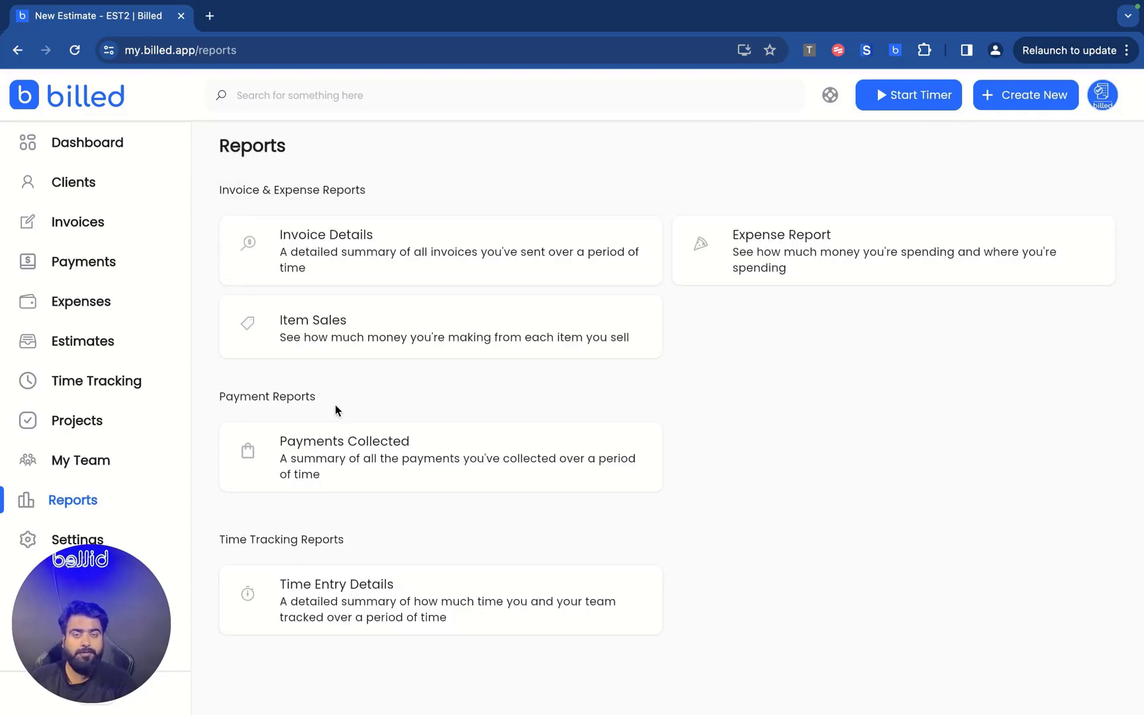
left_click(54, 538)
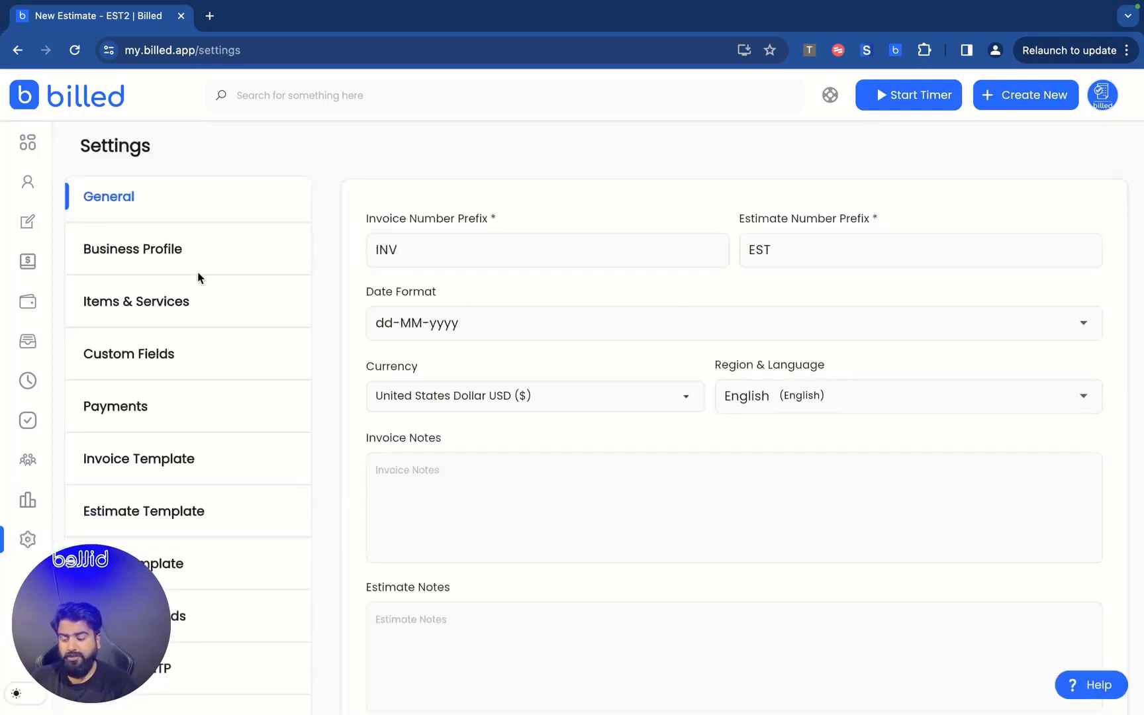
Browse the Email Template and Business Profile settings.
scroll(199, 277, "down", 3)
scroll(198, 277, "up", 3)
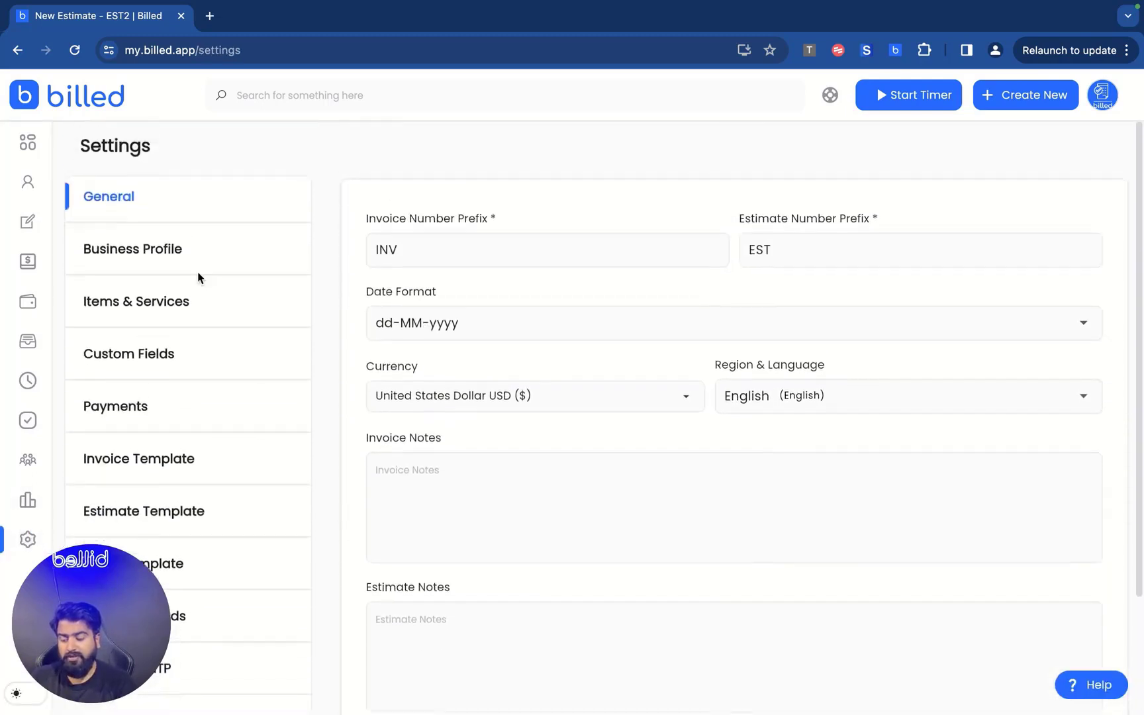
scroll(199, 278, "down", 3)
left_click(170, 418)
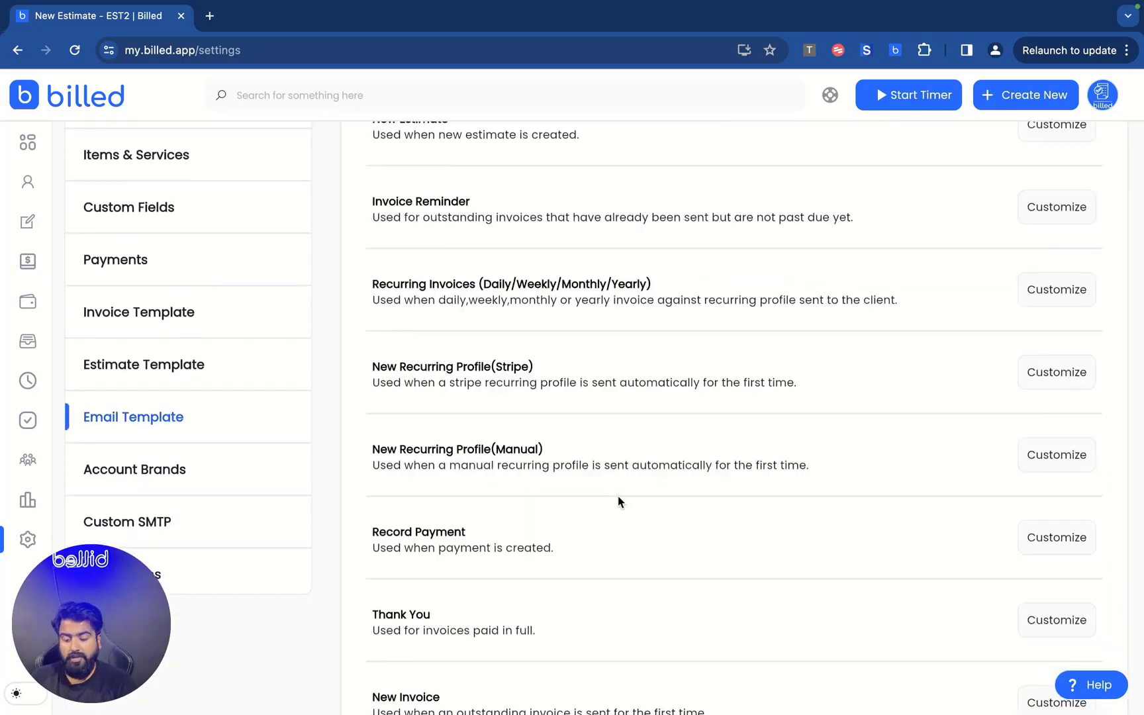
scroll(617, 501, "up", 3)
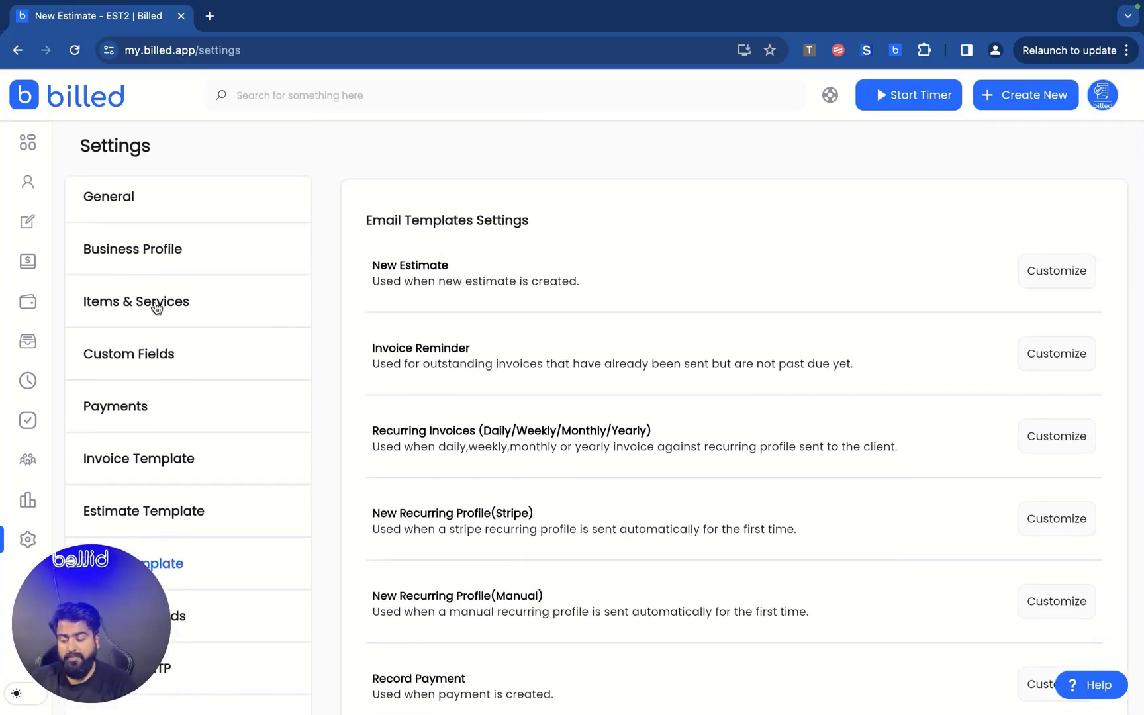
left_click(125, 248)
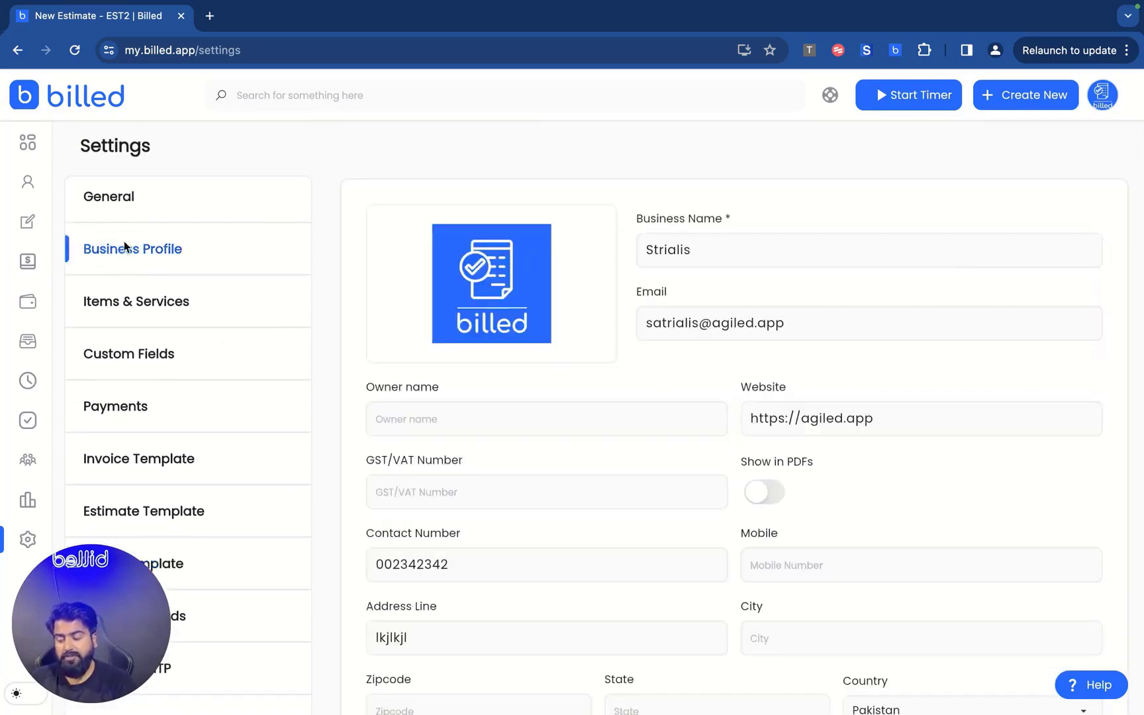
scroll(139, 371, "down", 3)
scroll(139, 371, "down", 2)
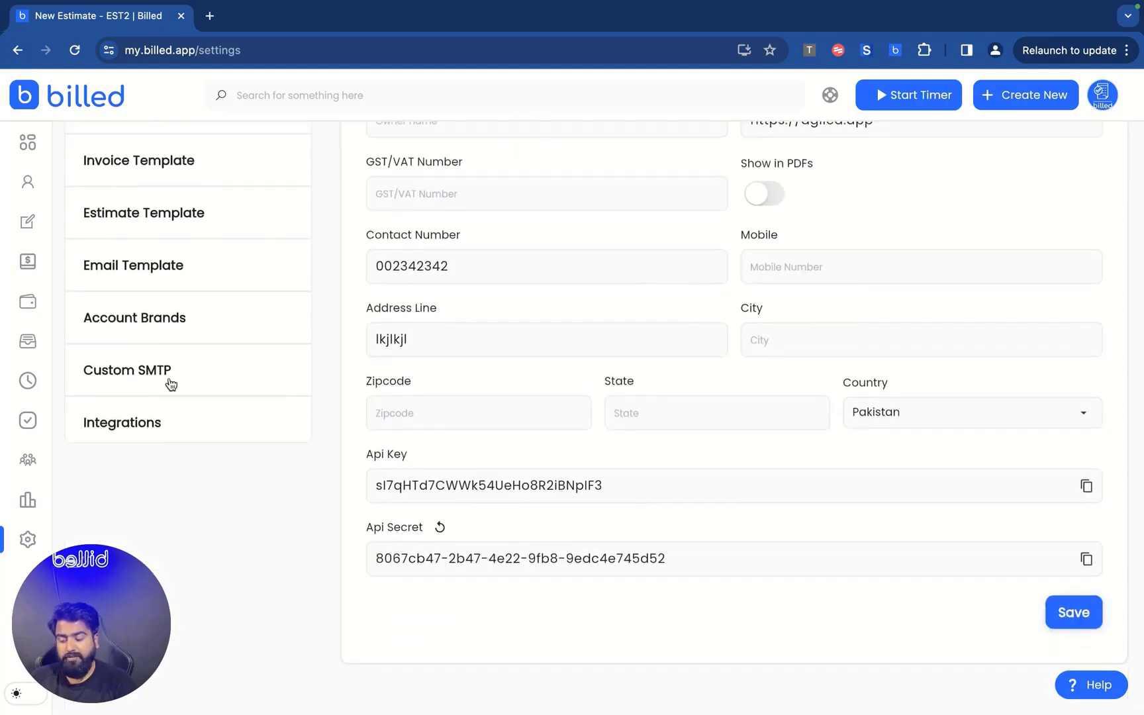
View Account Brands, then the Integrations section with Zapier, Paypal and Stripe.
left_click(170, 313)
scroll(218, 337, "up", 2)
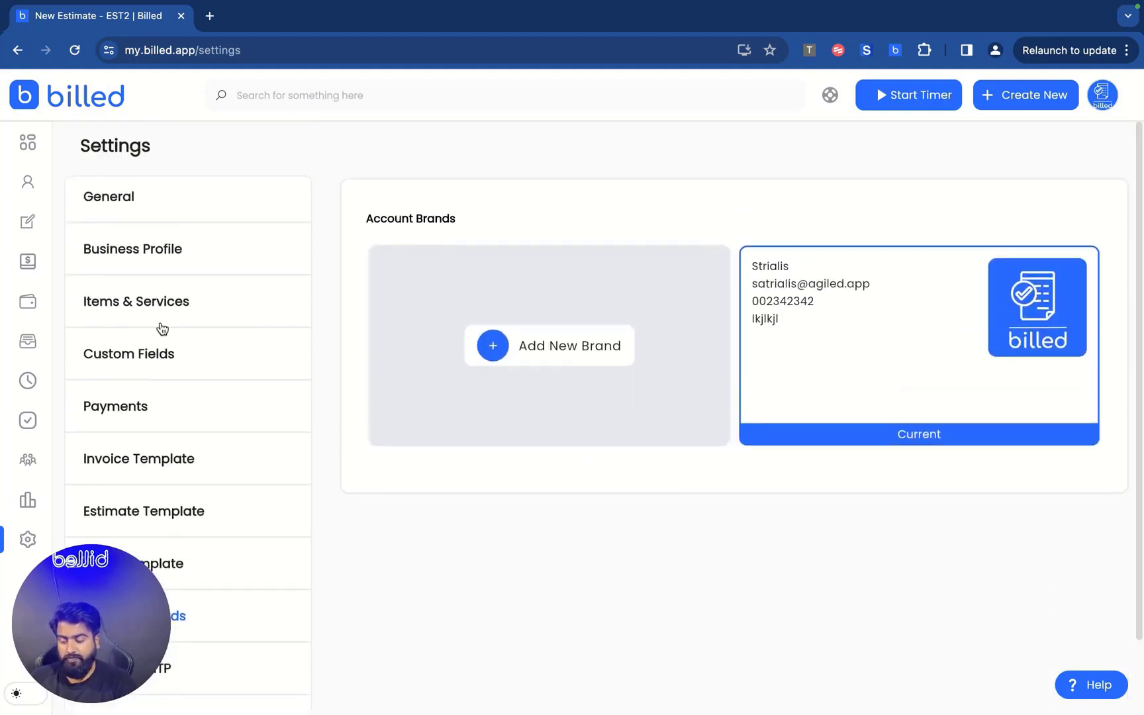
scroll(178, 463, "down", 2)
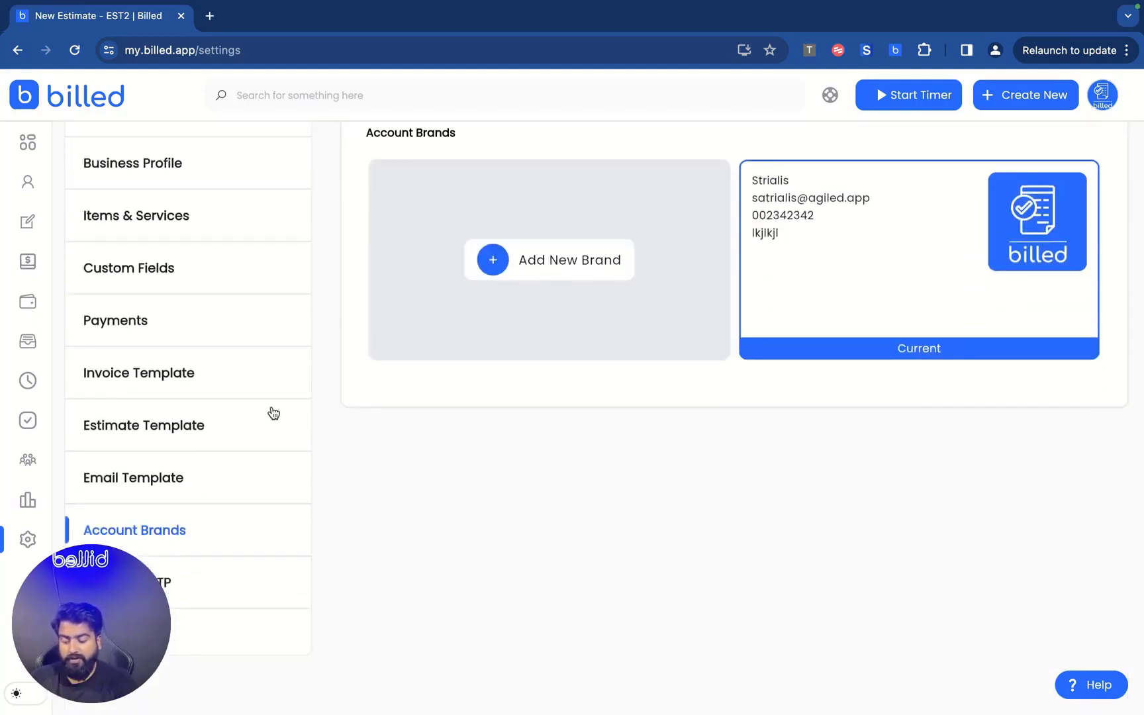
left_click(265, 639)
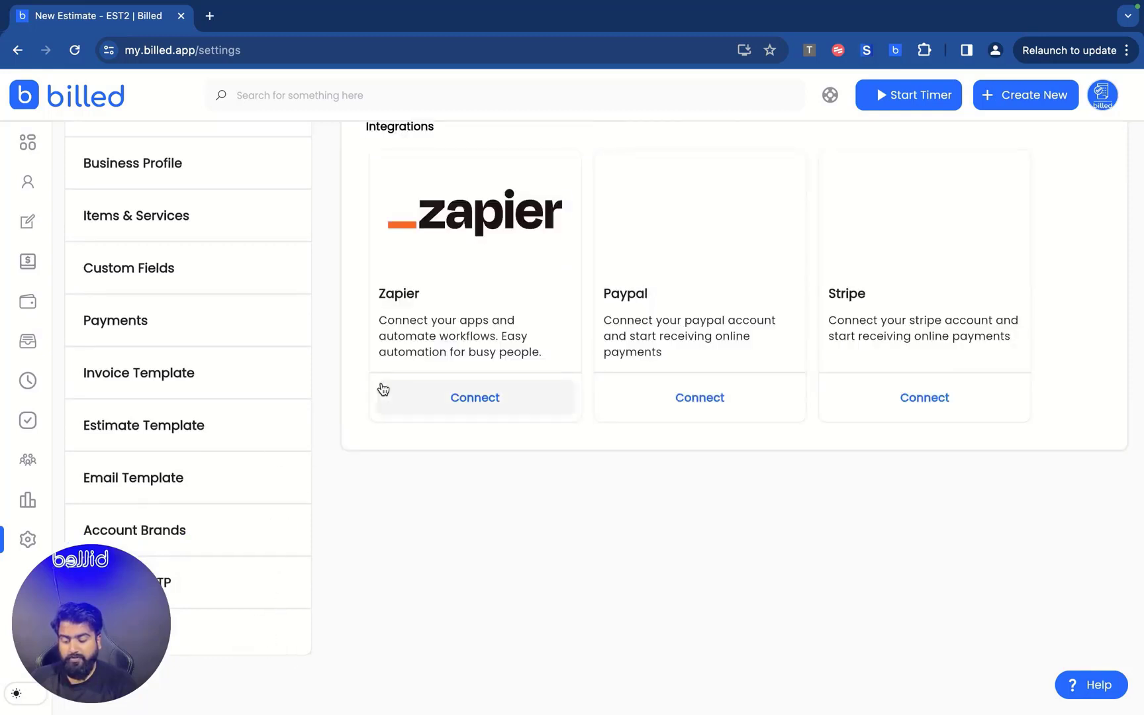
scroll(382, 387, "up", 2)
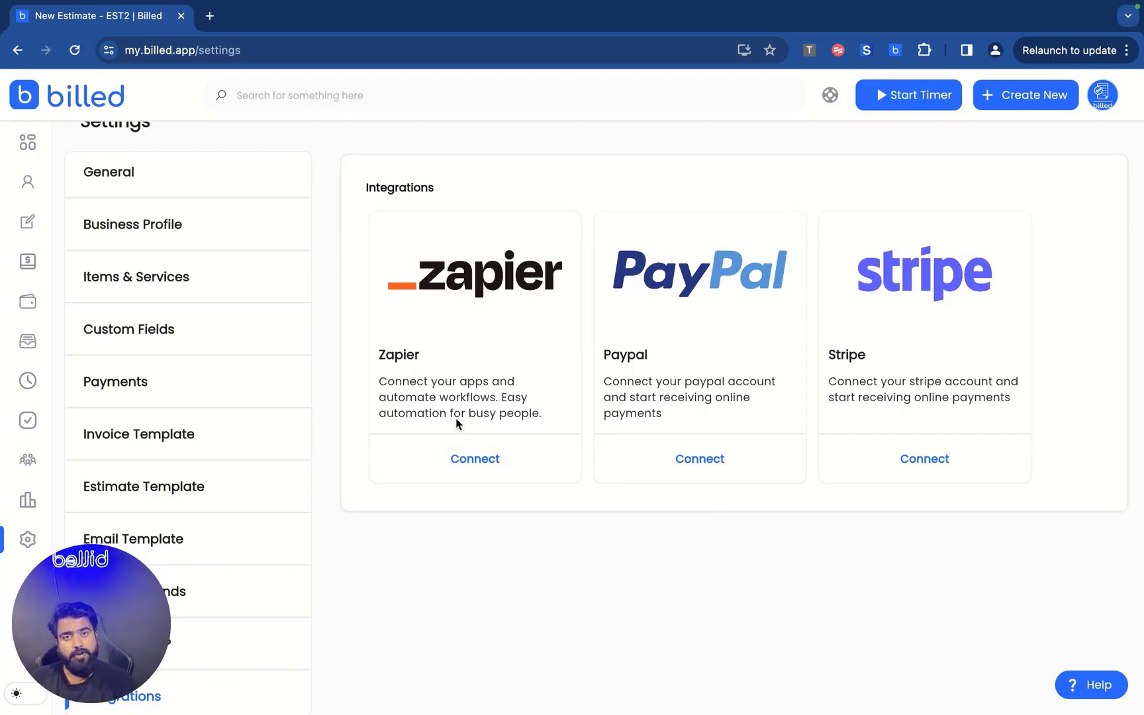
Return to the Dashboard showing $1,950.00 invoiced and $1,782.00 profit.
left_click(27, 138)
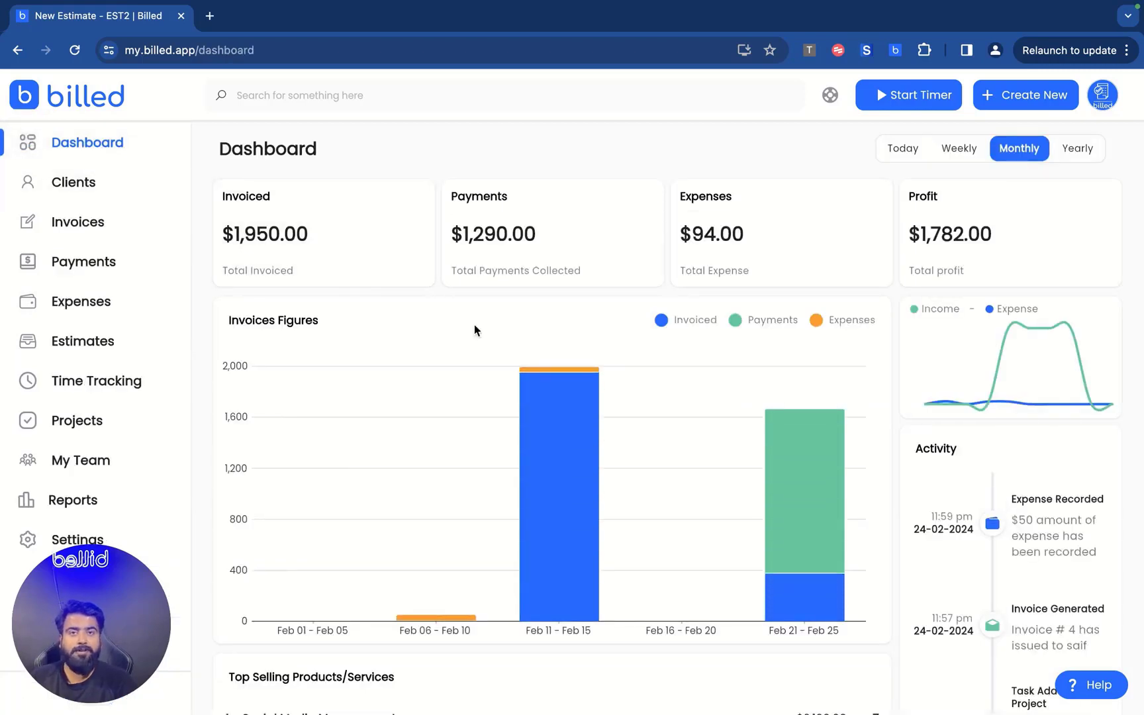